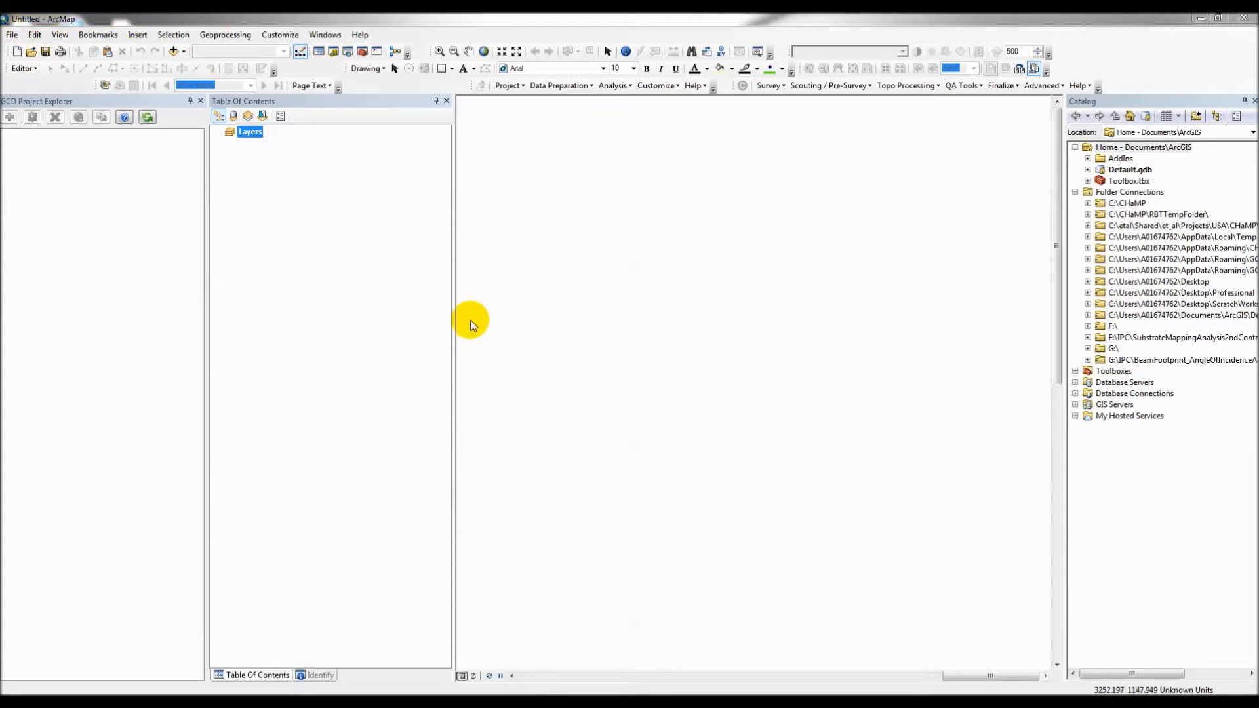
click(13, 35)
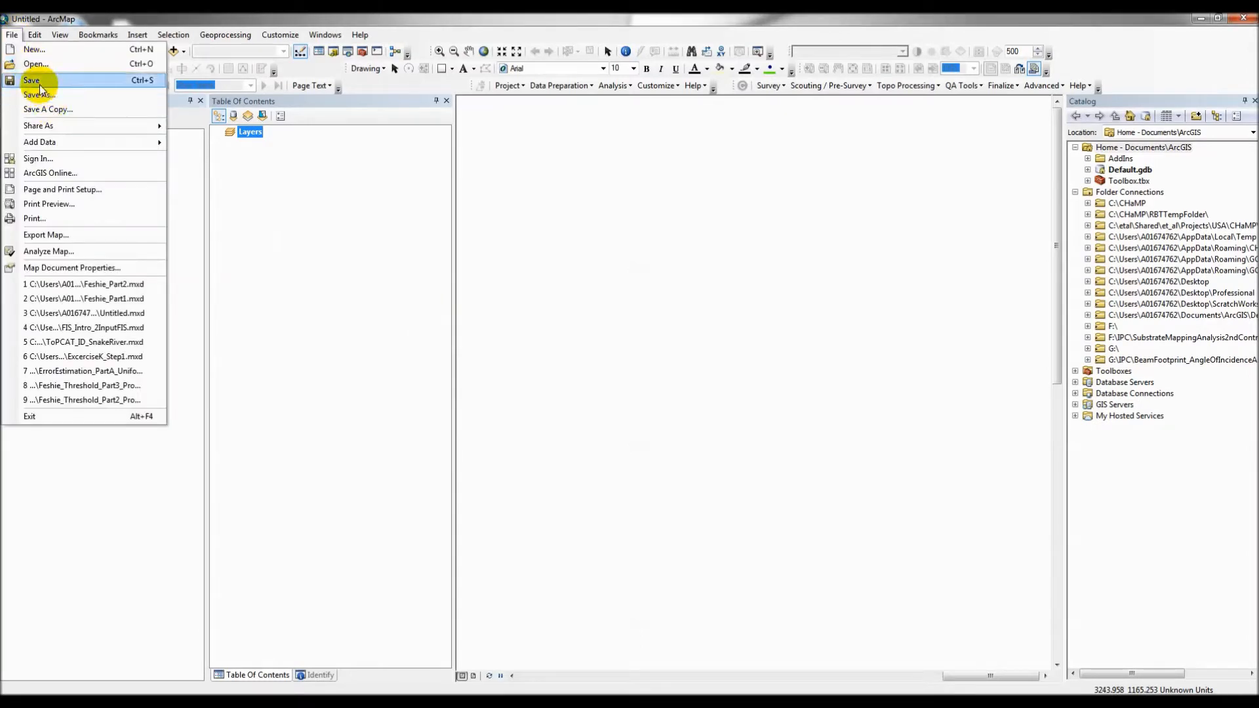
click(17, 80)
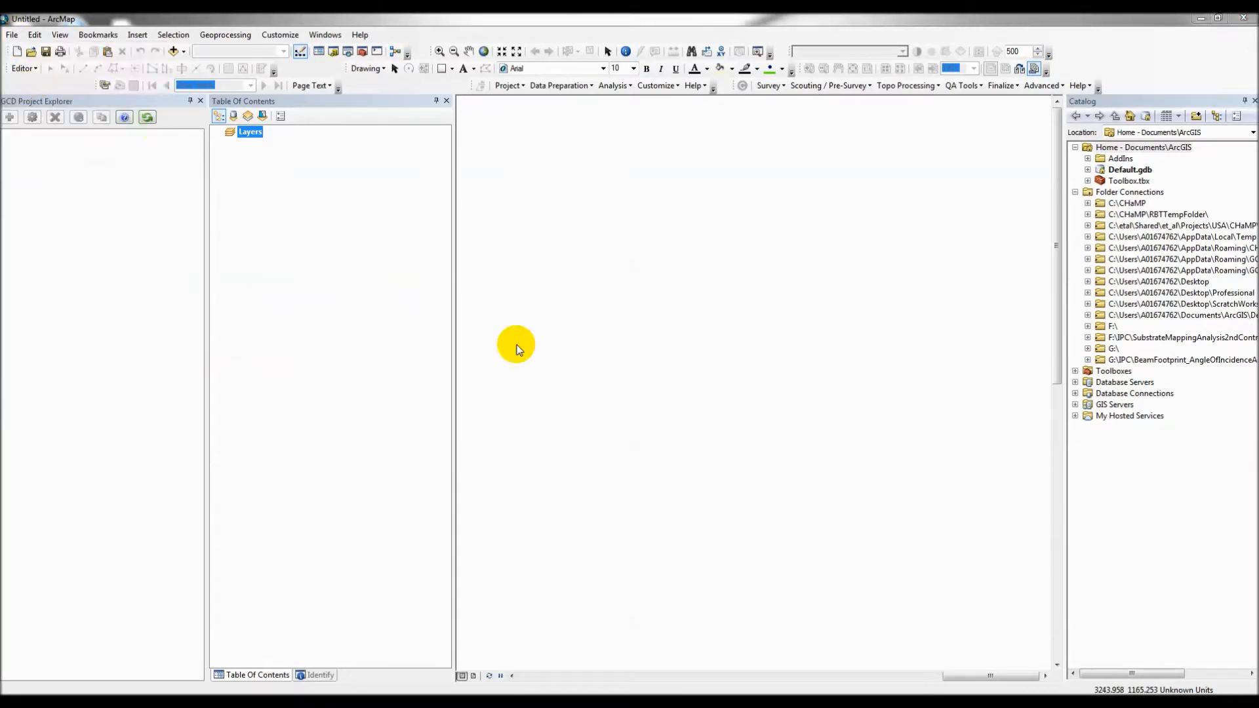
click(713, 246)
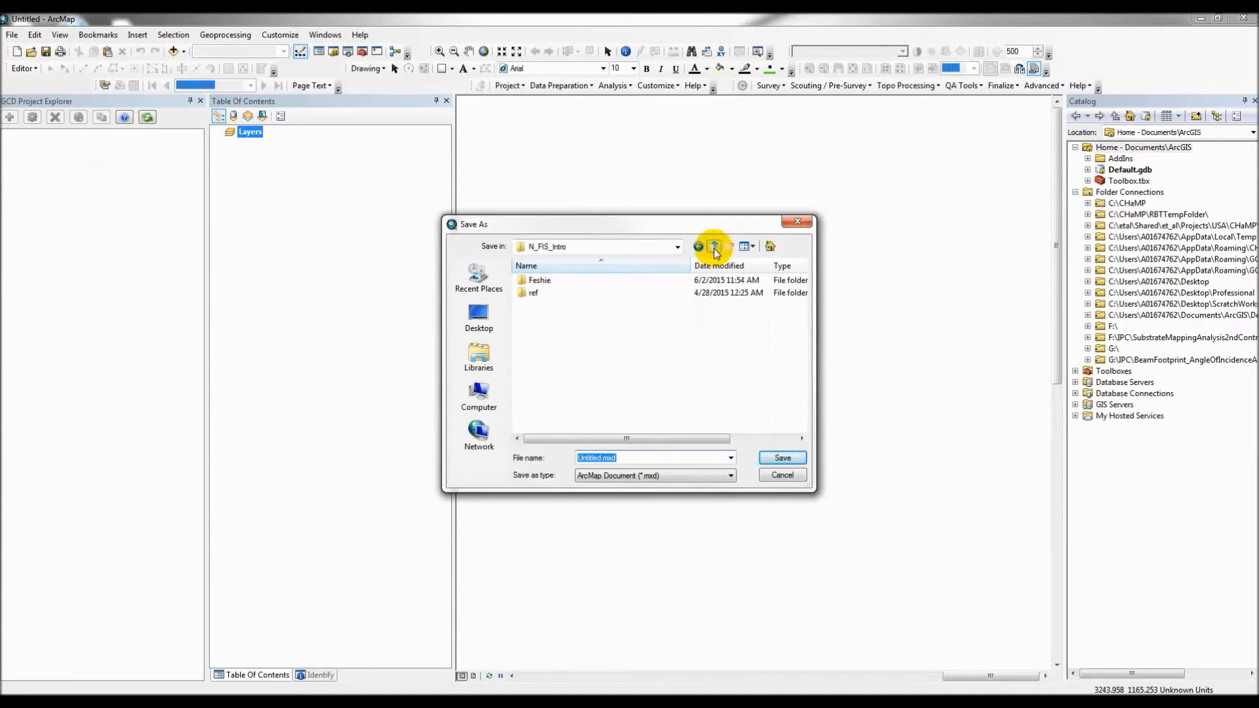
click(713, 245)
double_click(552, 405)
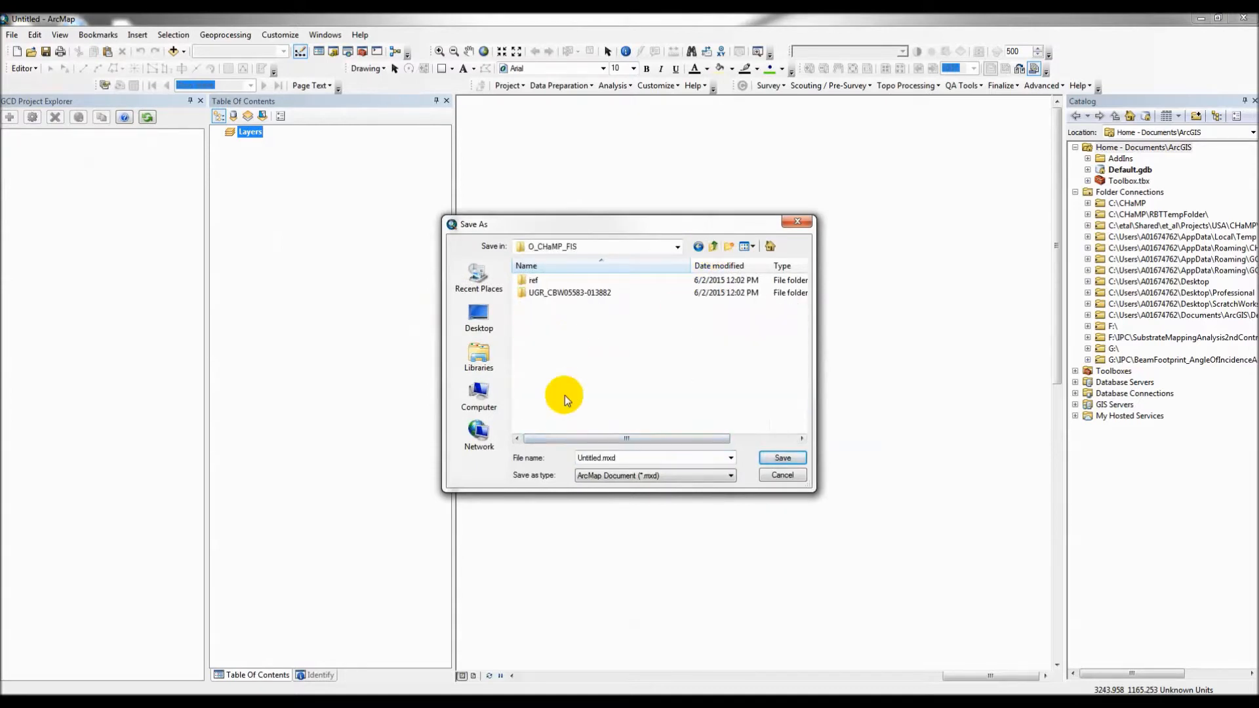
double_click(568, 293)
double_click(600, 462)
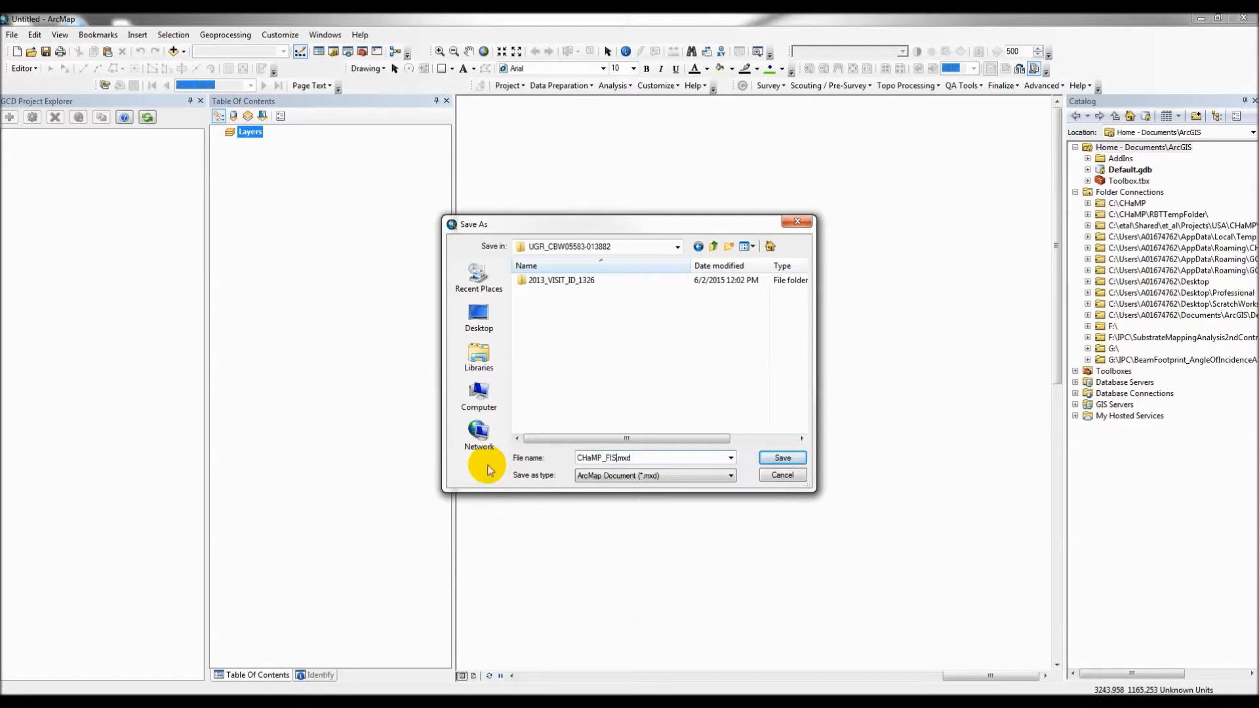
click(776, 456)
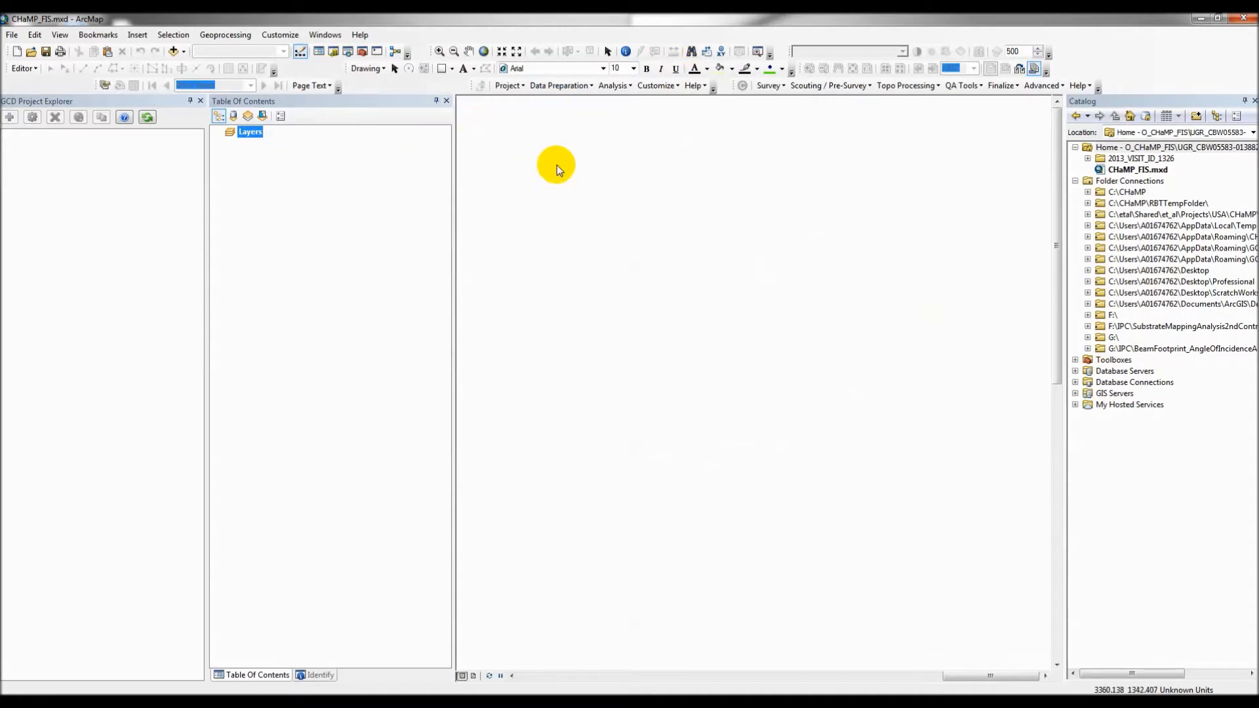
click(509, 85)
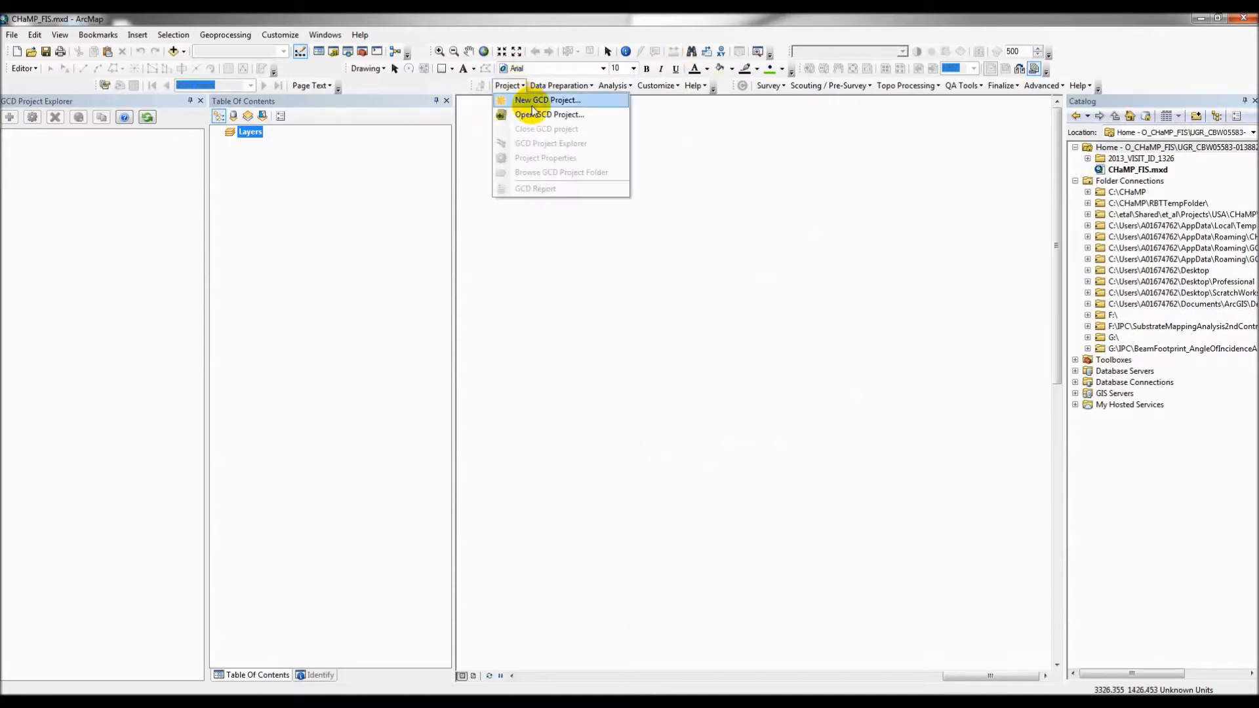
click(530, 103)
drag(380, 232, 571, 225)
click(485, 225)
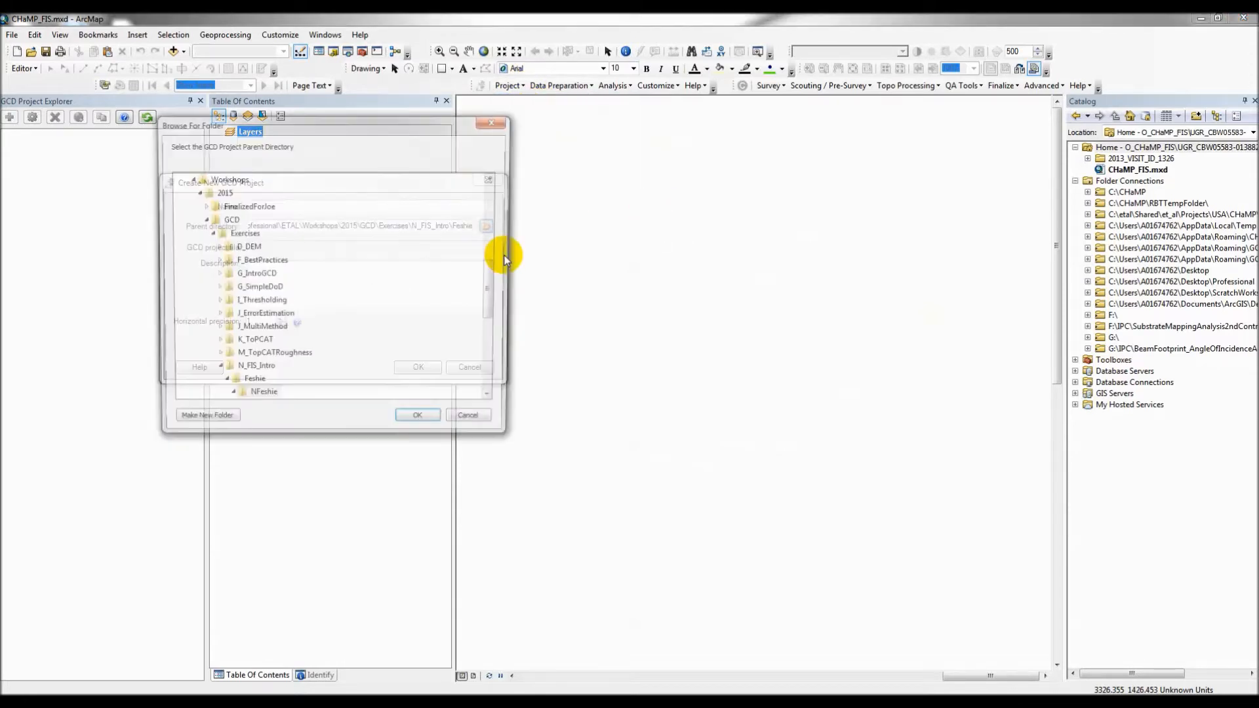
scroll(494, 289, down, 3)
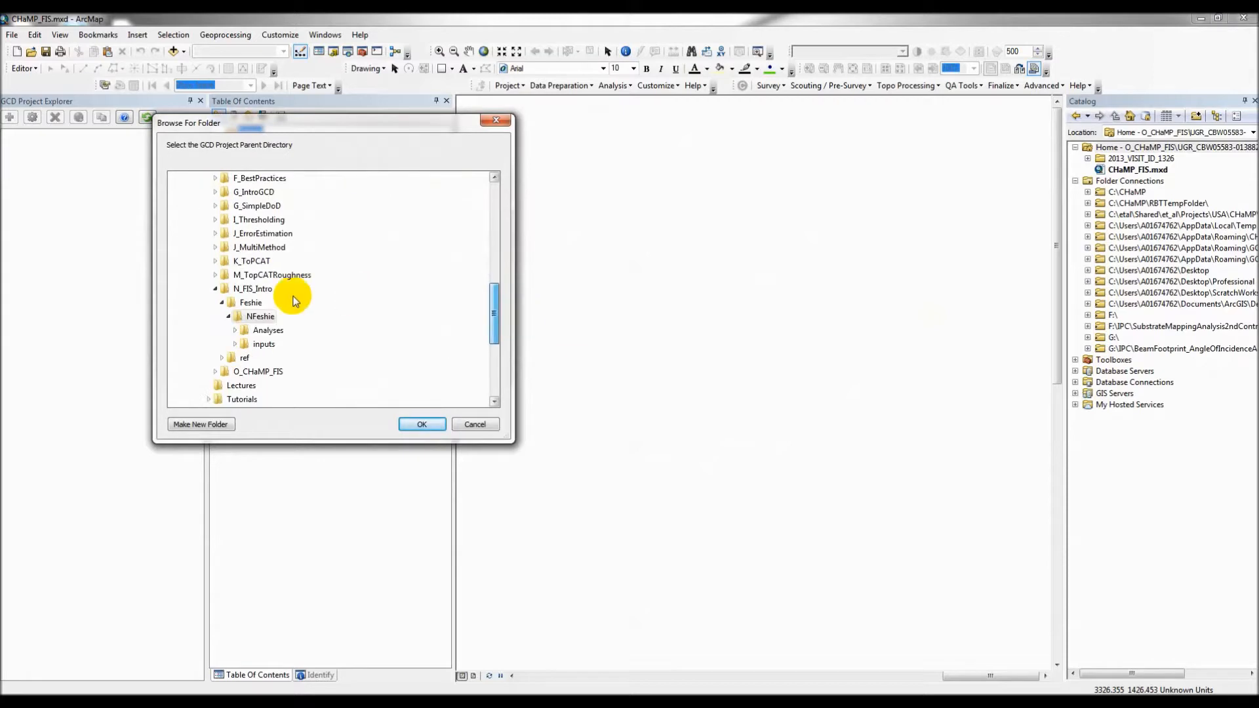
click(222, 302)
click(215, 288)
double_click(236, 306)
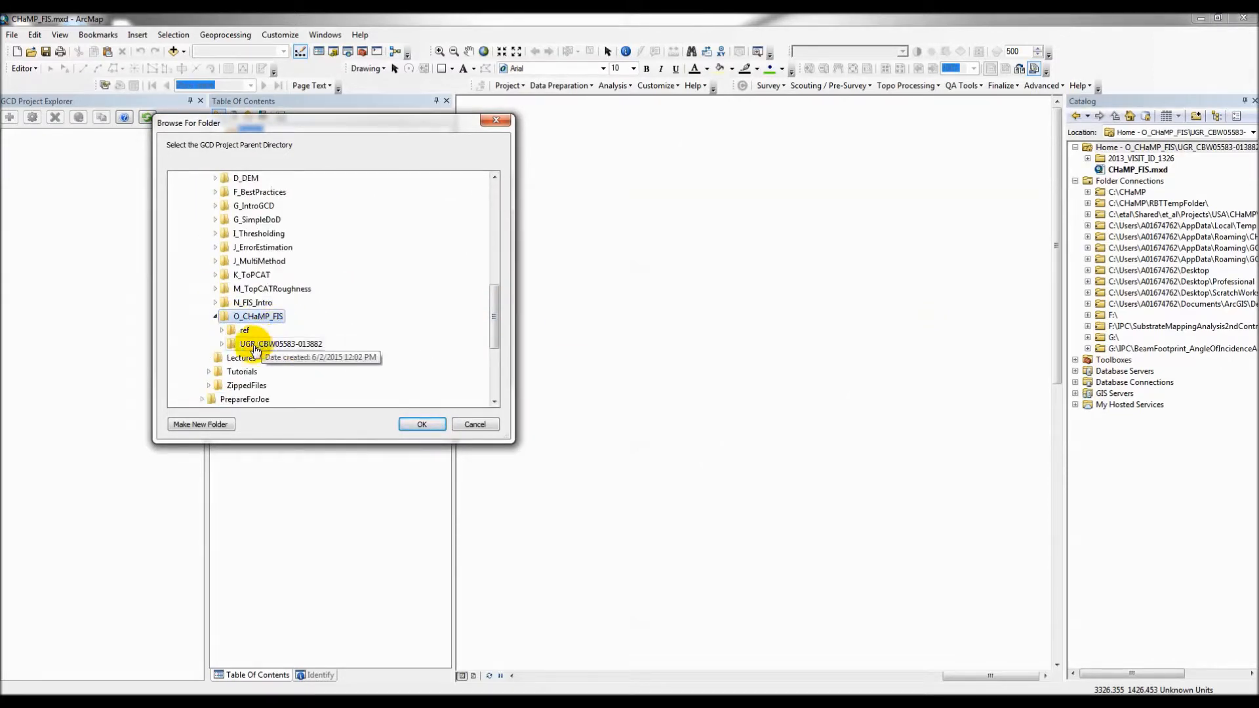
double_click(254, 345)
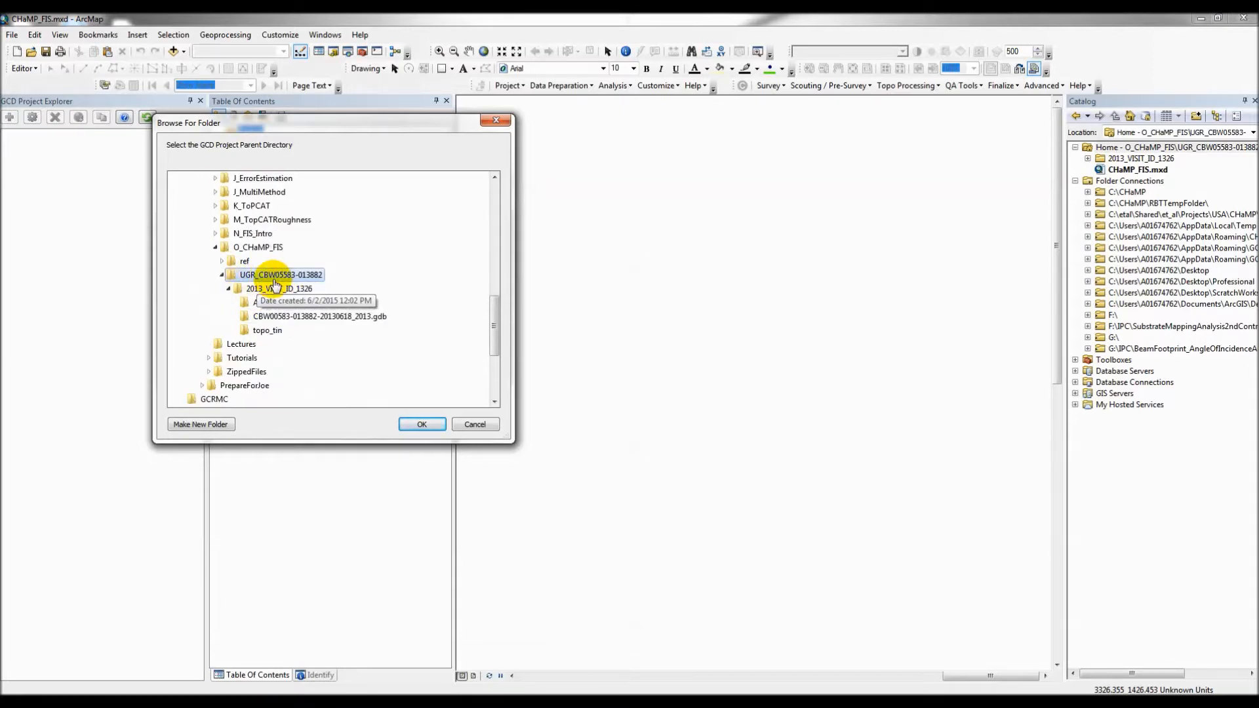
click(419, 425)
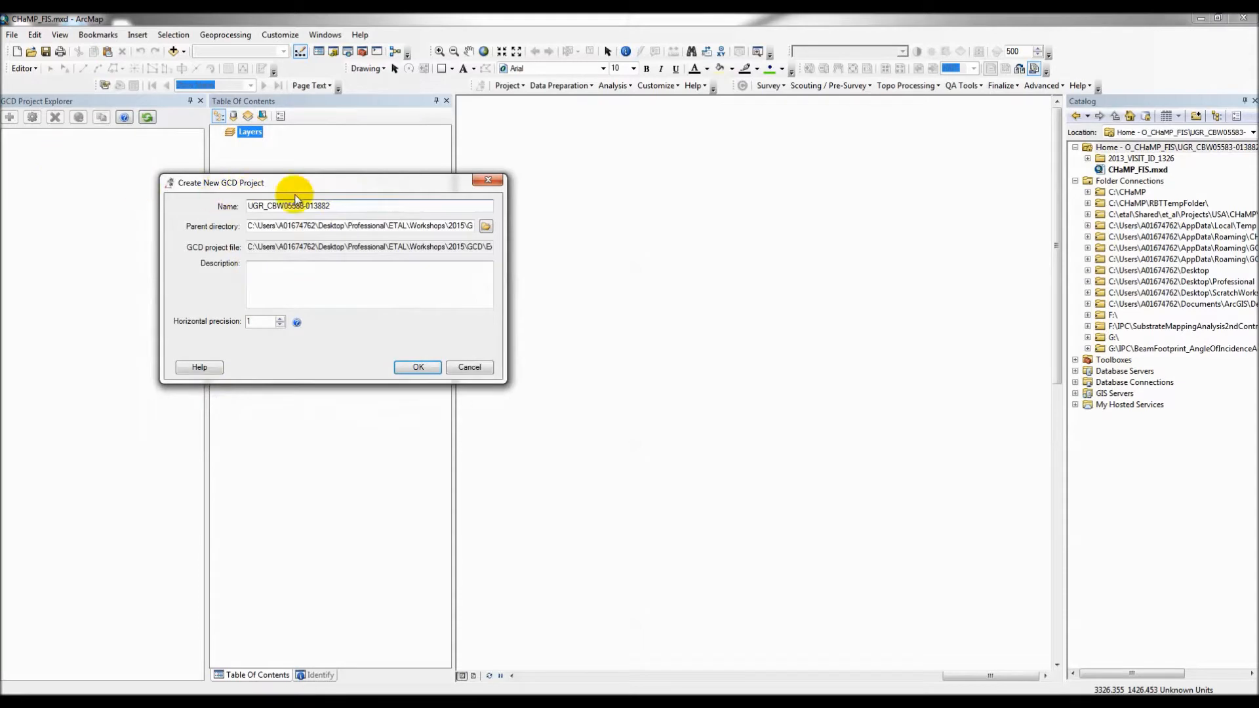
Name the new GCD project CHaMP_FIS and create it
drag(336, 206, 1, 238)
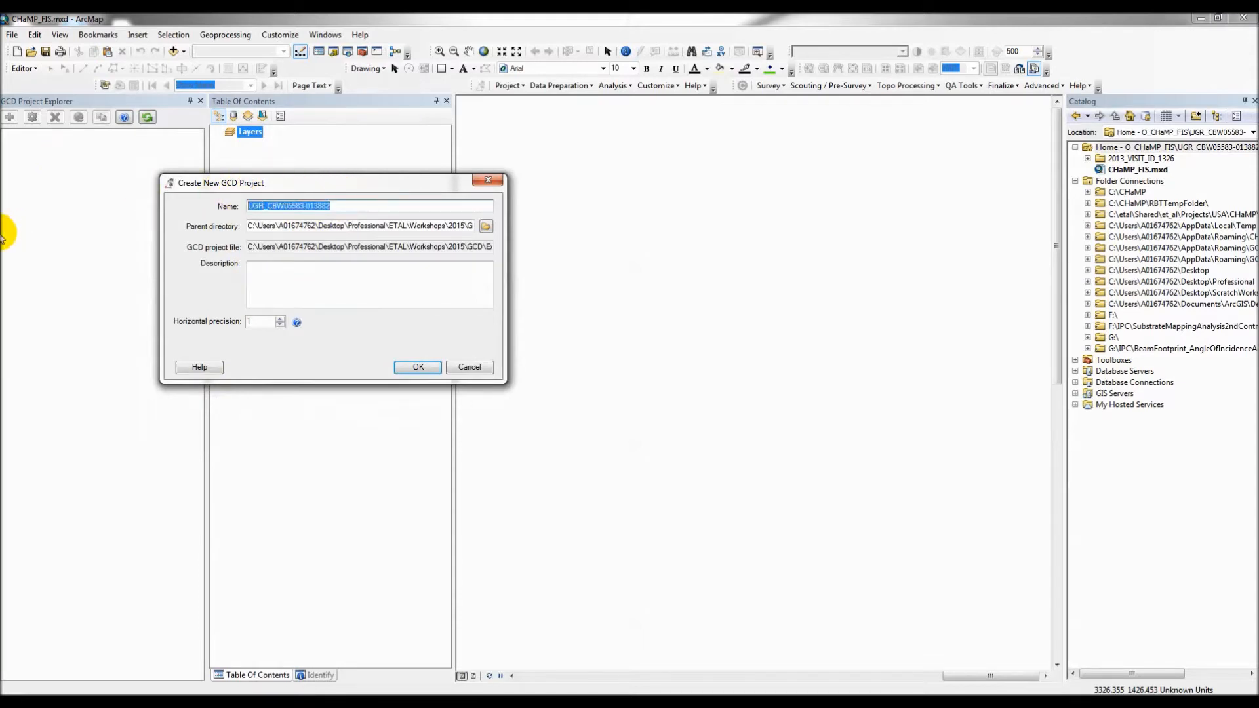
text(CHaMP_FIS)
click(411, 365)
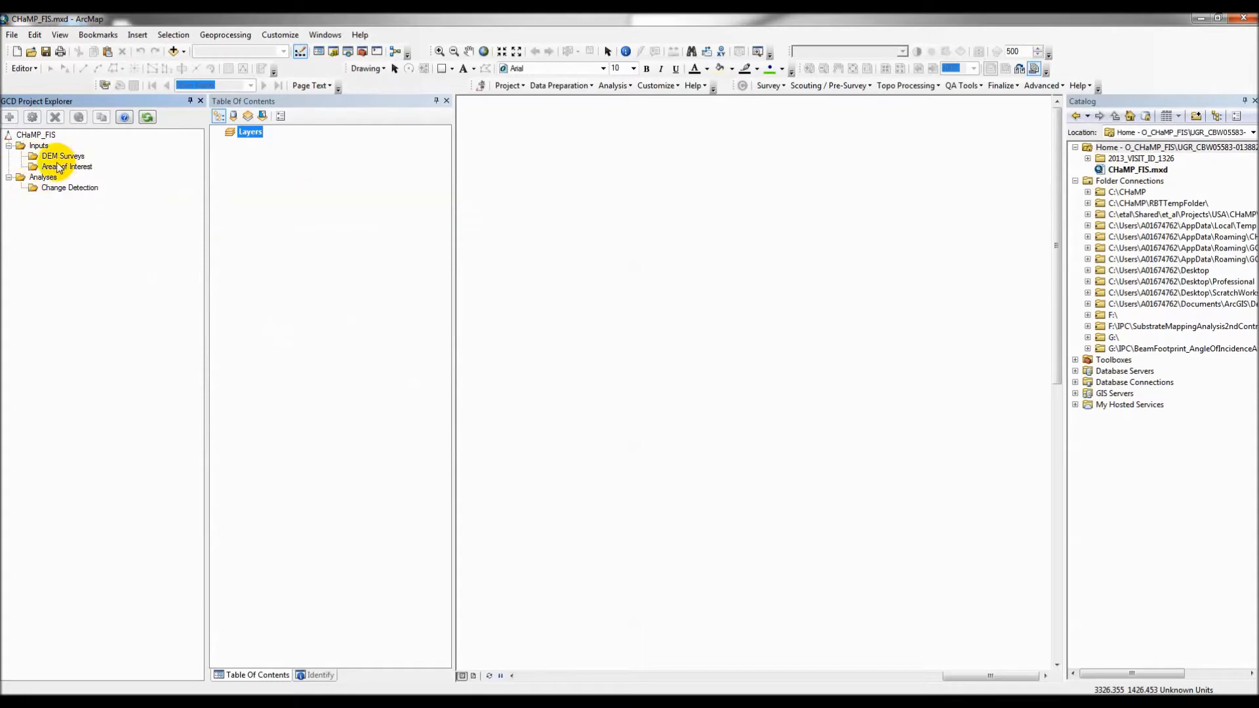
Add a DEM survey to the project inputs, choosing the DEM raster from the geodatabase in the 2013_VISIT_ID_1326 folder as the original raster
right_click(52, 157)
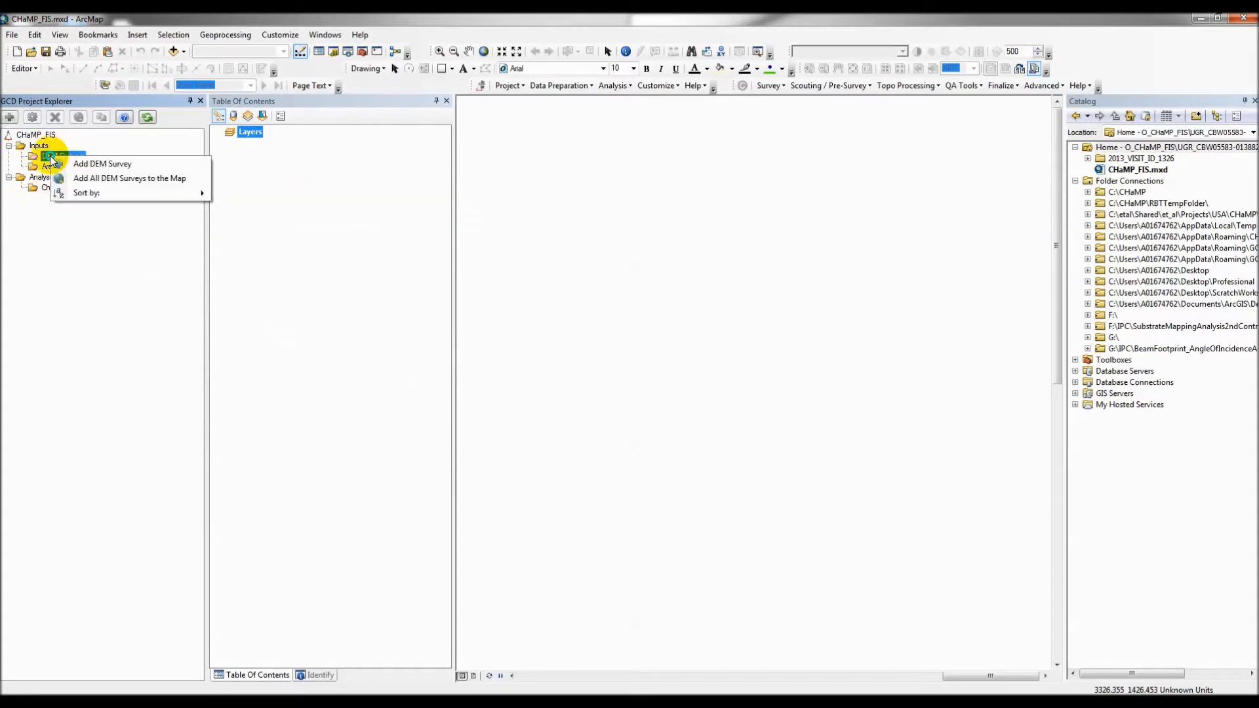
click(82, 165)
drag(173, 36, 272, 150)
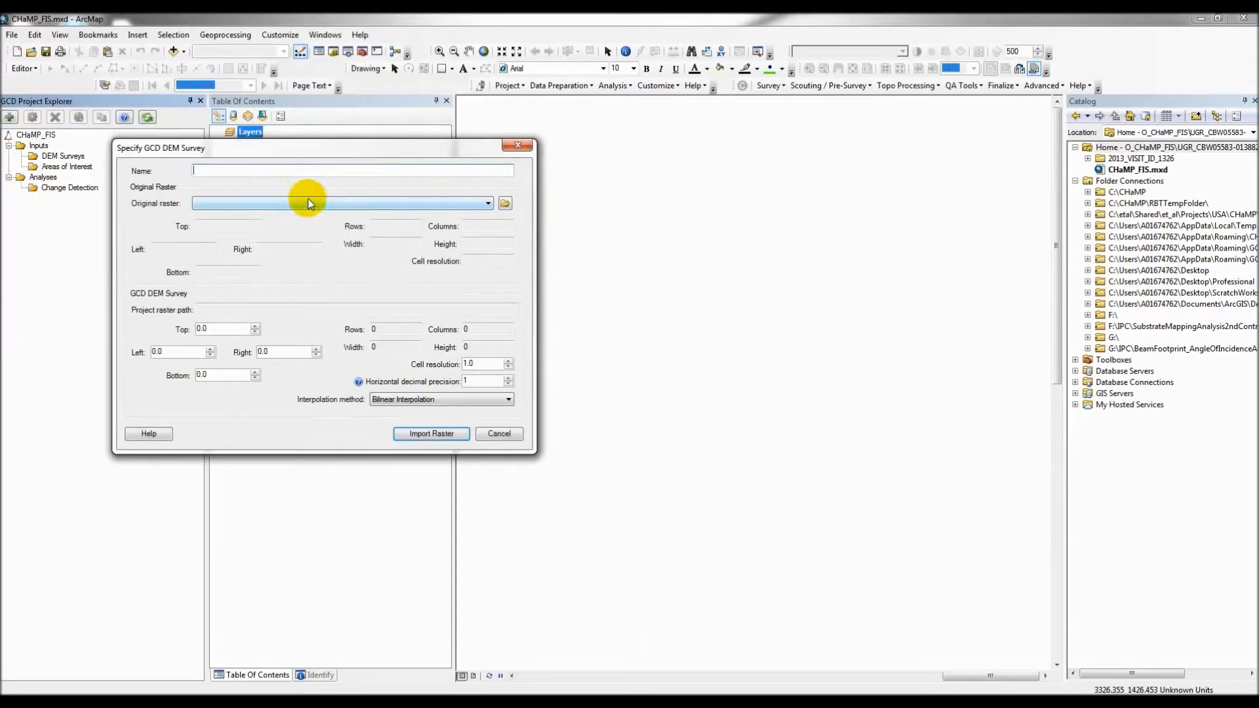
click(350, 204)
click(341, 206)
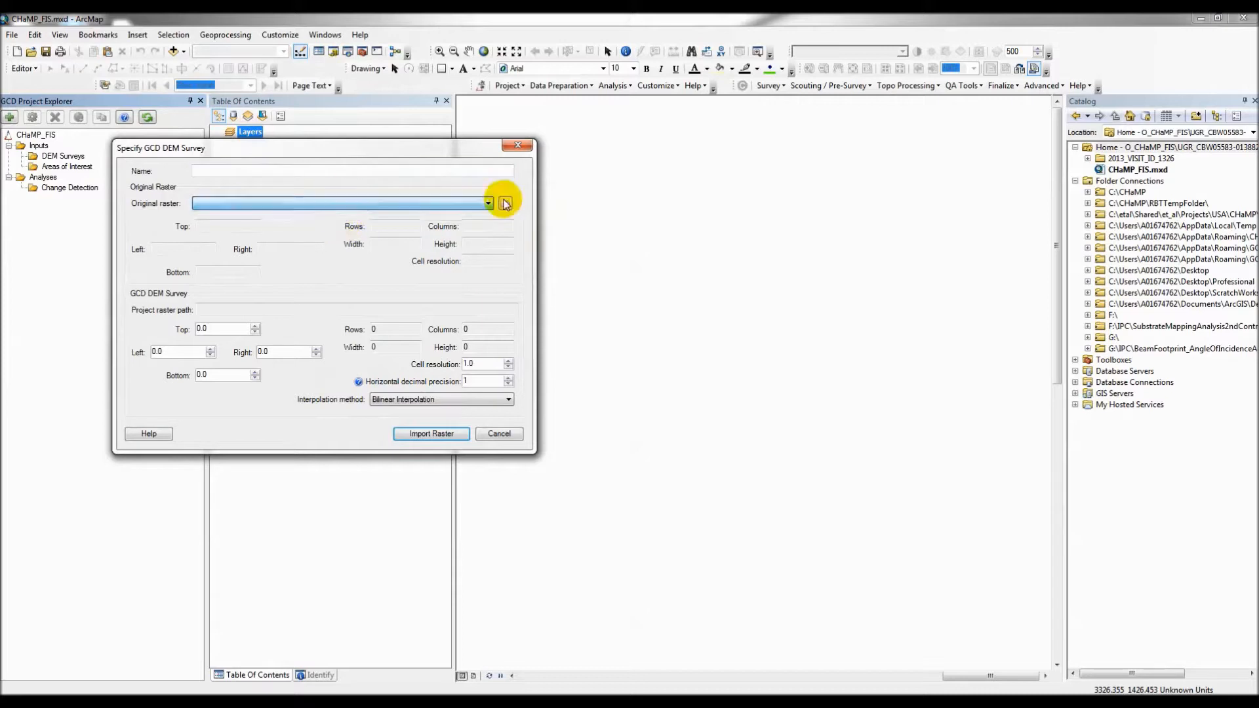
click(505, 203)
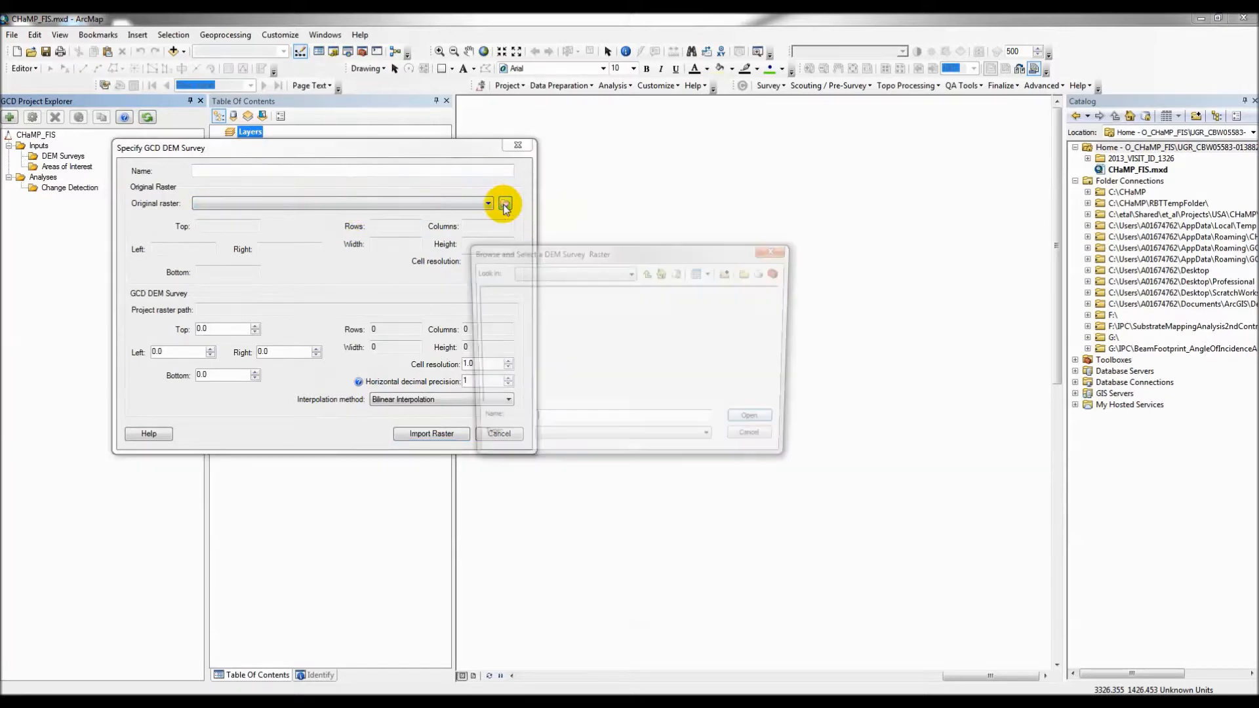
click(647, 273)
click(646, 274)
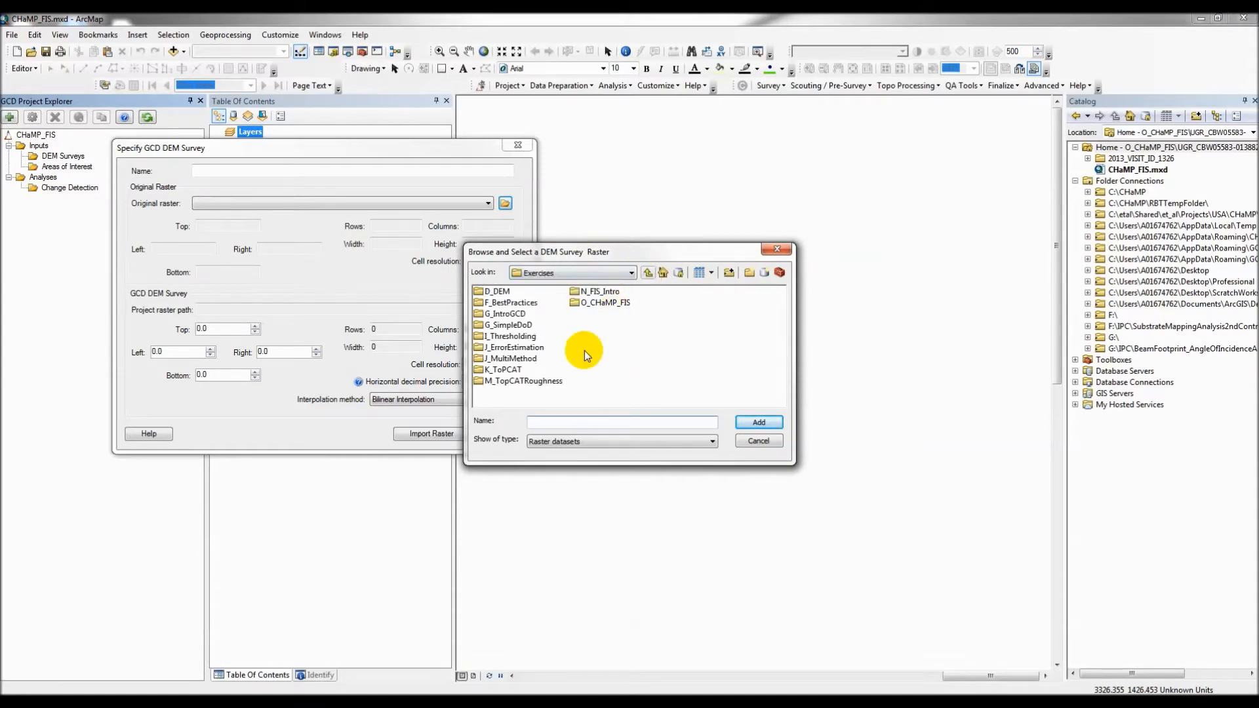
double_click(604, 303)
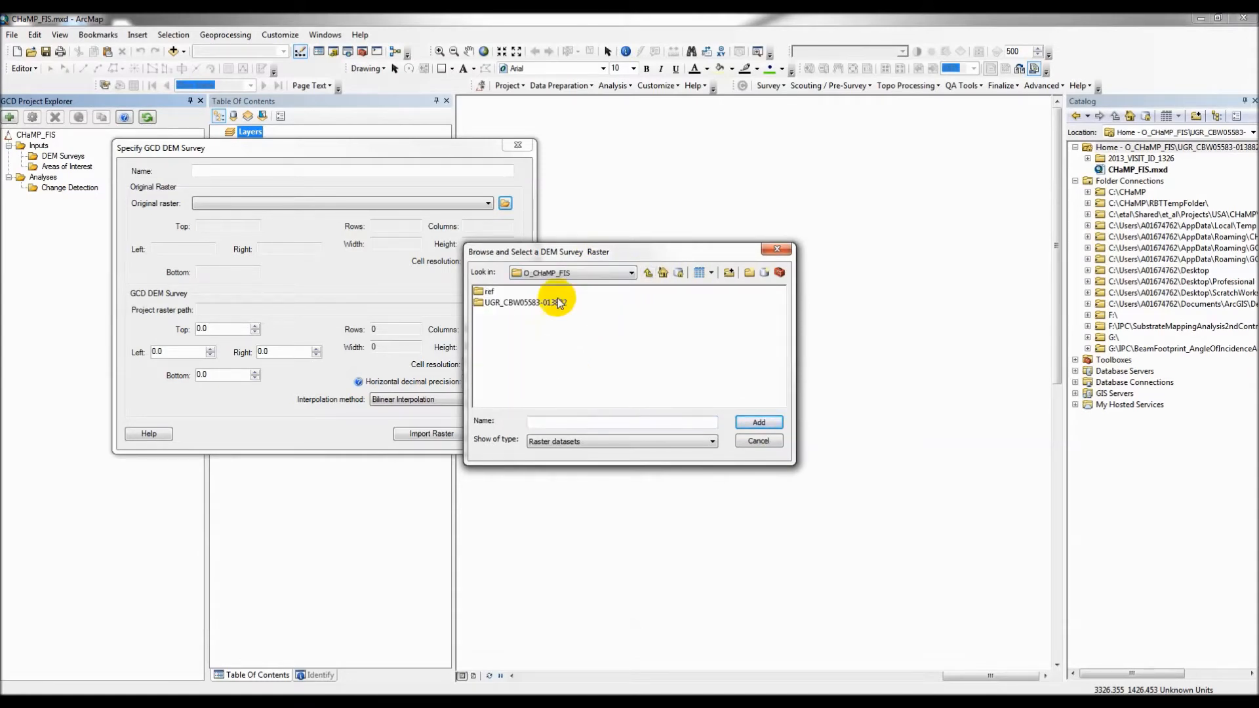
double_click(502, 307)
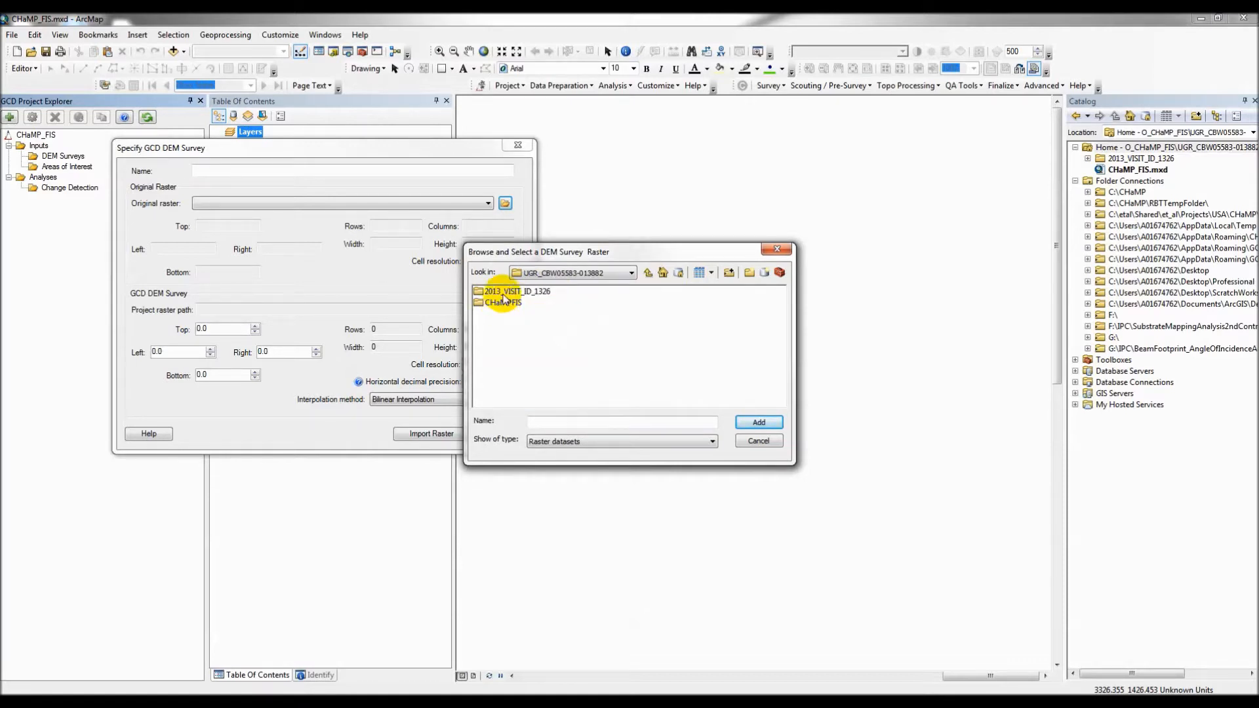
double_click(505, 292)
click(503, 302)
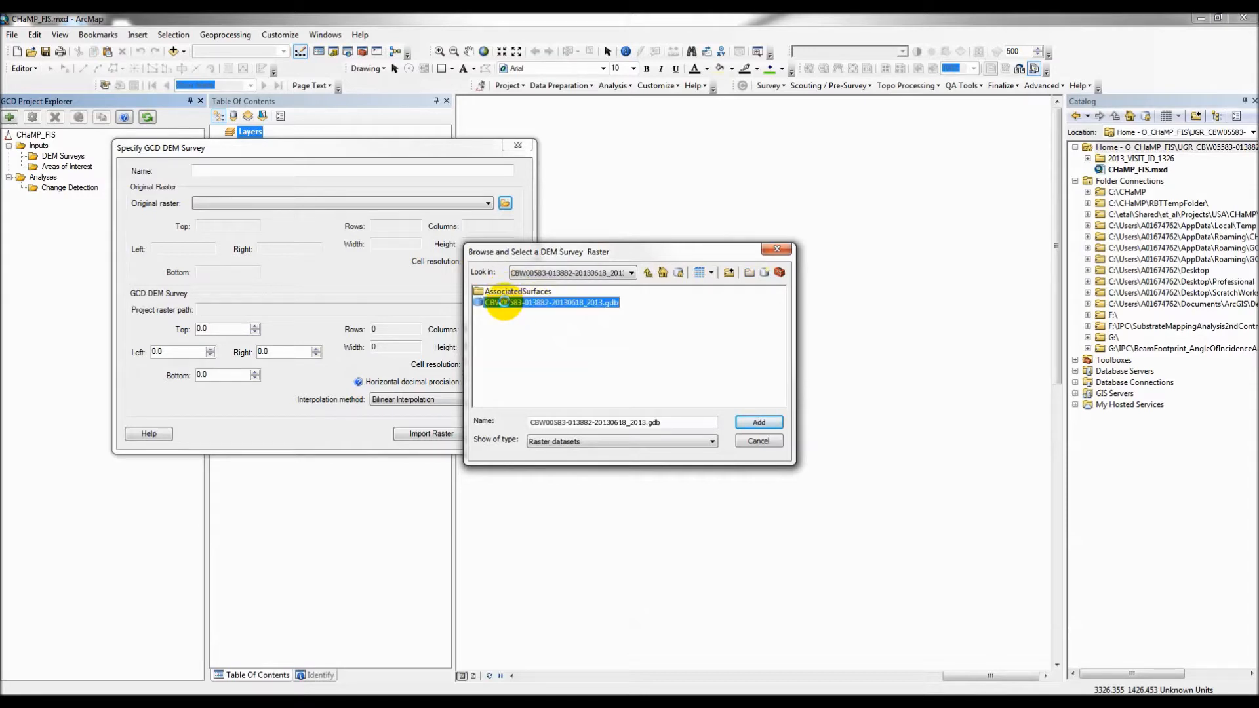
double_click(503, 303)
click(493, 291)
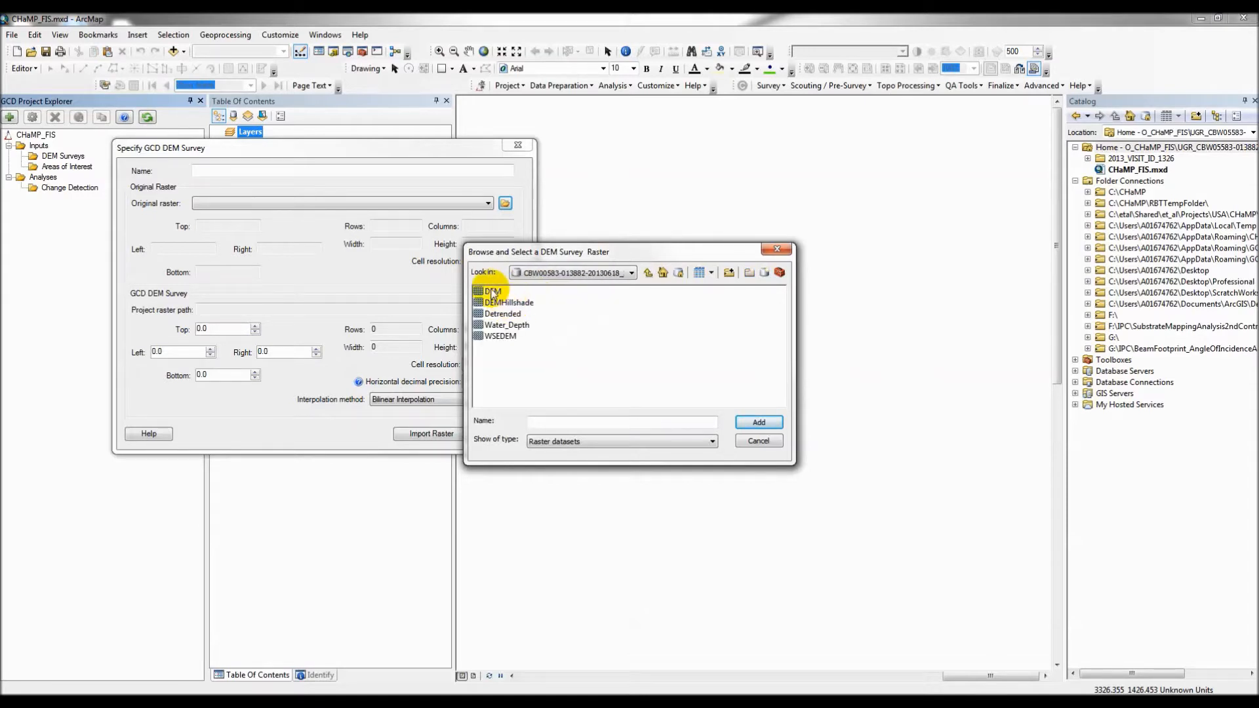
click(759, 421)
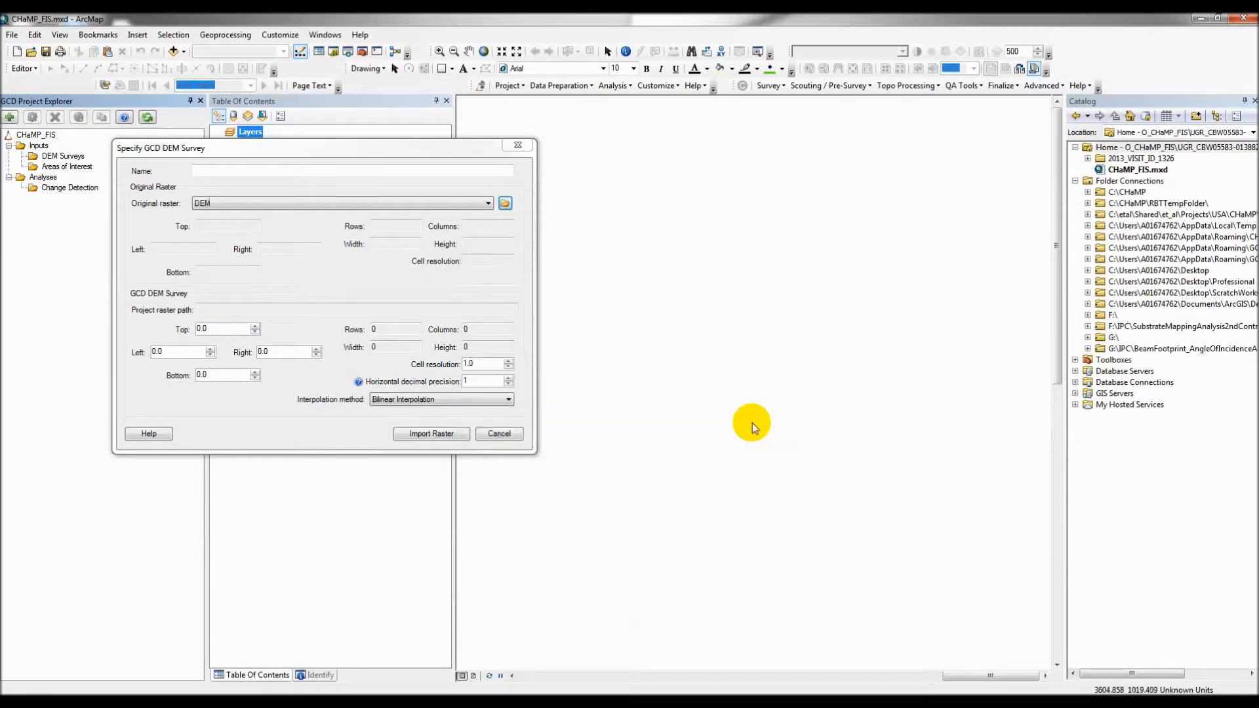
Import the raster under the survey name DEM_2013 and save the DEM survey without changing its properties
click(259, 169)
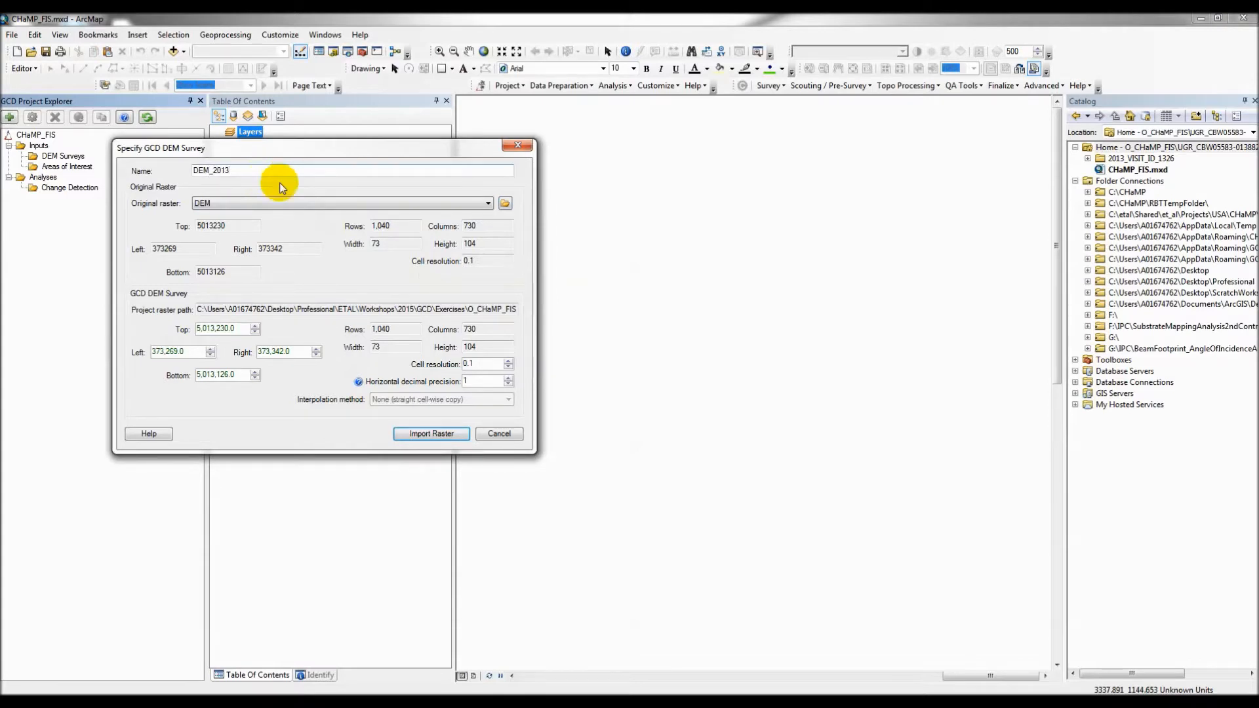
click(304, 407)
click(427, 435)
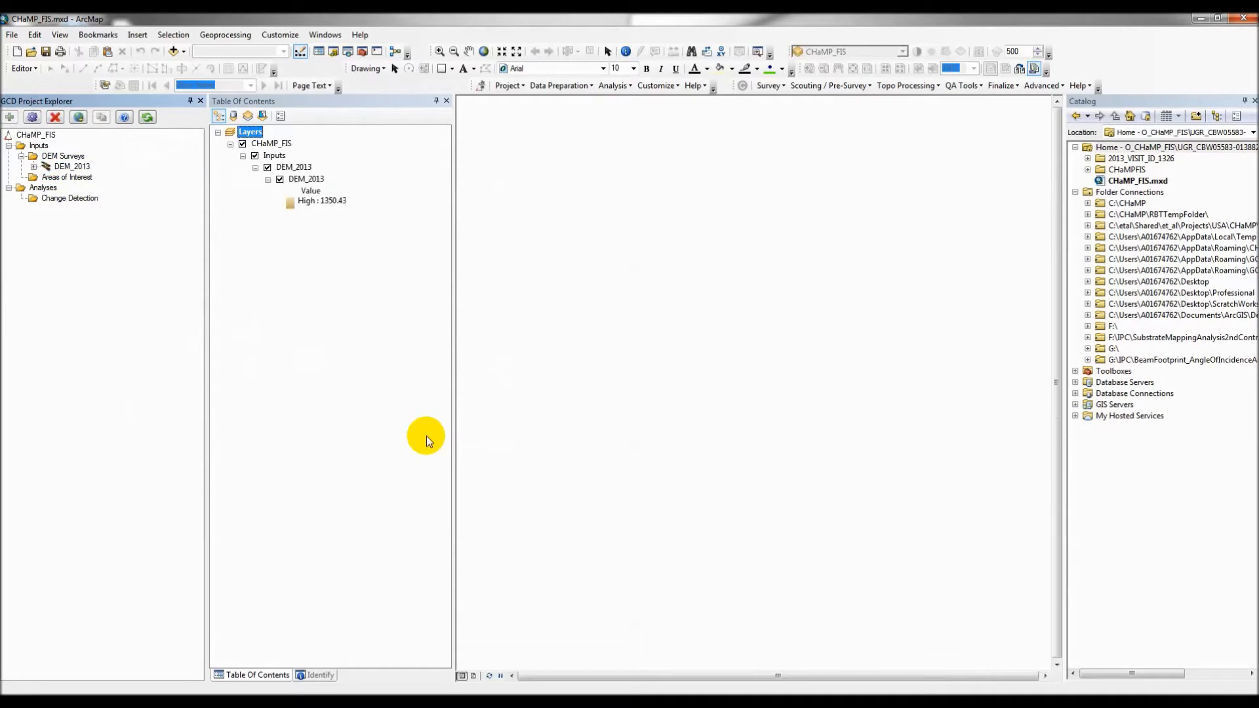
drag(233, 51, 514, 133)
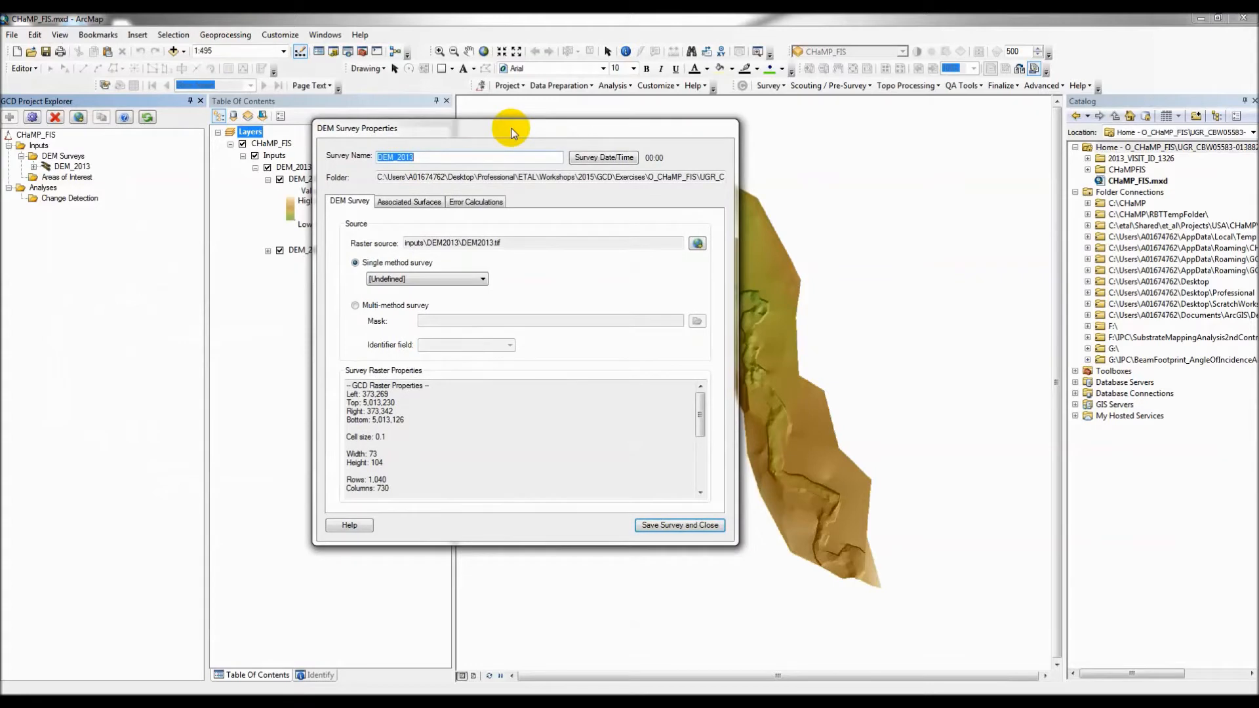
click(675, 524)
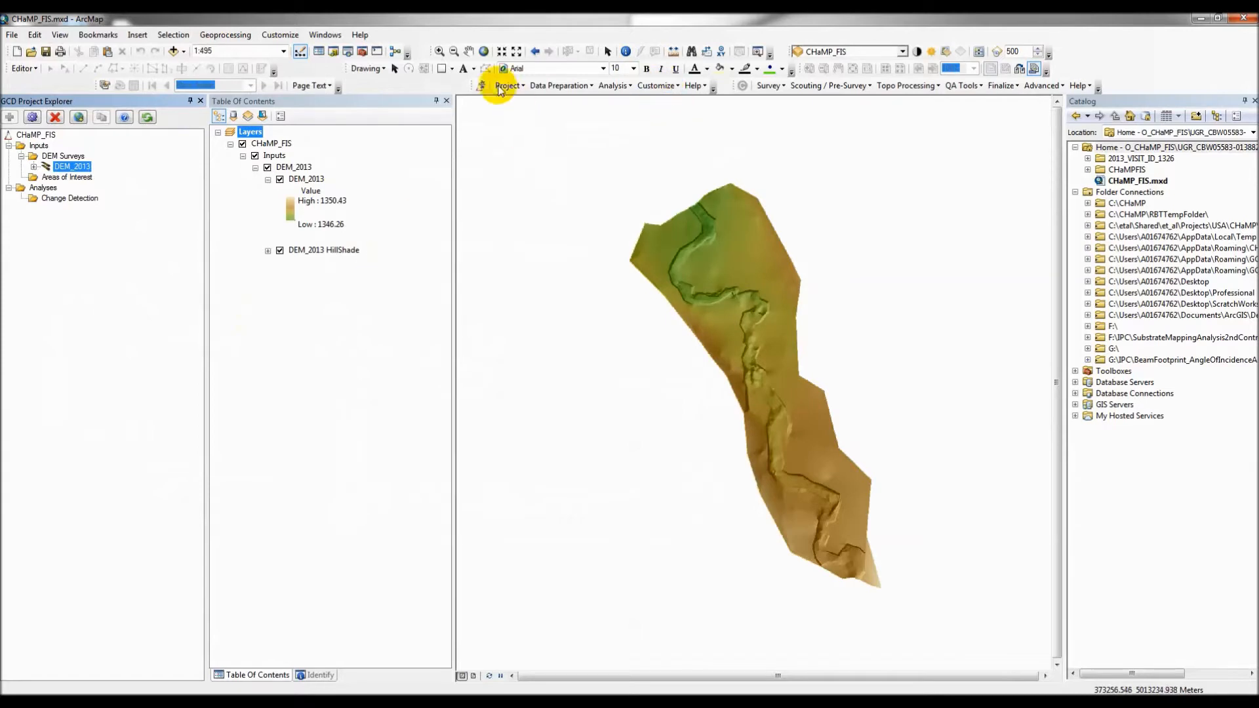
Undock the Geomorphic Change Detection toolbar and examine the 2014 CHaMP systems in the enlarged FIS Library window
drag(485, 87, 481, 112)
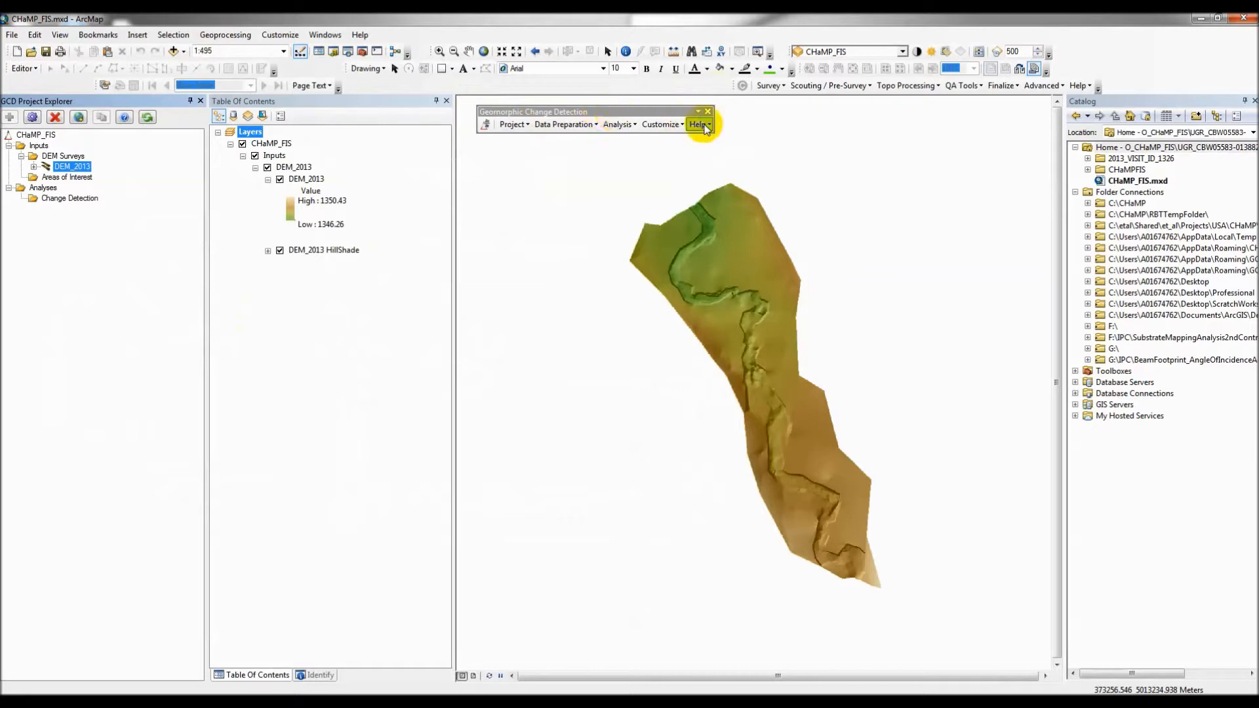
click(661, 125)
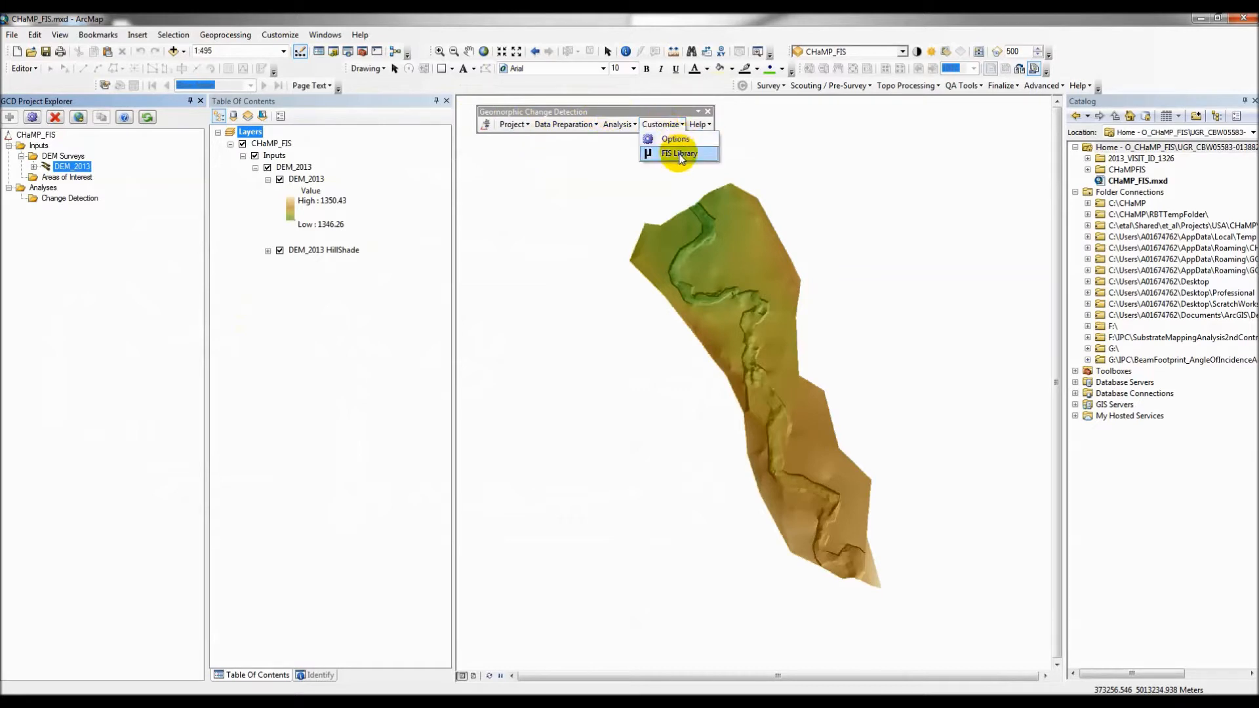
click(681, 154)
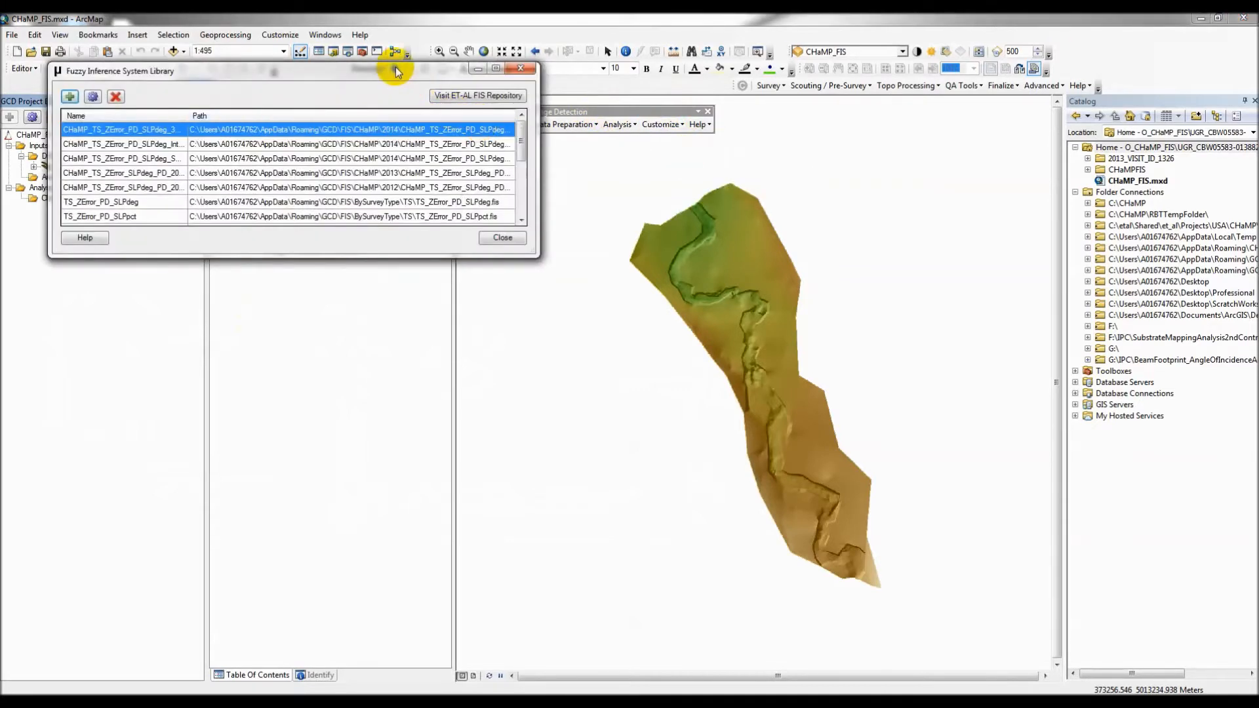
drag(395, 68, 420, 81)
drag(536, 254, 754, 443)
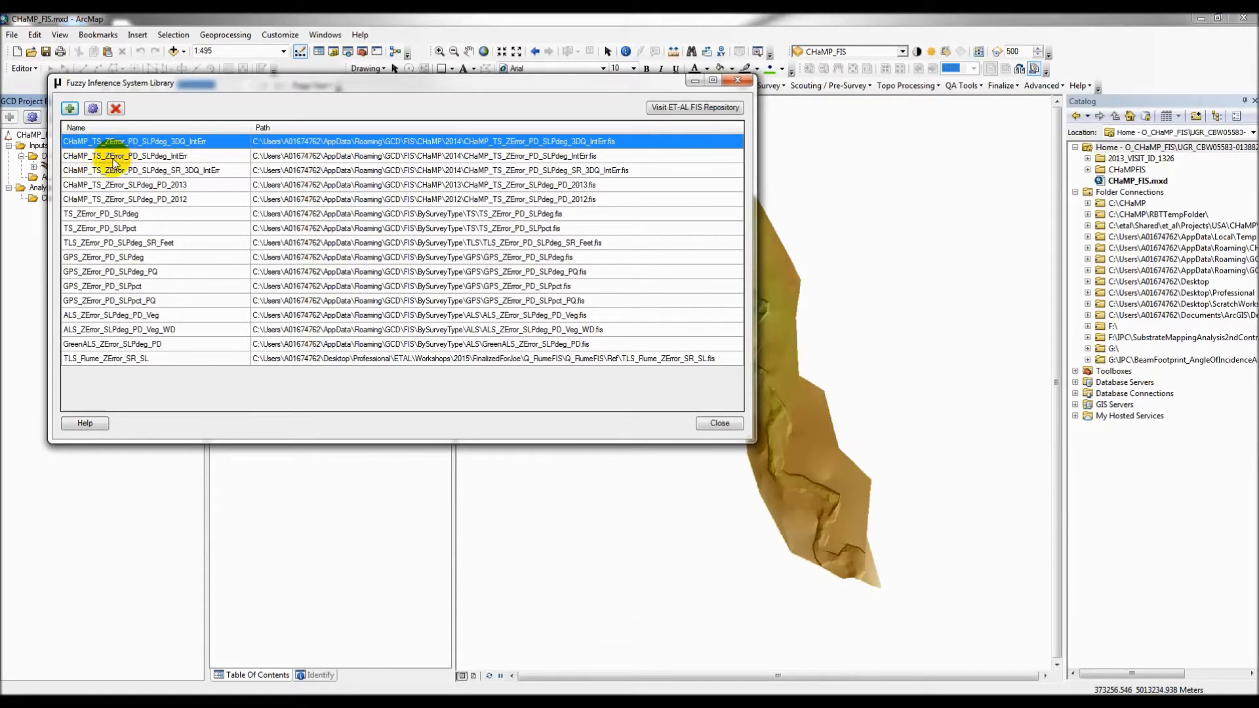
click(185, 156)
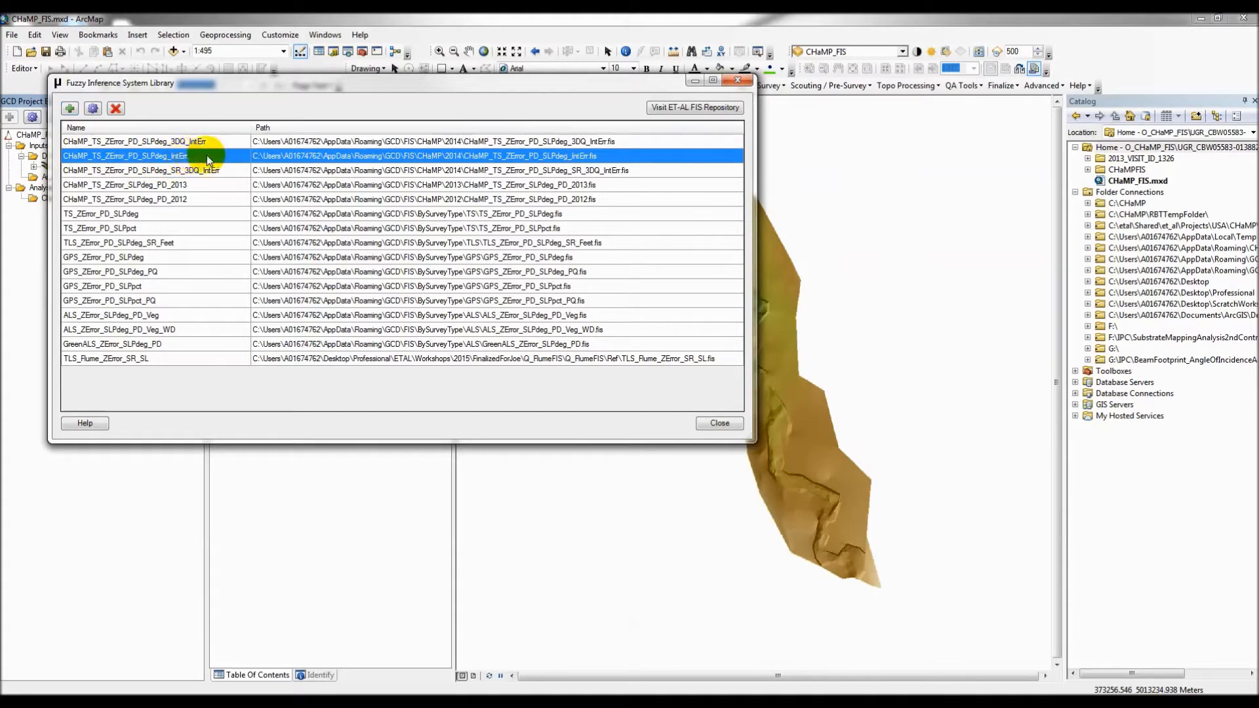
click(158, 142)
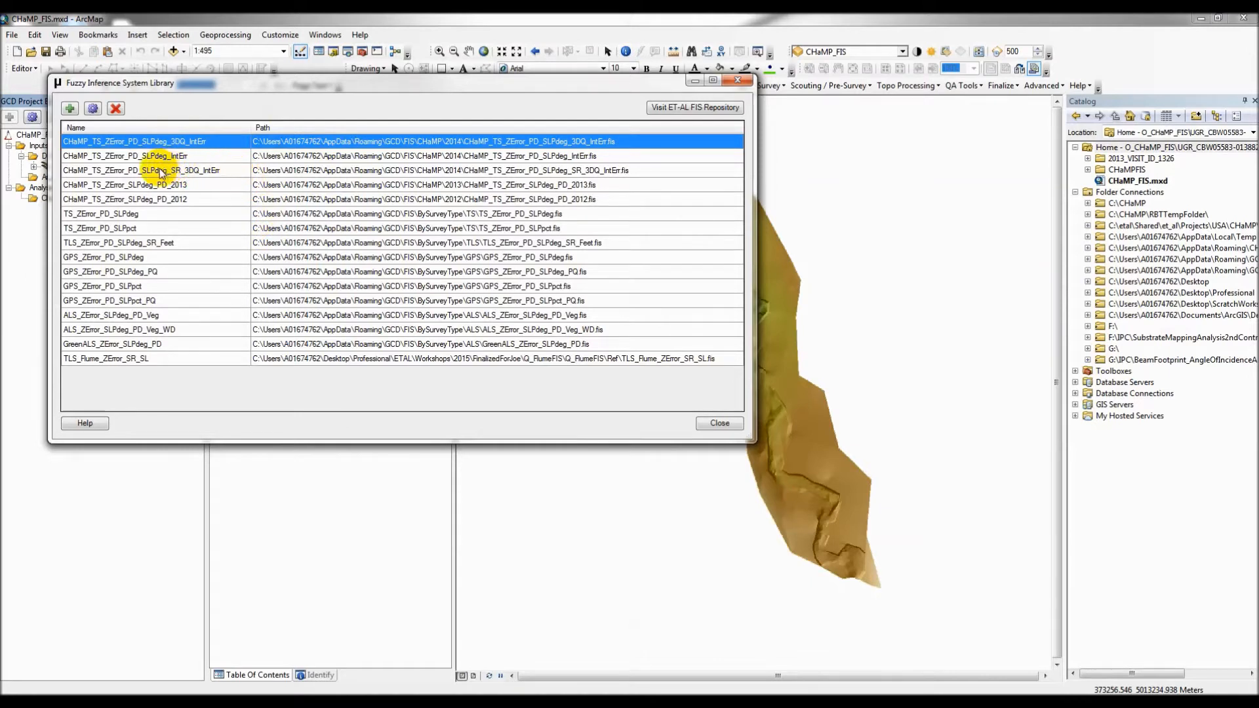
click(128, 171)
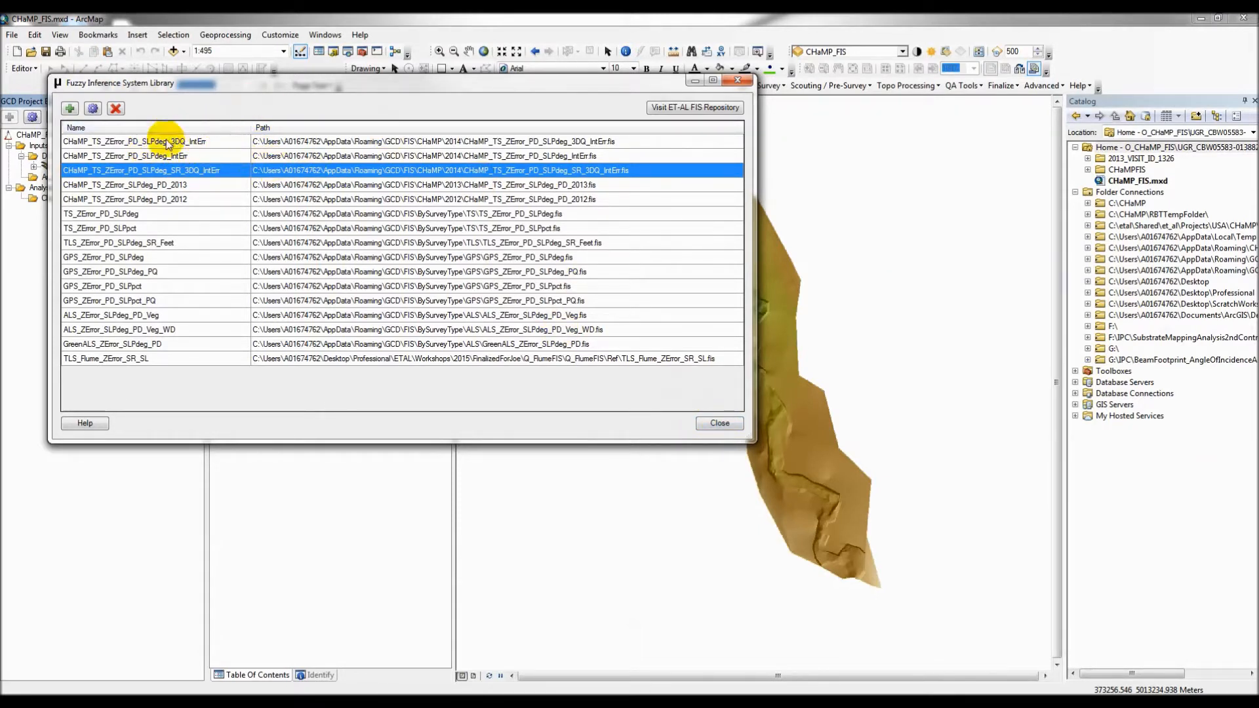
Close the FIS Library and start a new associated surface for the DEM_2013 survey
click(706, 423)
click(33, 167)
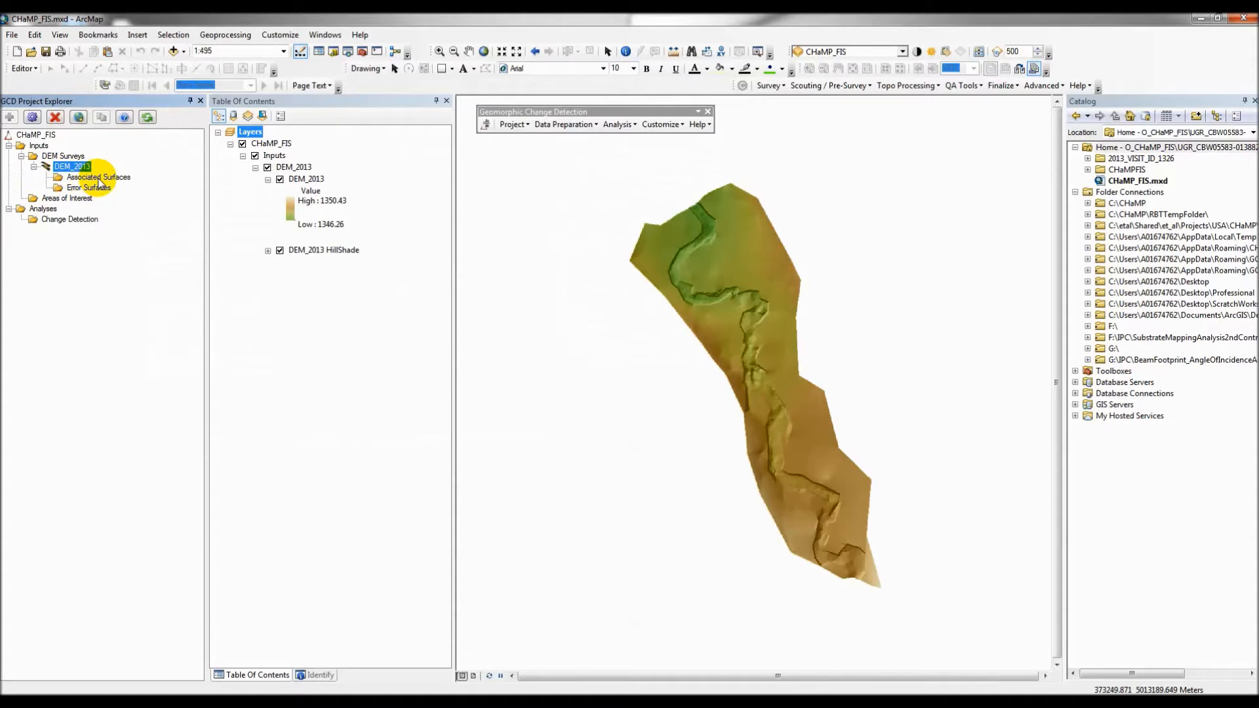
right_click(98, 183)
click(88, 179)
right_click(87, 180)
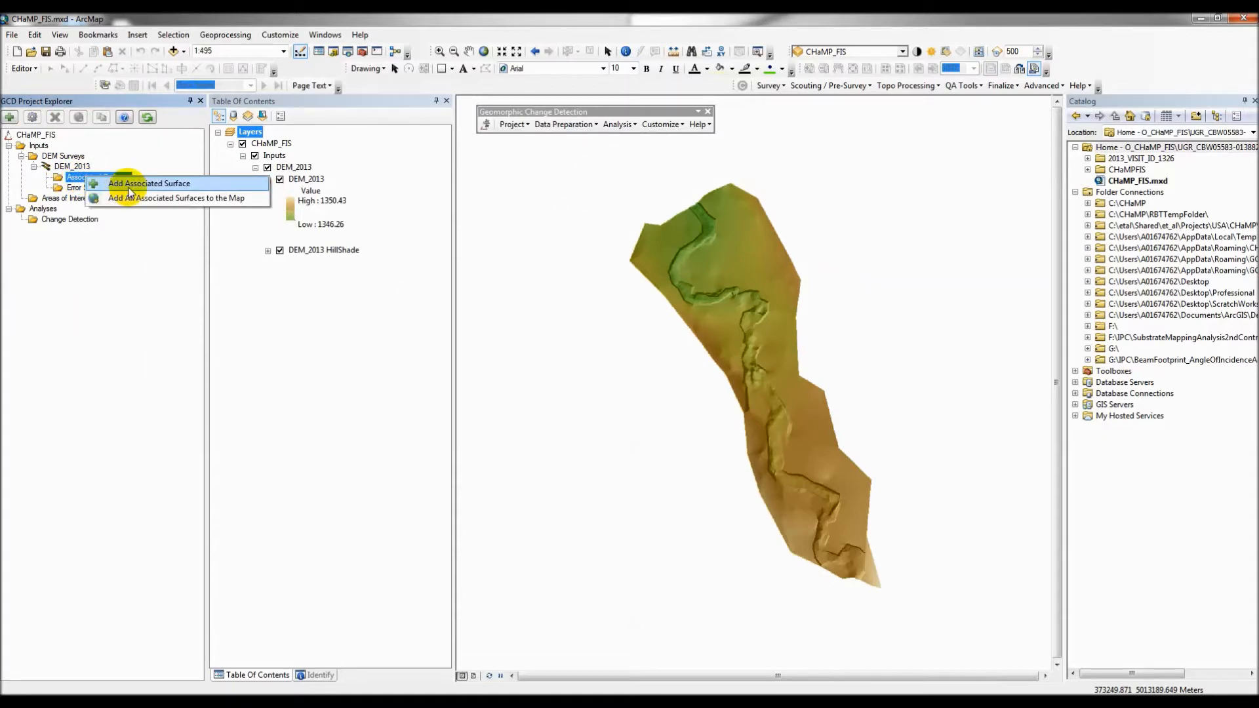
click(84, 177)
right_click(96, 177)
click(131, 184)
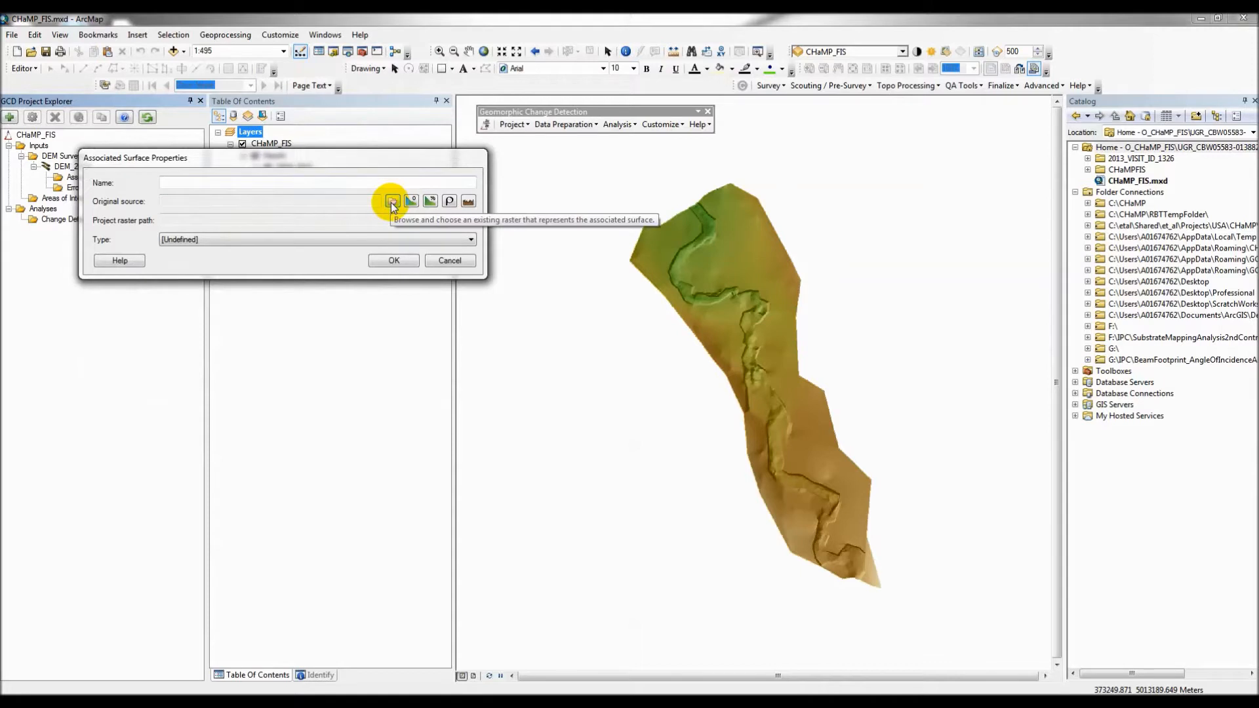
Choose PointDensity.img from the AssociatedSurfaces folder in 2013_VISIT_ID_1326 as the new surface's original raster
click(392, 203)
click(405, 170)
click(405, 170)
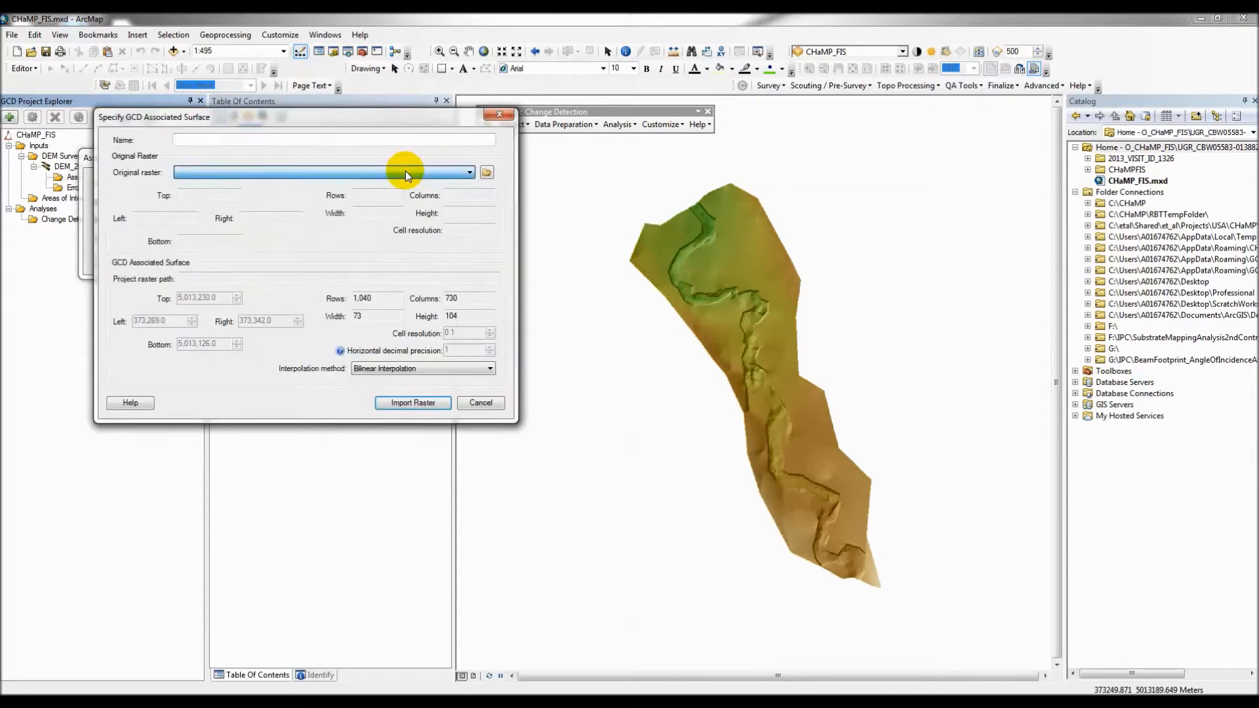
click(486, 173)
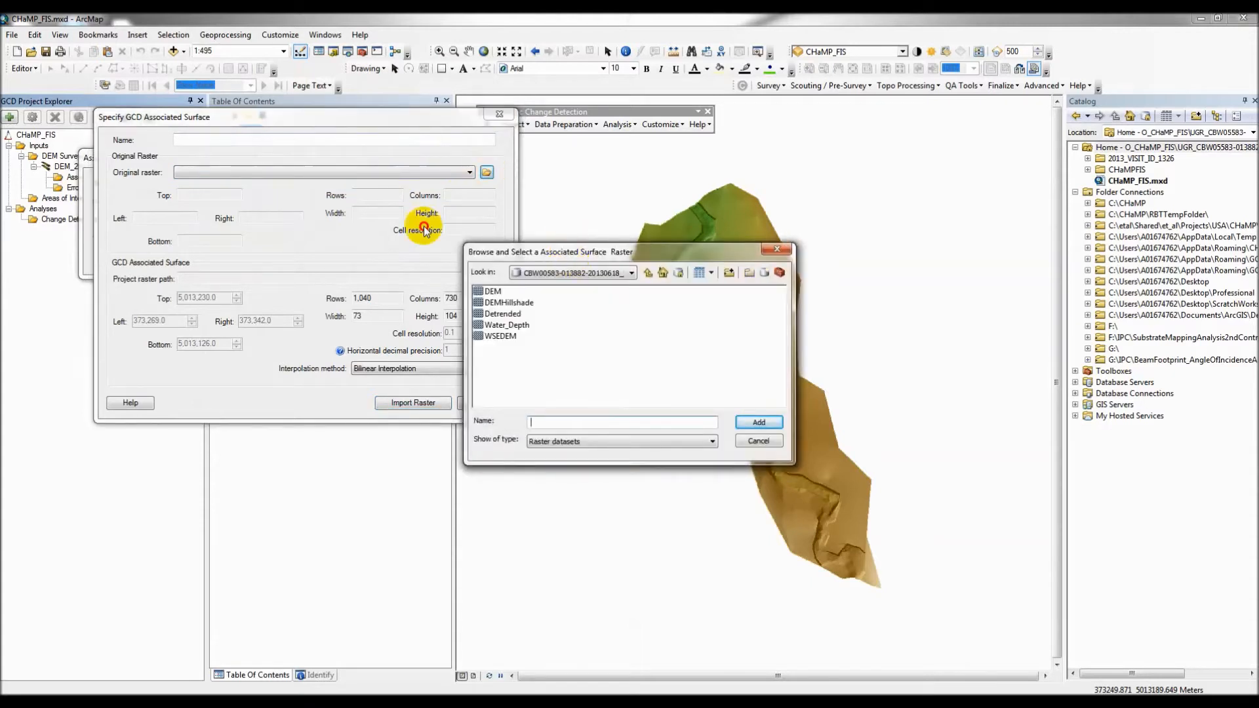
click(473, 228)
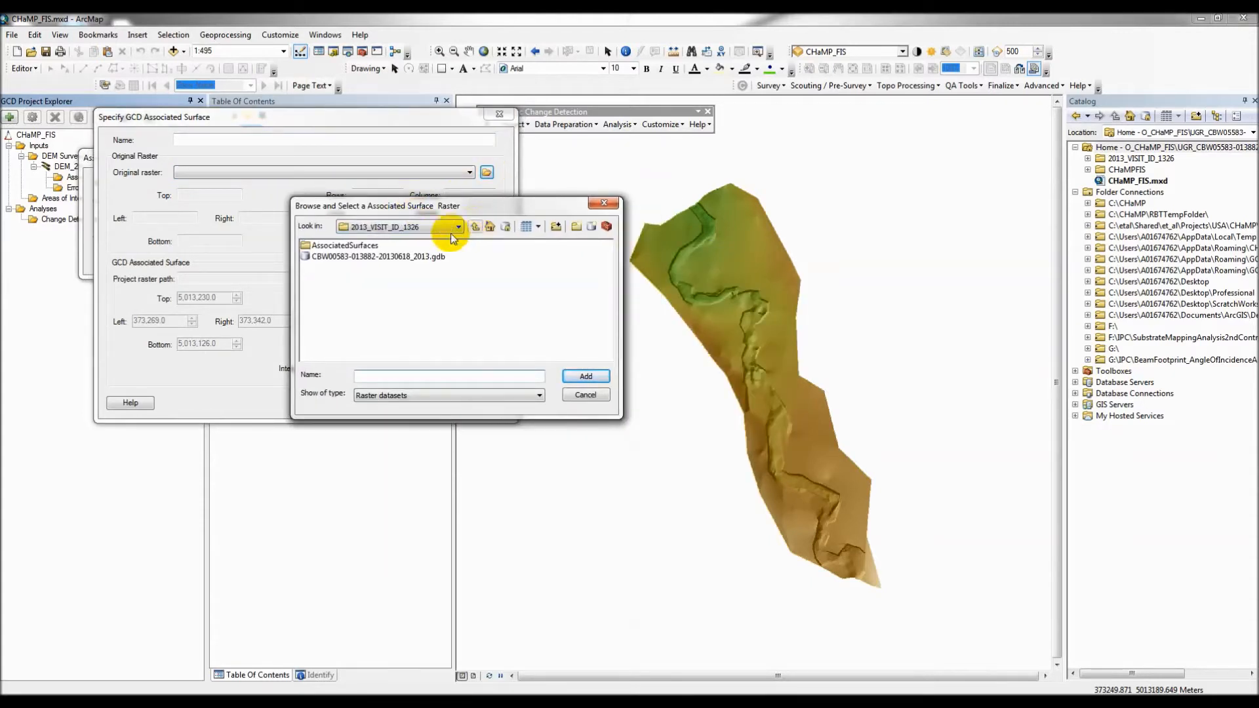
double_click(344, 246)
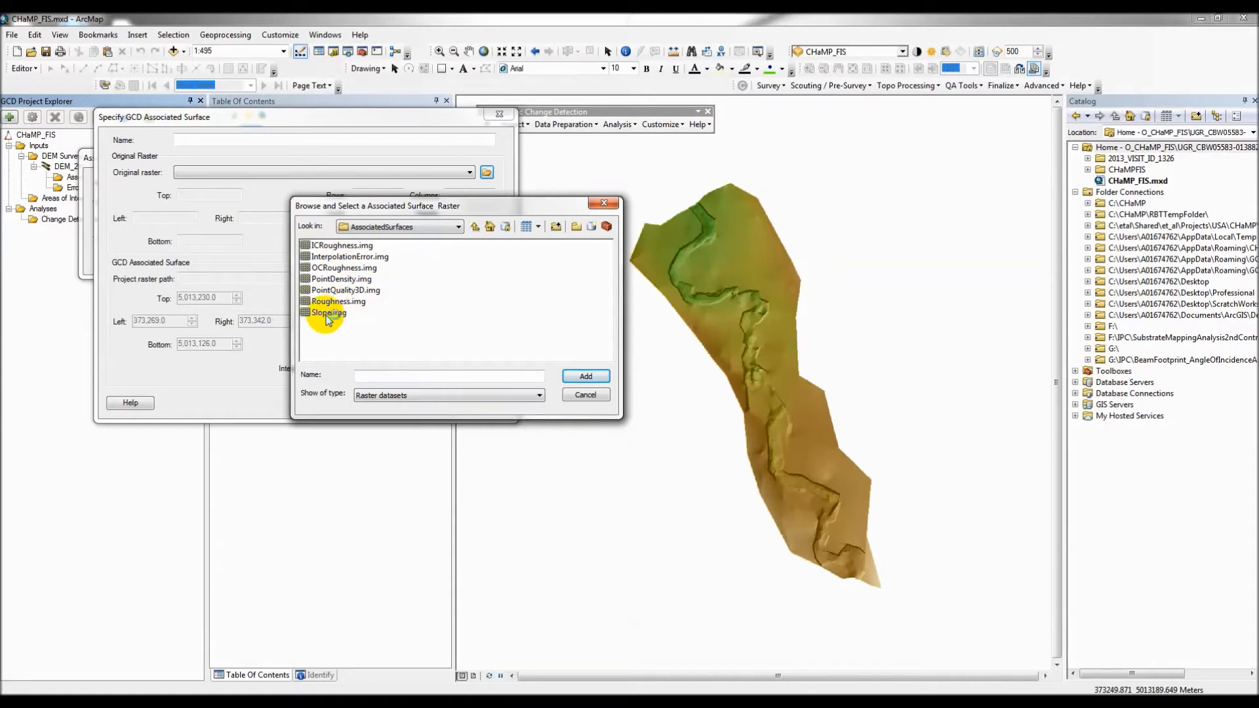
click(335, 280)
click(585, 376)
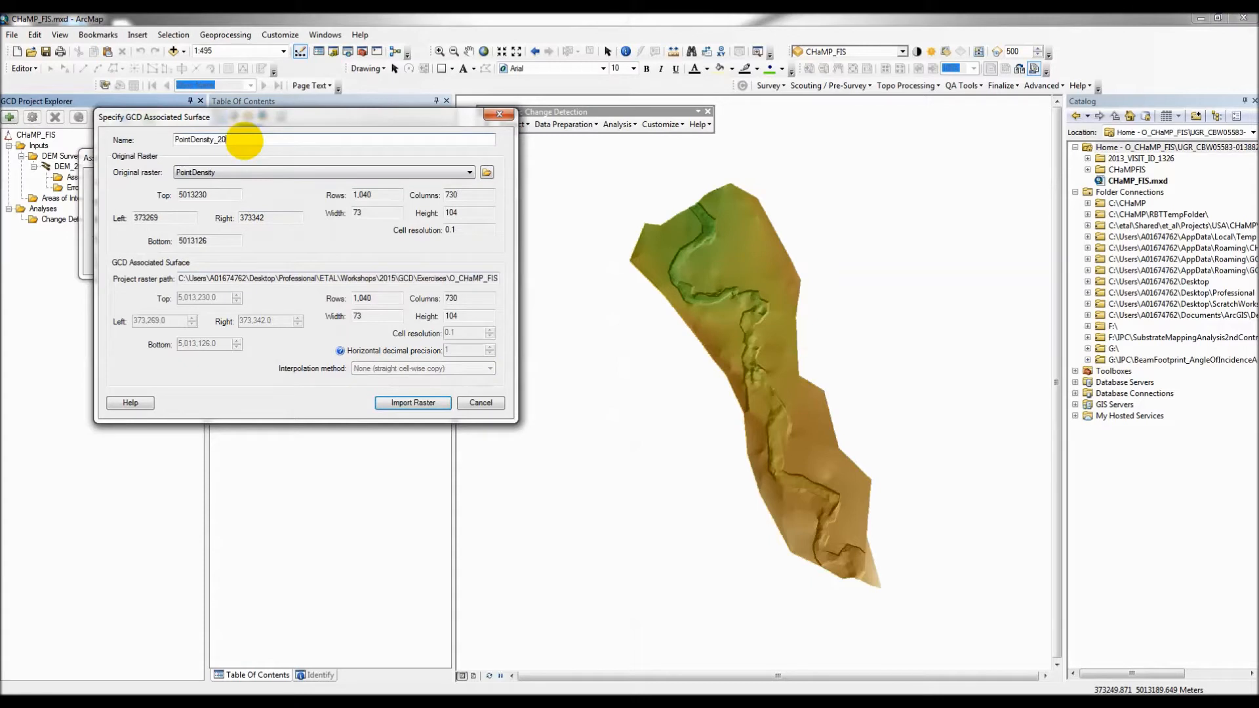
Import the raster under the name PointDensity_2013 and save the associated surface with the type Point Density
click(396, 405)
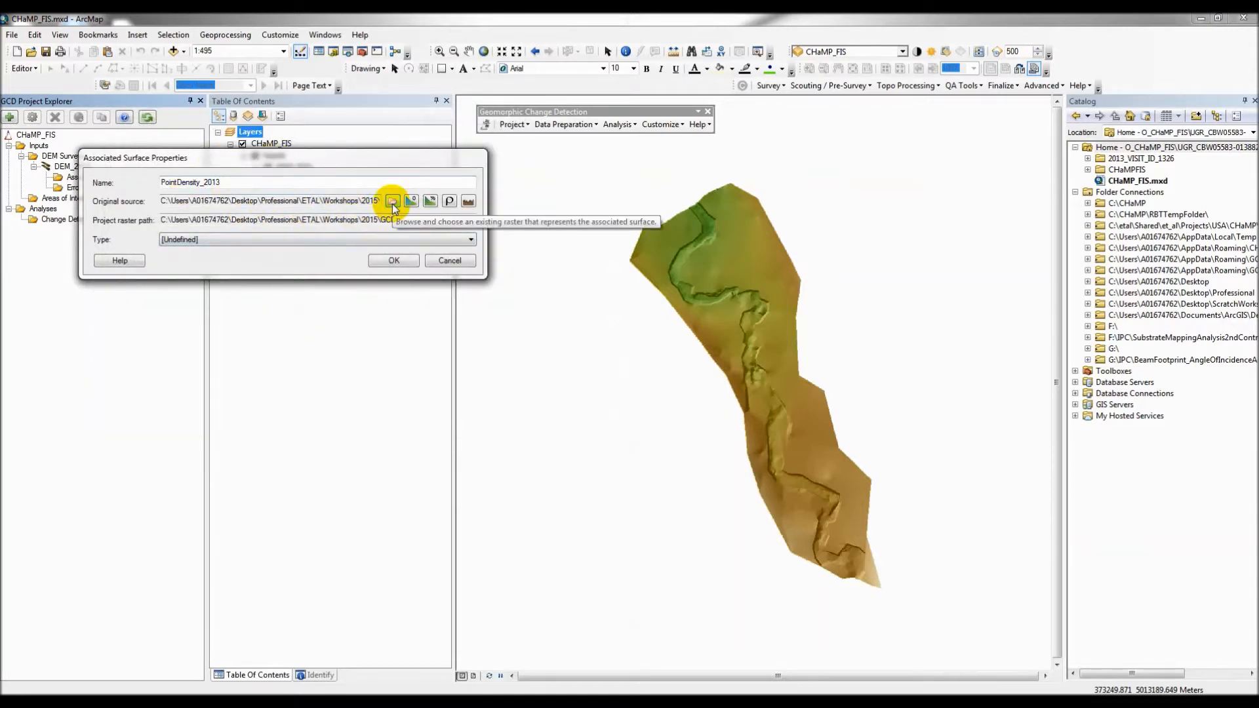
click(319, 240)
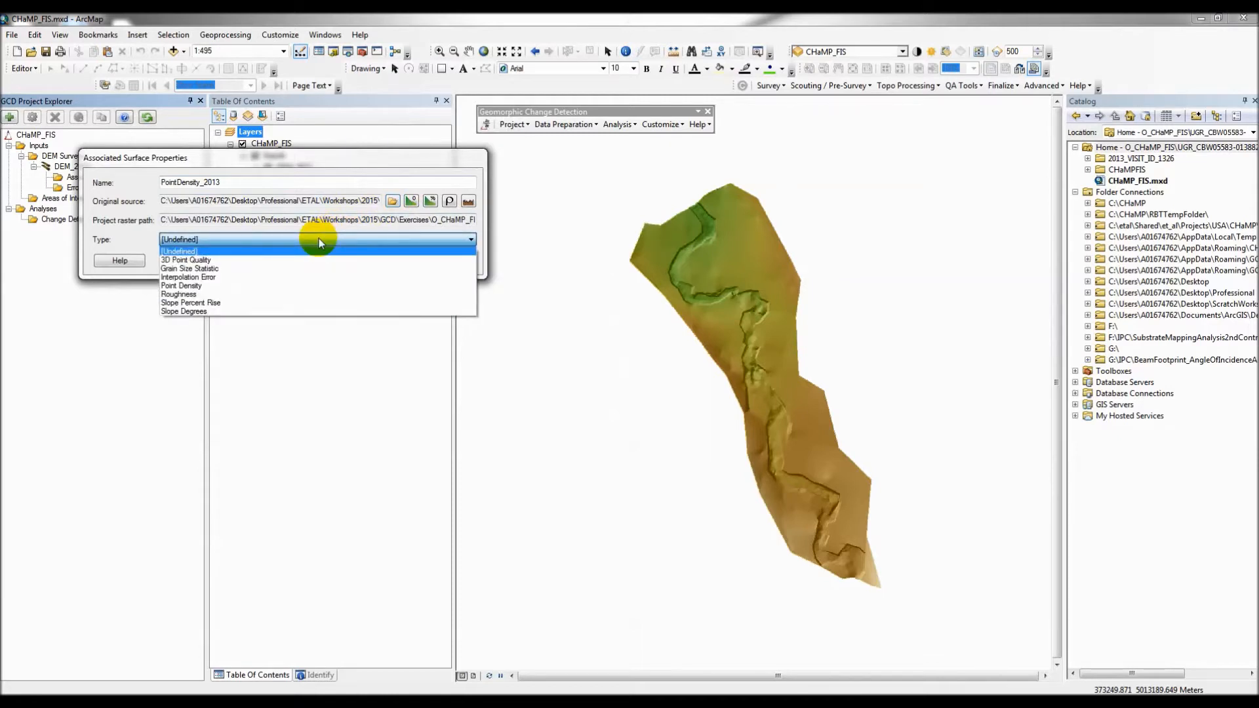
click(227, 285)
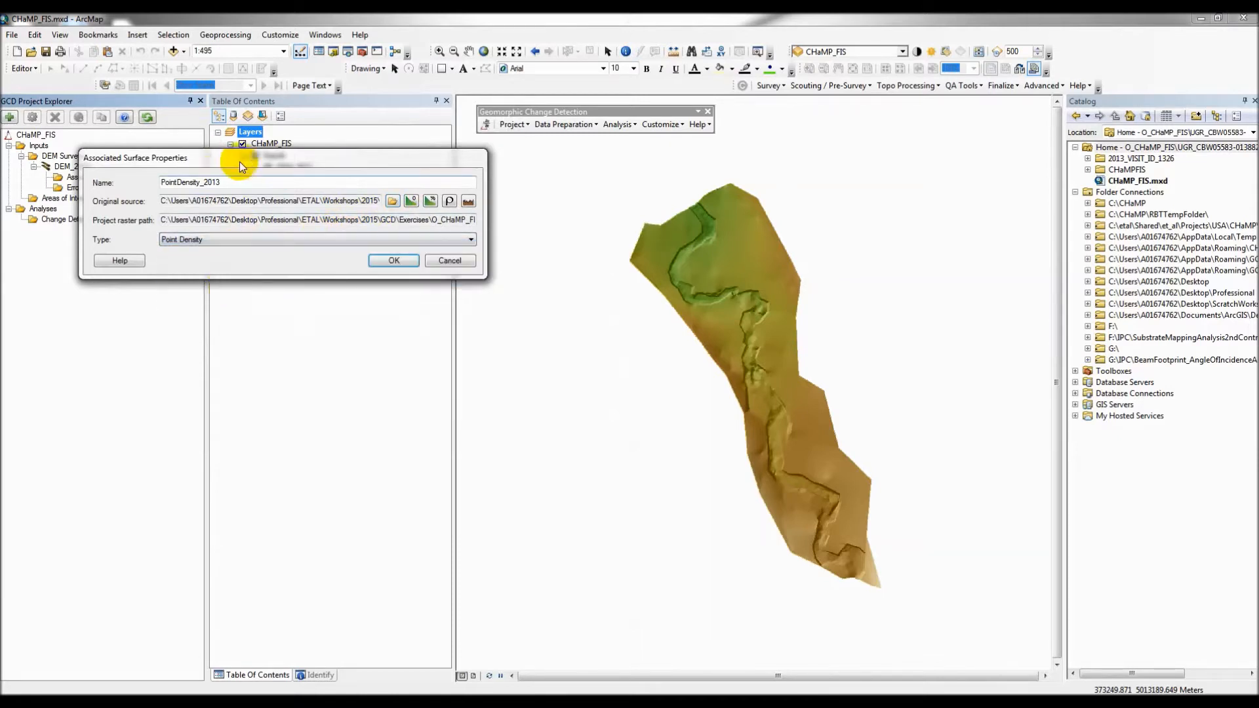
click(383, 262)
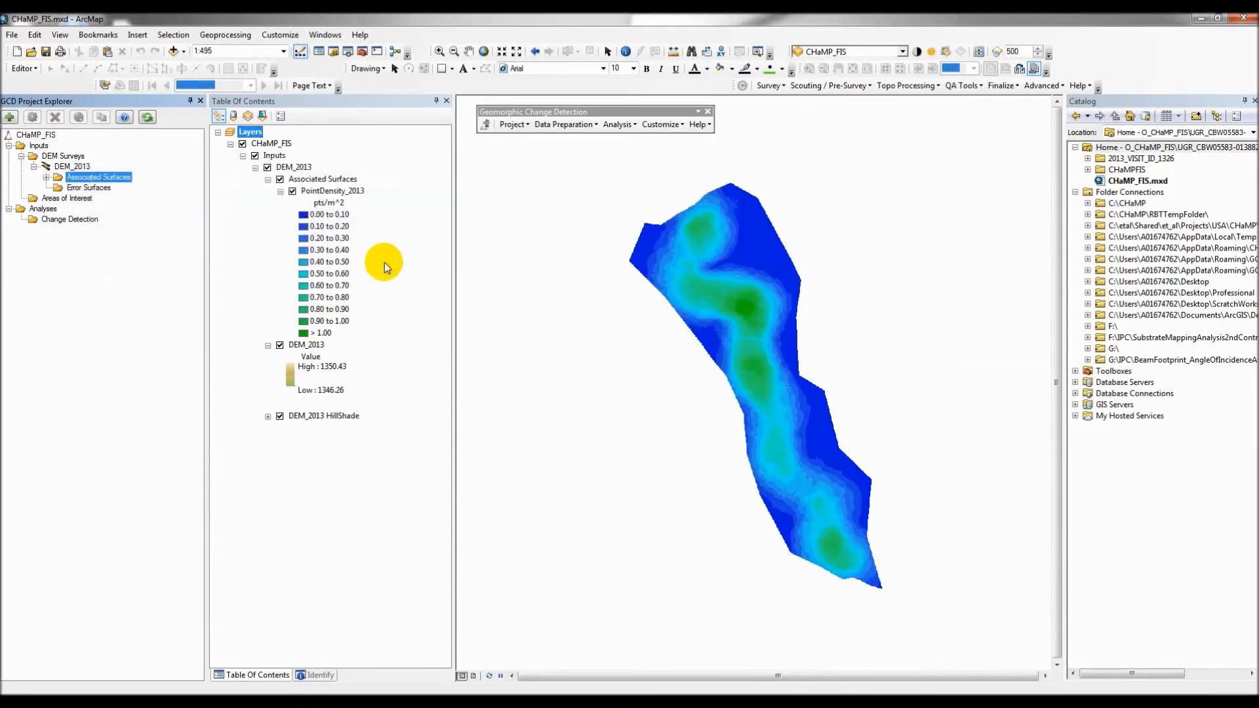
Add another associated surface to DEM_2013 by generating a slope raster in degrees, and save it as SlopeDegrees2013
click(46, 177)
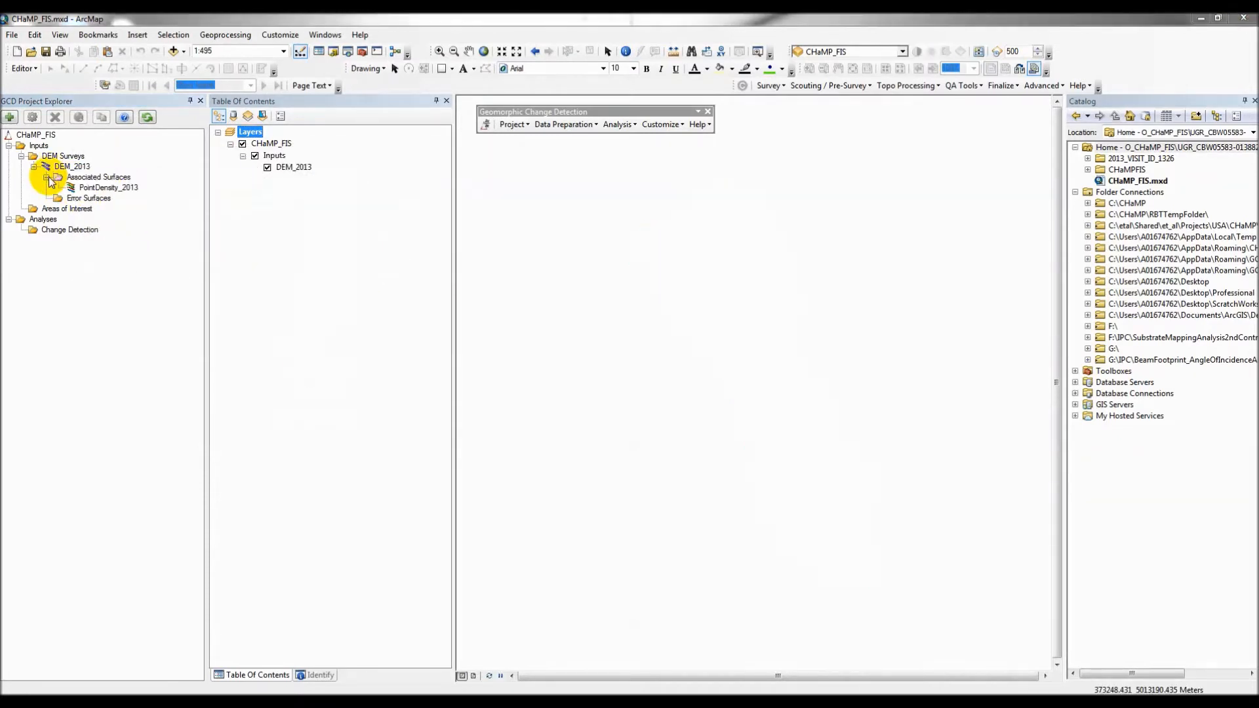
click(48, 177)
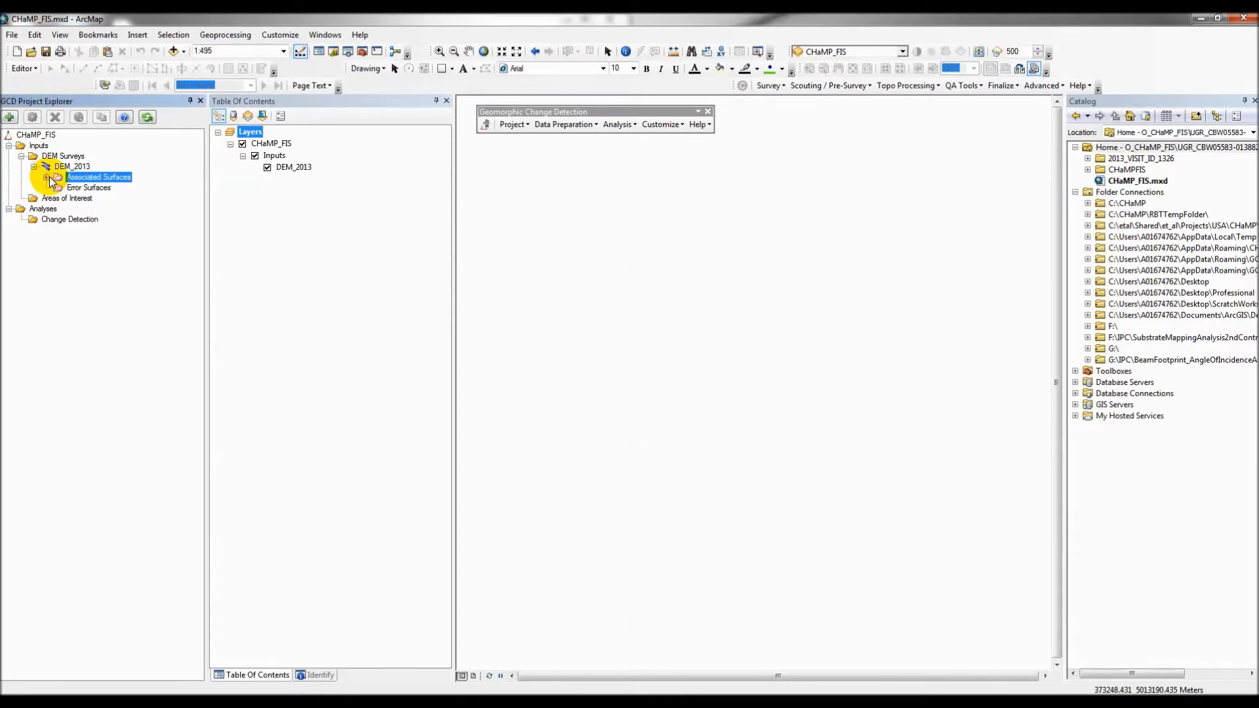
right_click(52, 182)
click(73, 188)
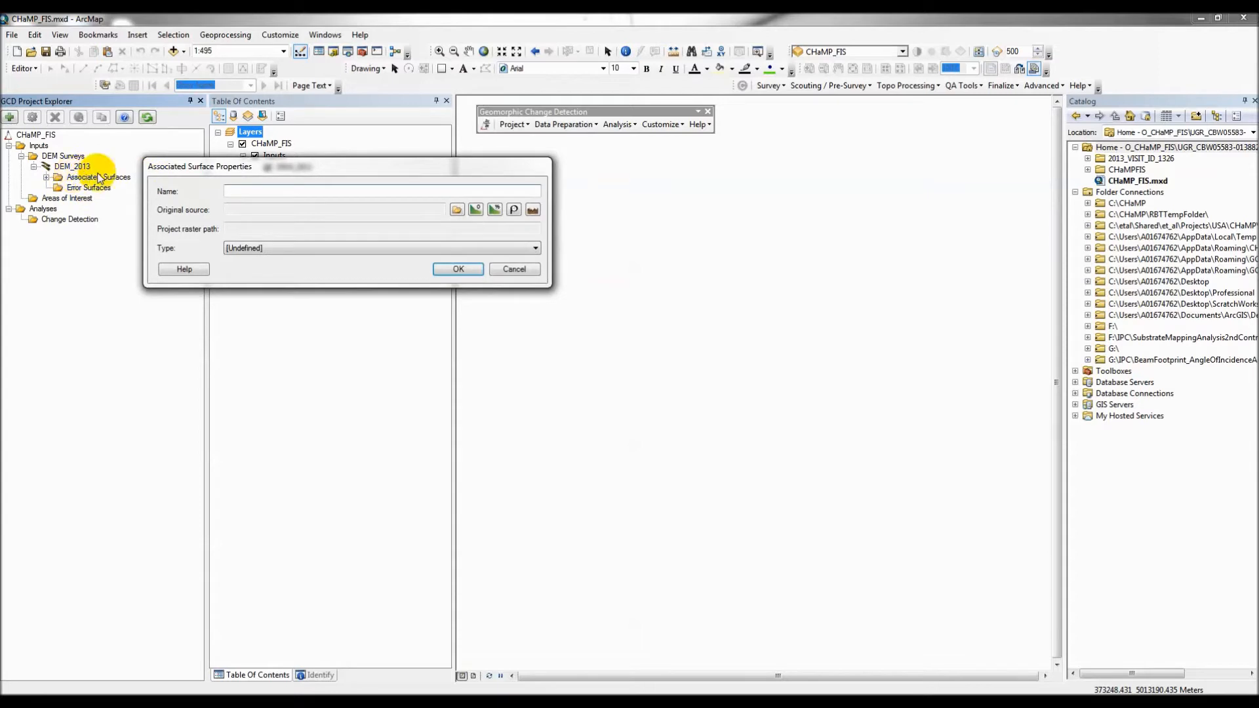
click(475, 210)
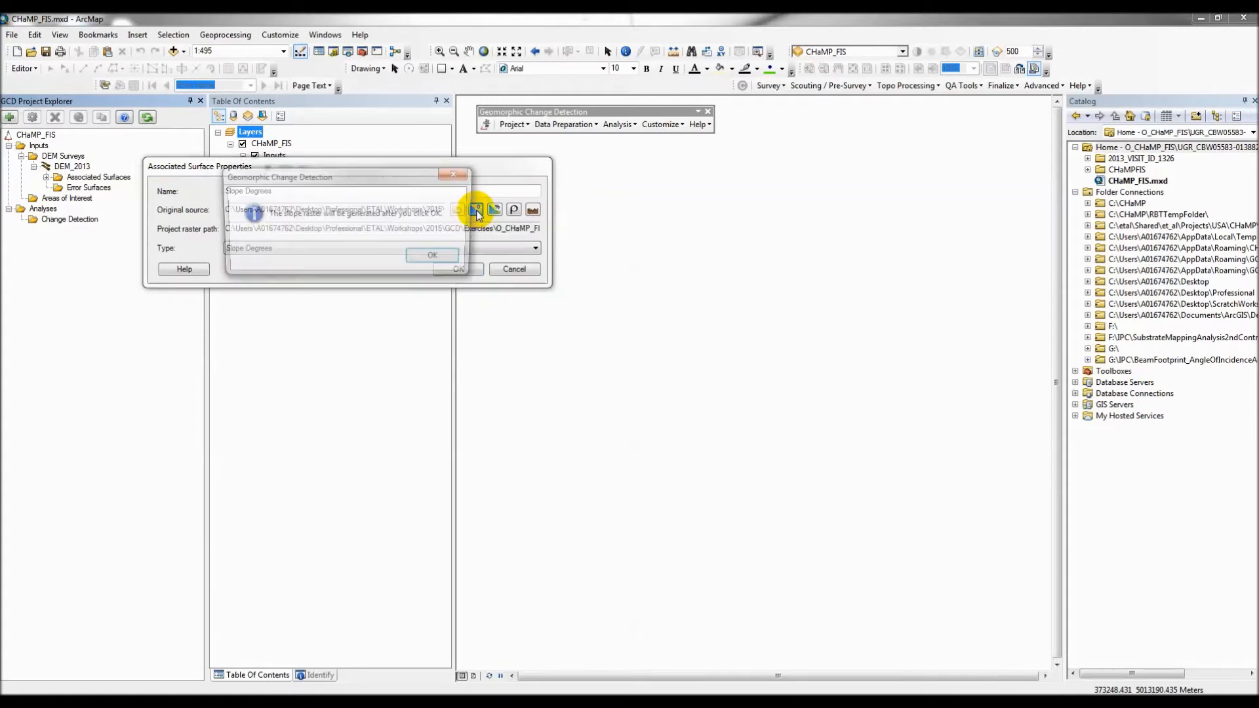
click(434, 257)
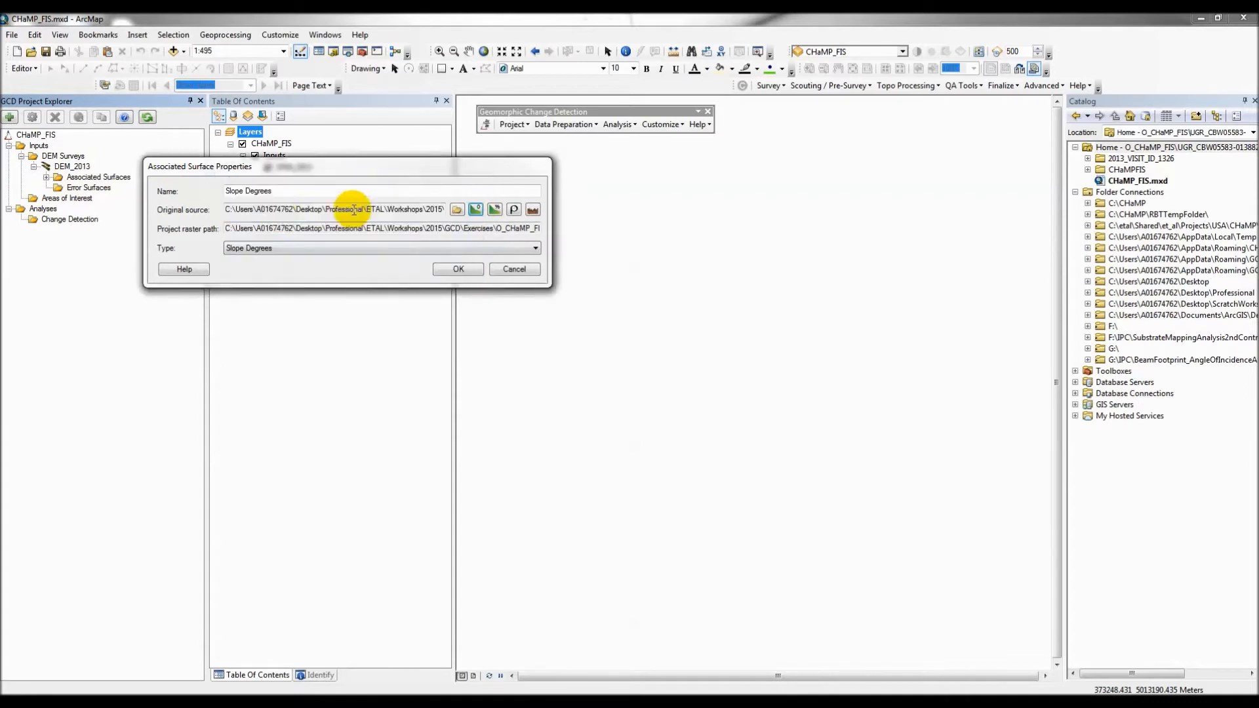
click(248, 193)
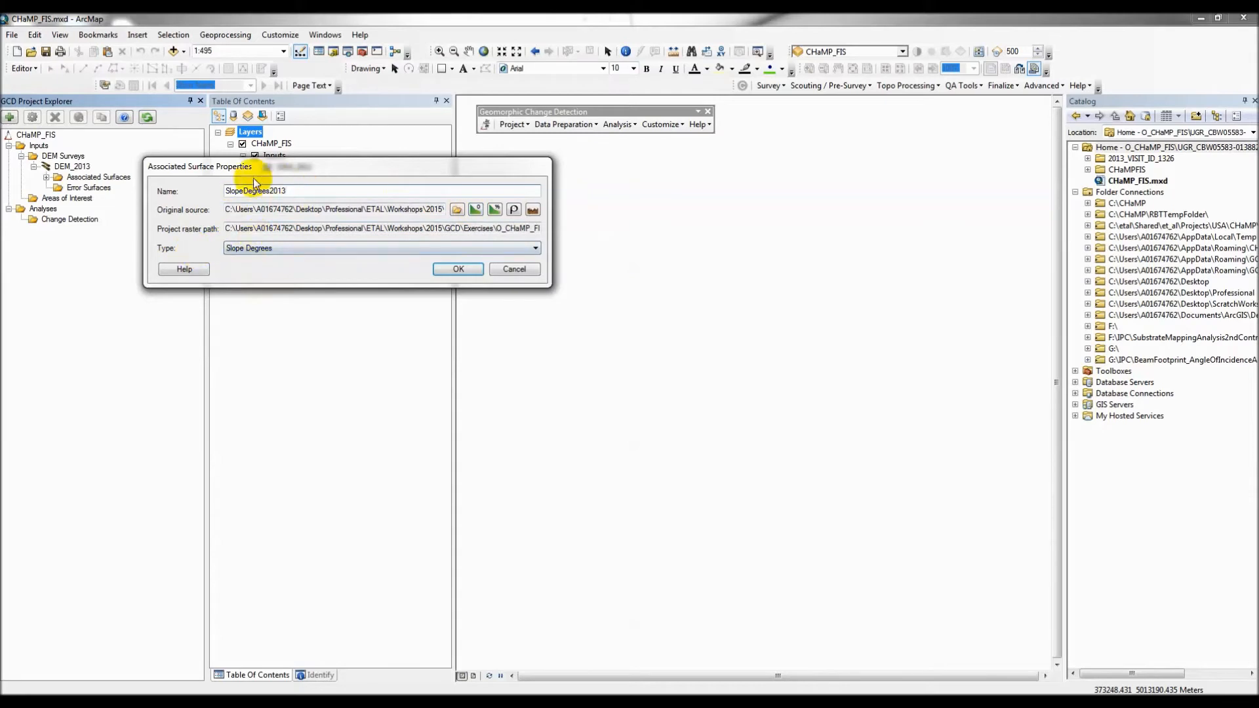
click(451, 269)
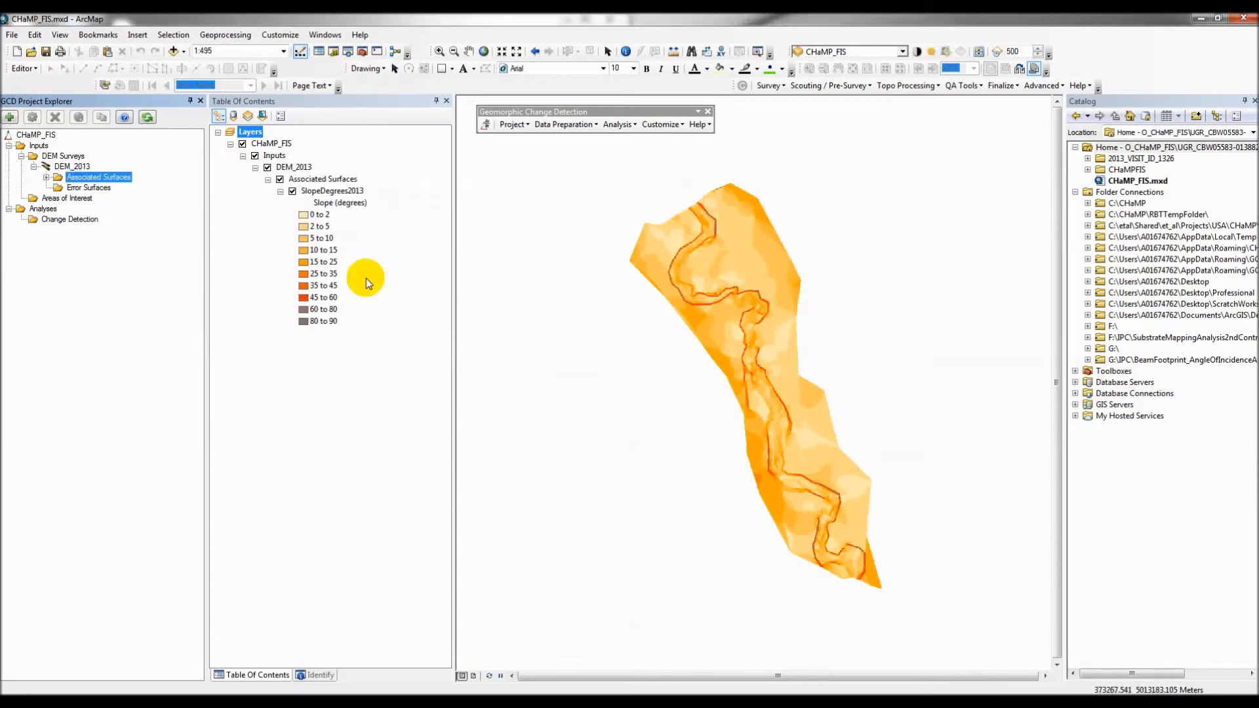
Start a third associated surface for DEM_2013, choosing InterpolationError.img from the AssociatedSurfaces folder as its original raster
click(45, 177)
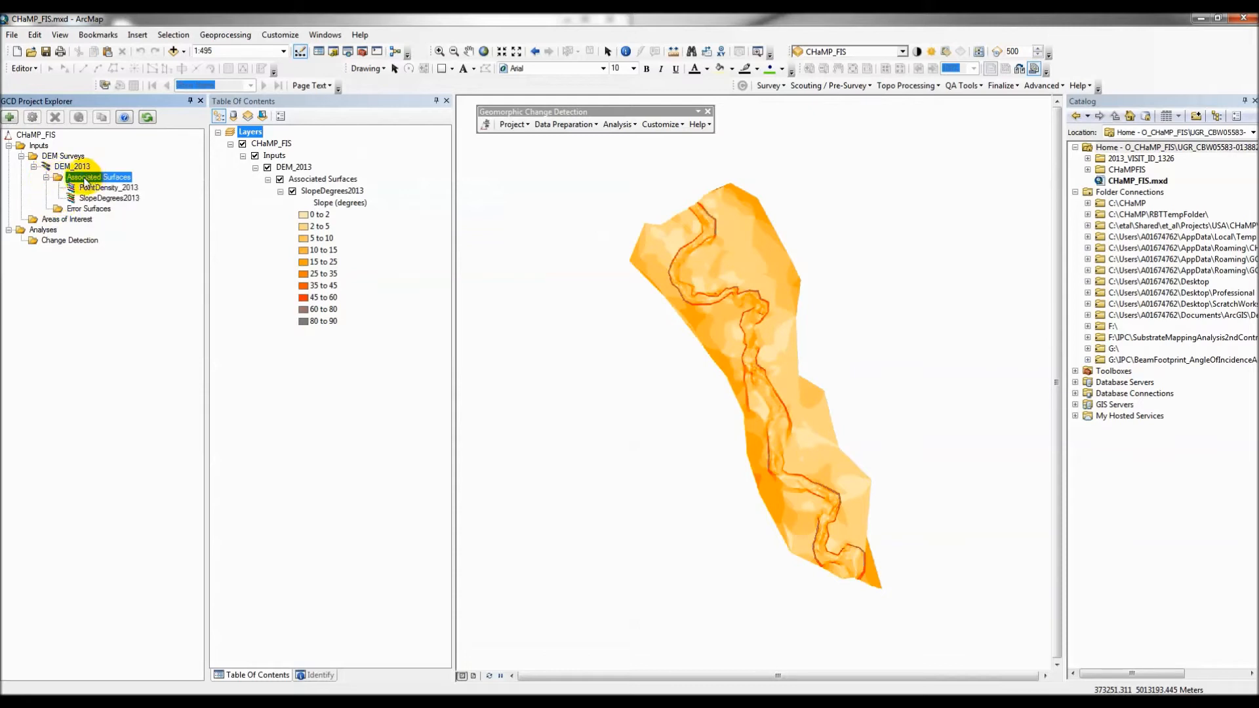
right_click(88, 178)
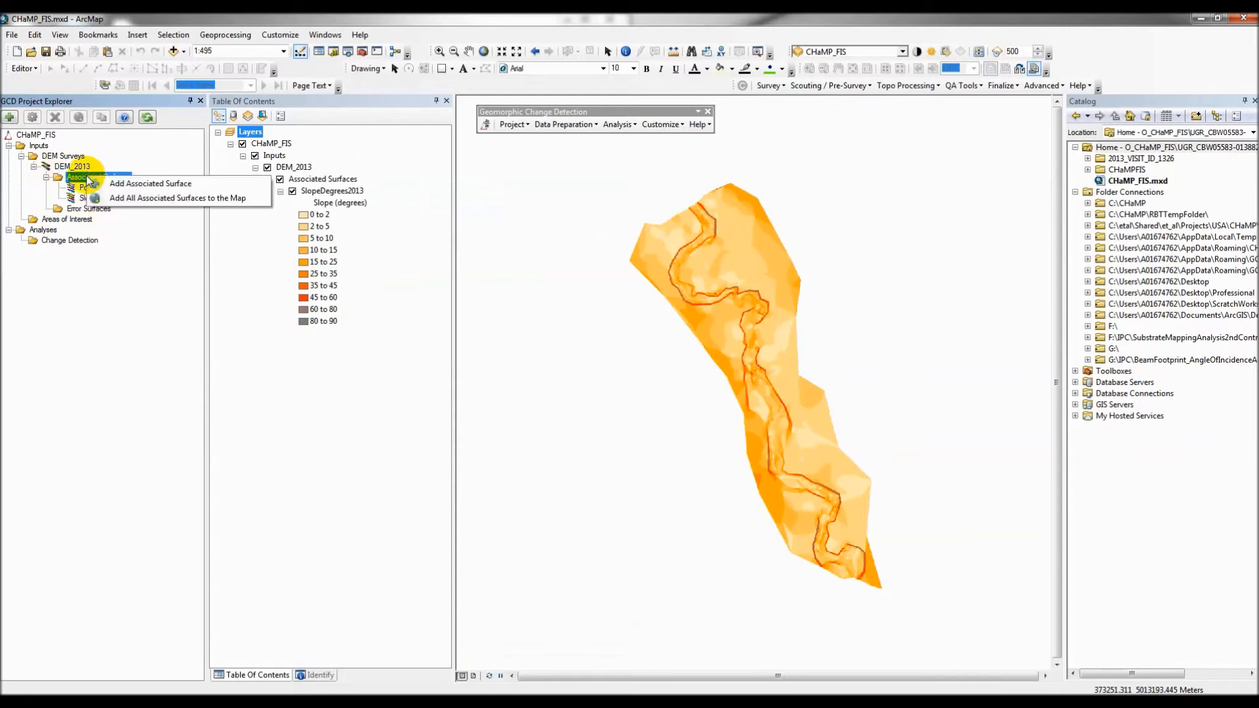
click(123, 185)
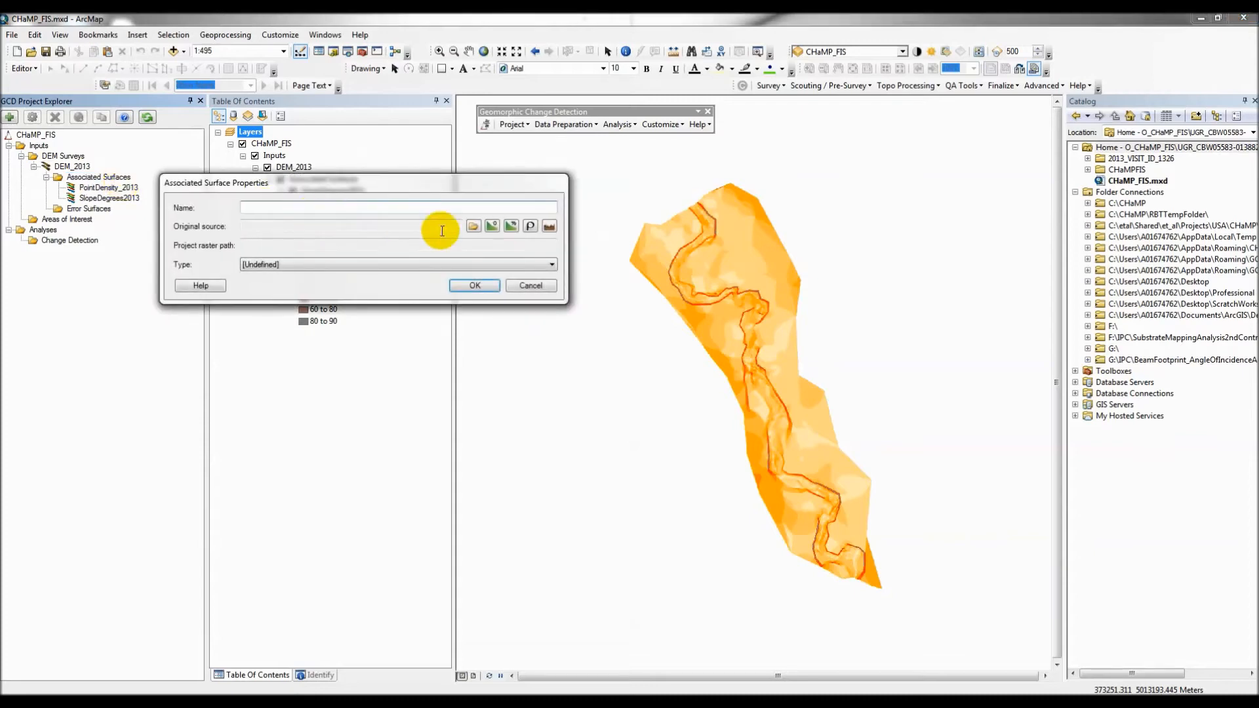
click(472, 226)
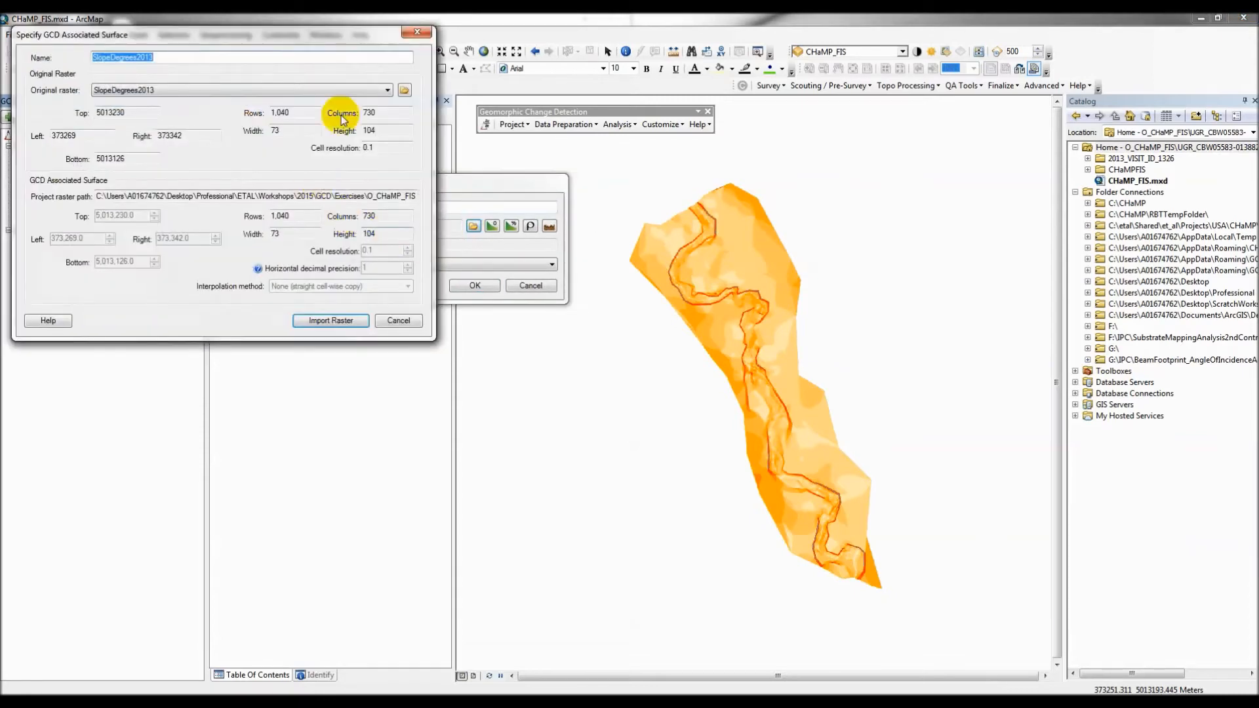
click(404, 92)
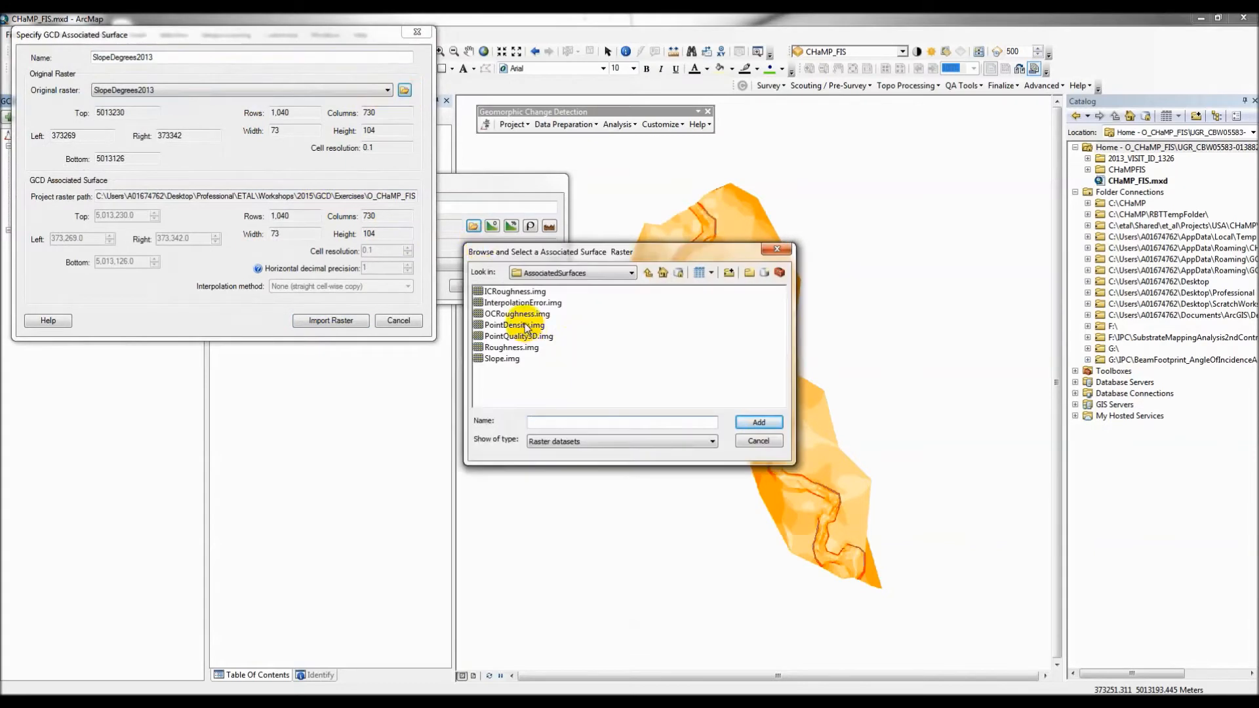
click(510, 304)
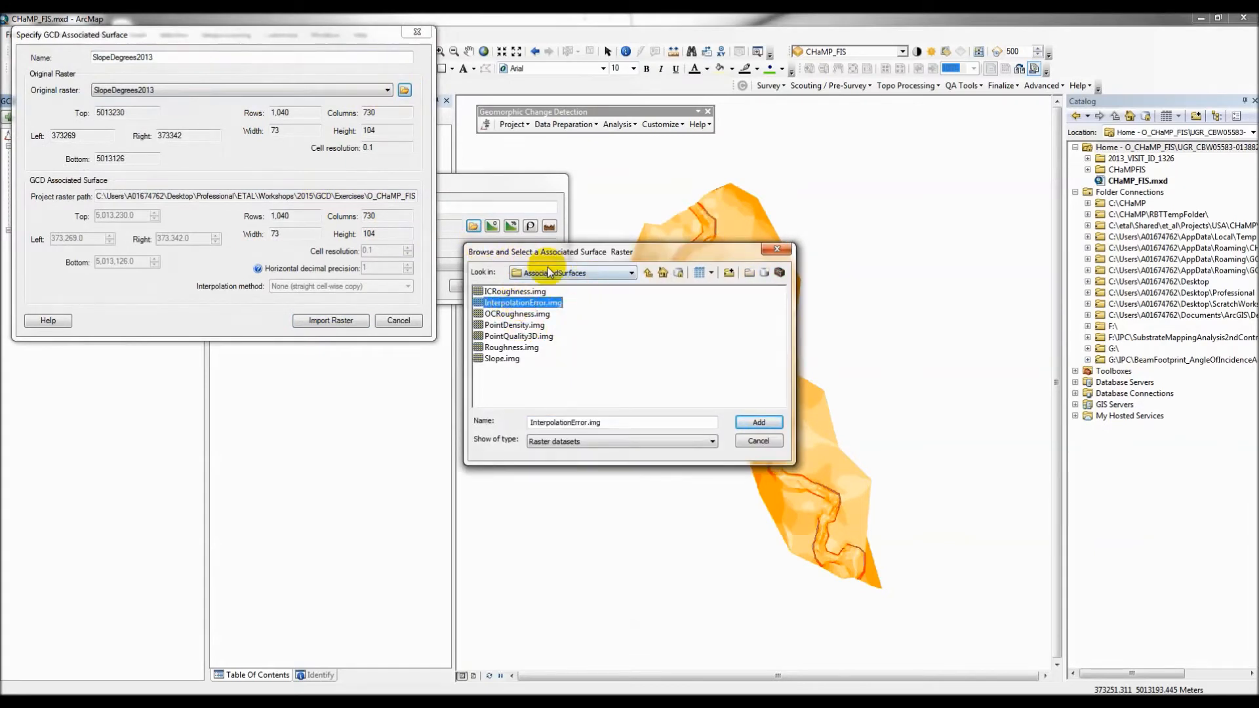
click(649, 274)
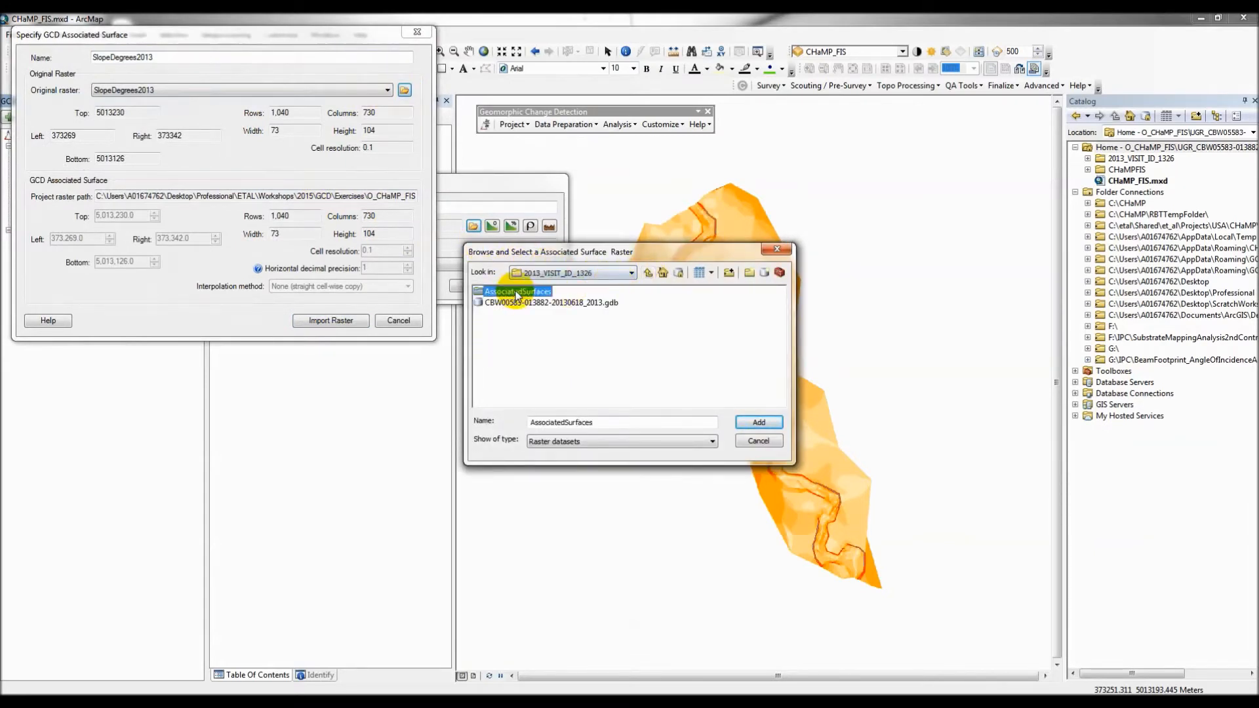
double_click(498, 291)
click(518, 303)
click(739, 422)
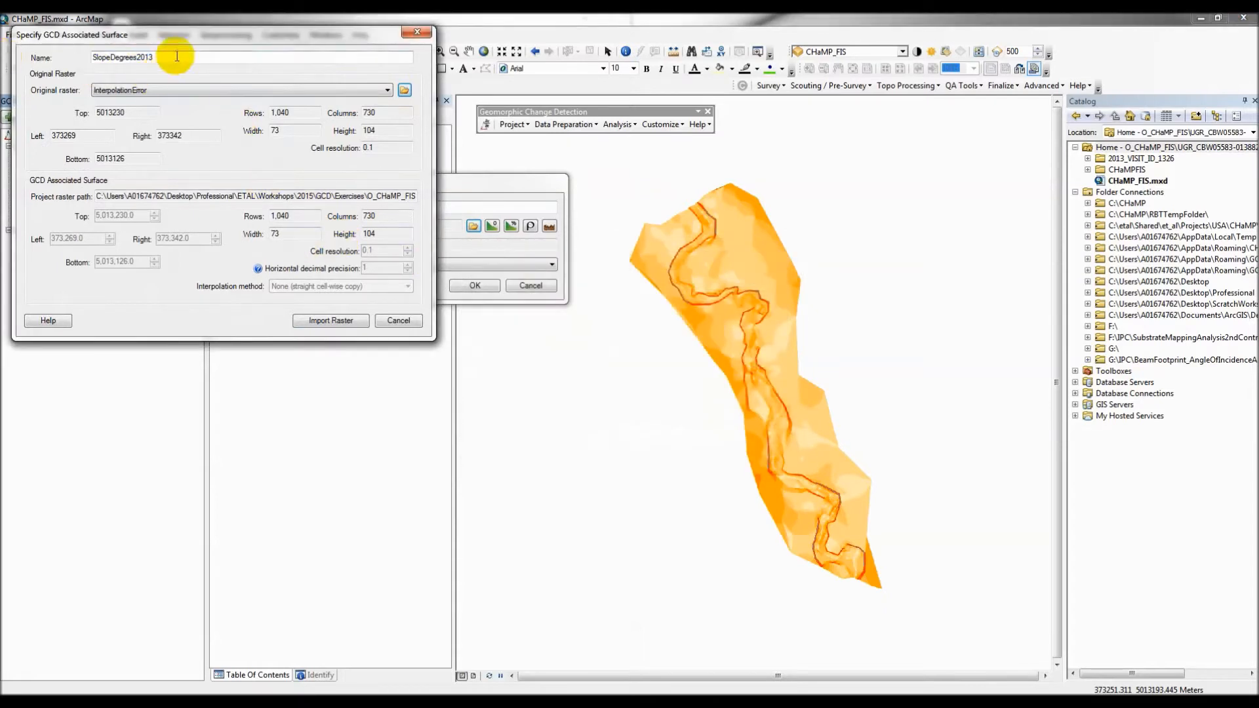
Import the raster under the name InterErr2013 and save the associated surface with the type Interpolation Error
drag(177, 56, 3, 65)
text(INt)
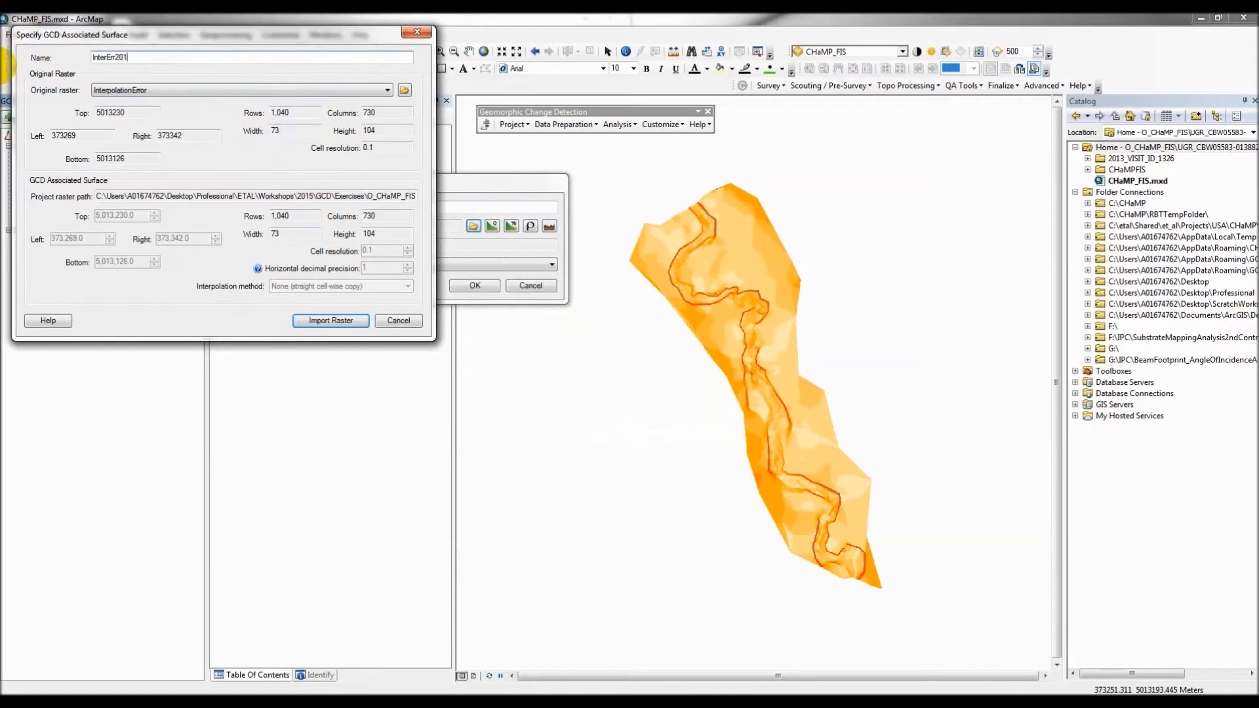
click(338, 320)
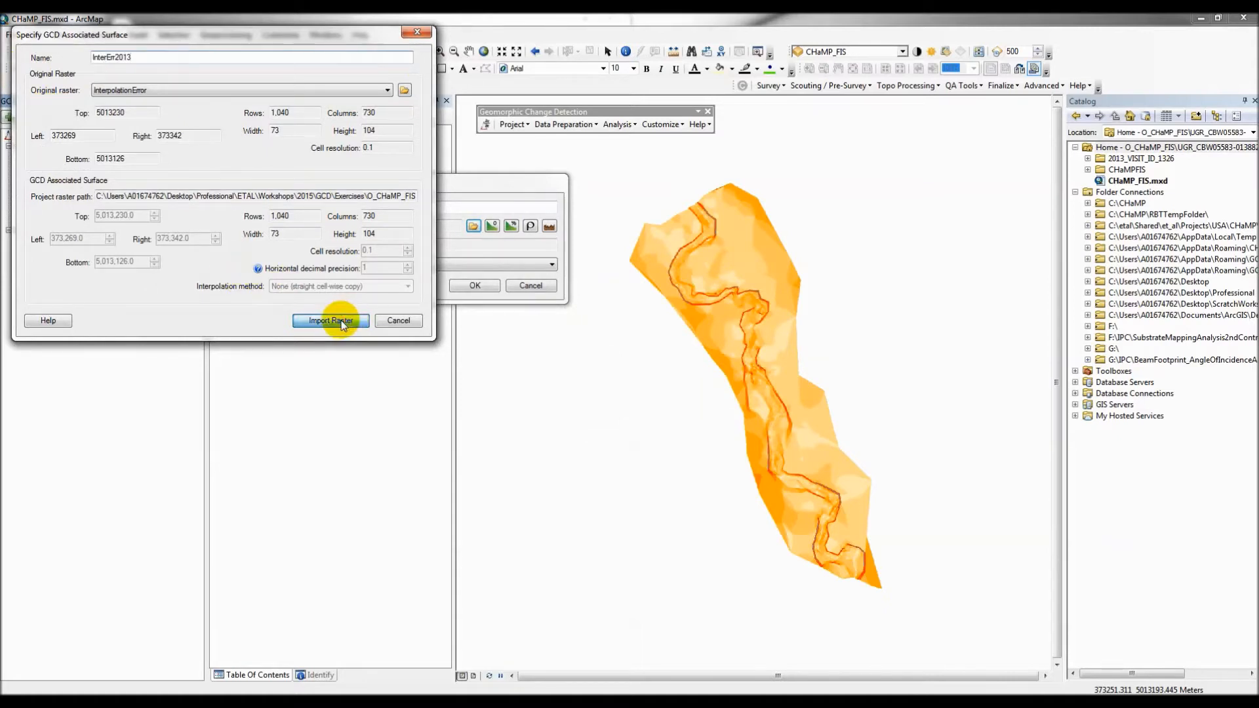
click(284, 264)
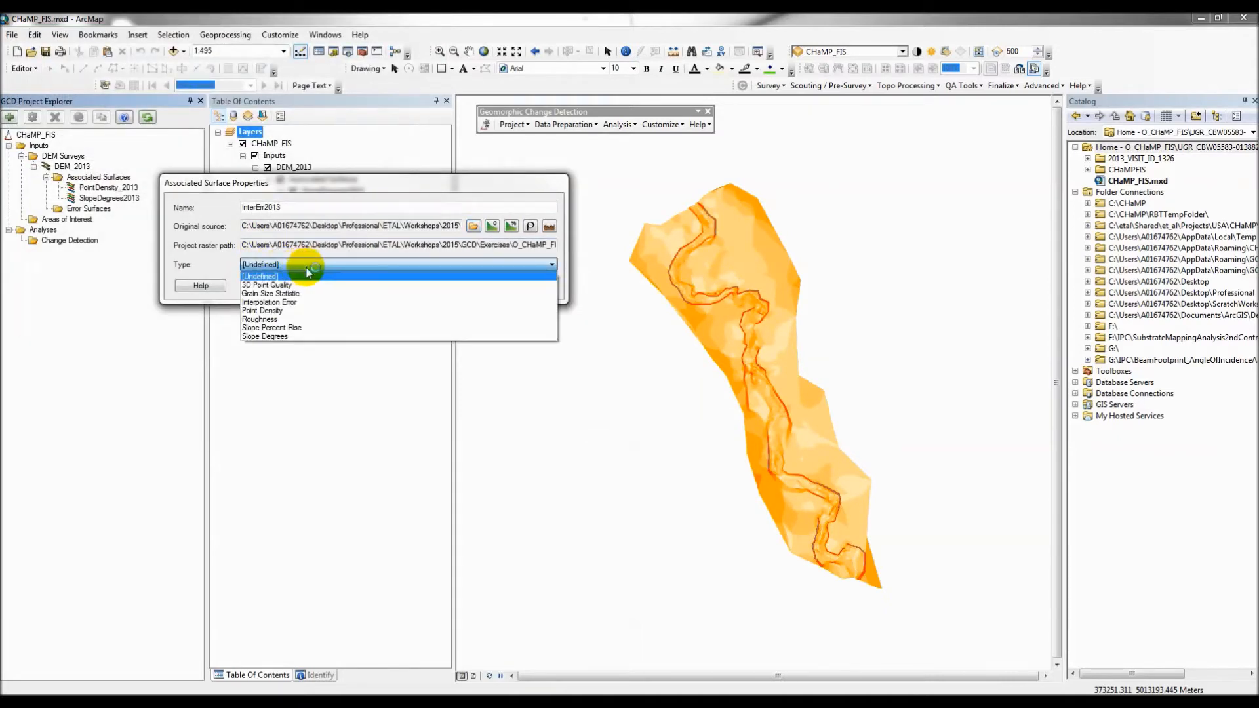
click(282, 301)
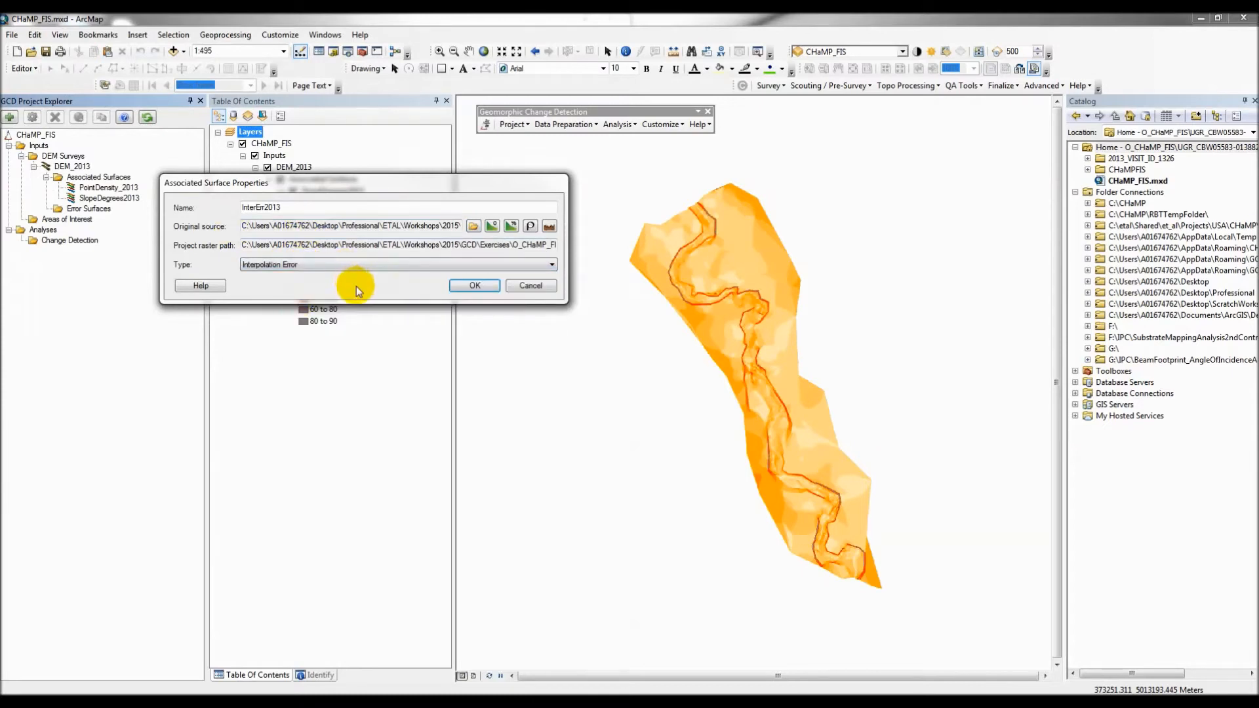
click(464, 286)
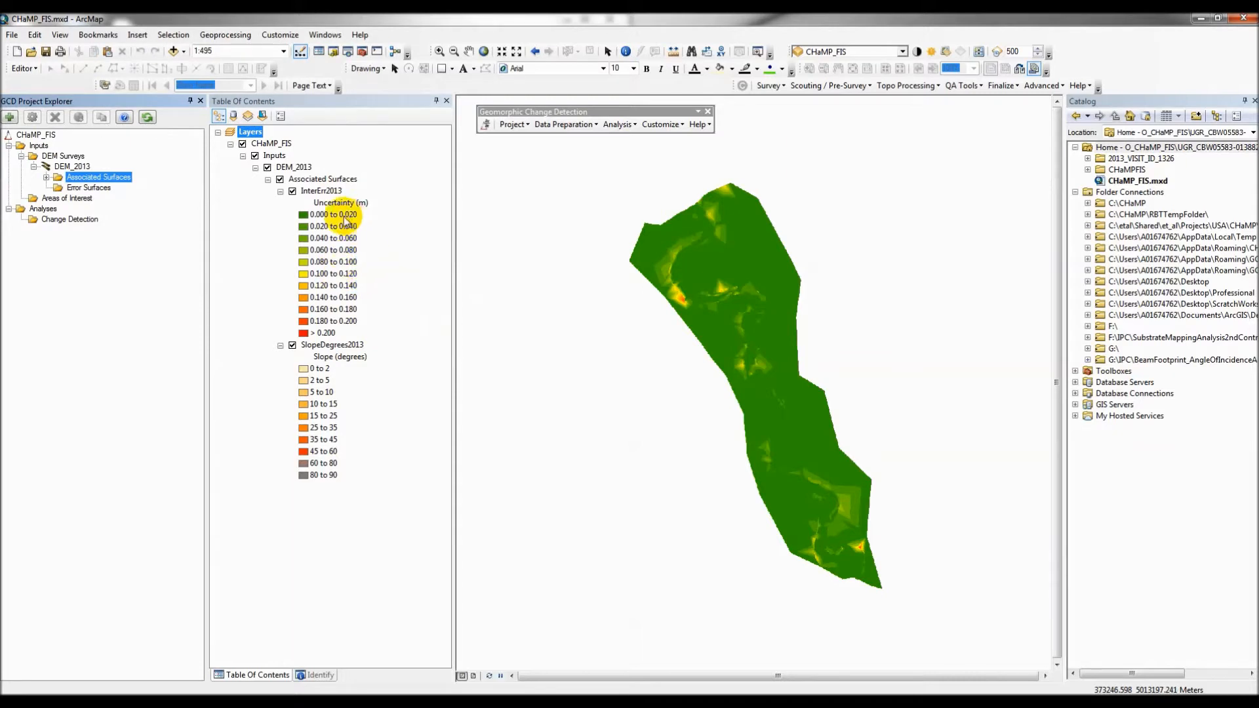
Start another associated surface for DEM_2013, choosing PointQuality3D.img from the AssociatedSurfaces folder as its original raster
click(46, 177)
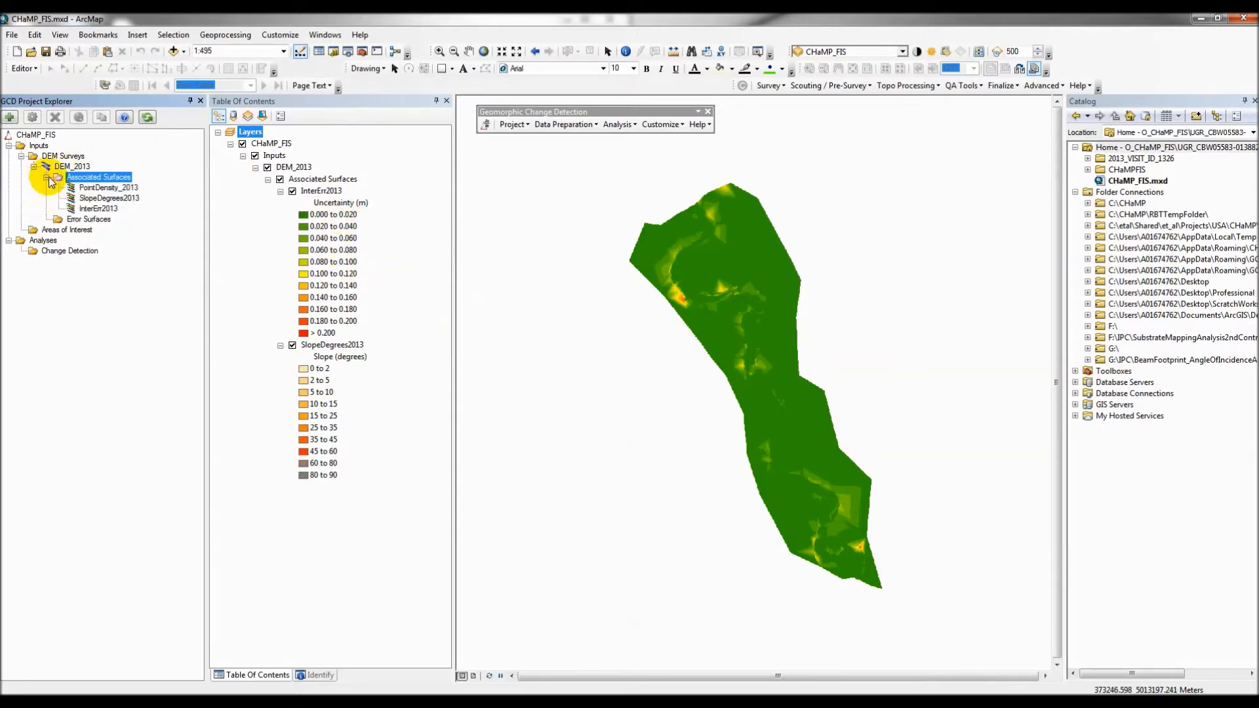
right_click(86, 182)
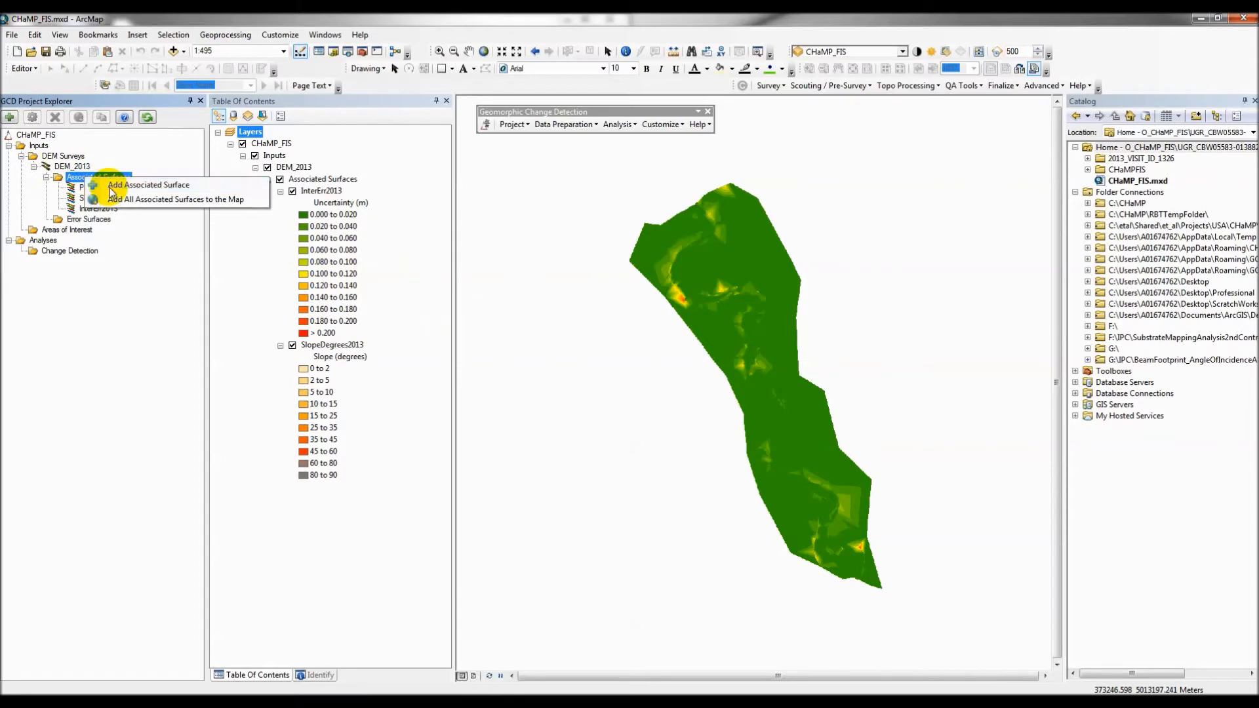
click(144, 185)
click(341, 96)
click(437, 124)
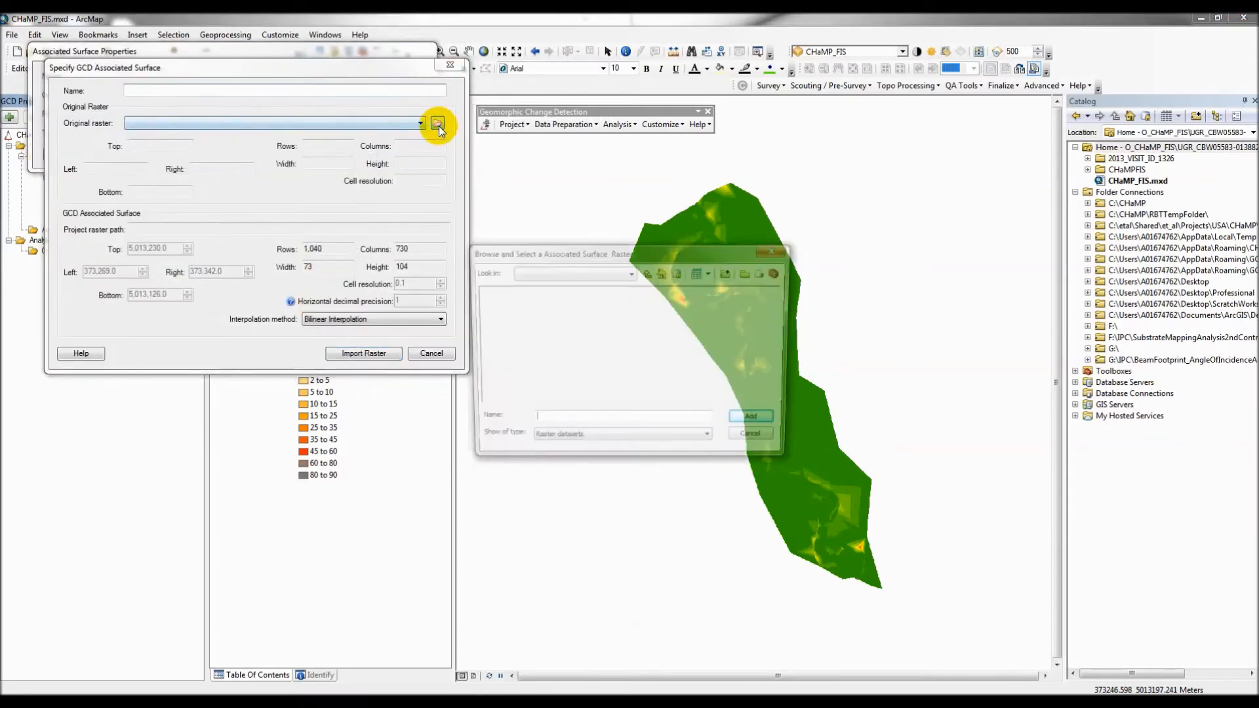
click(520, 337)
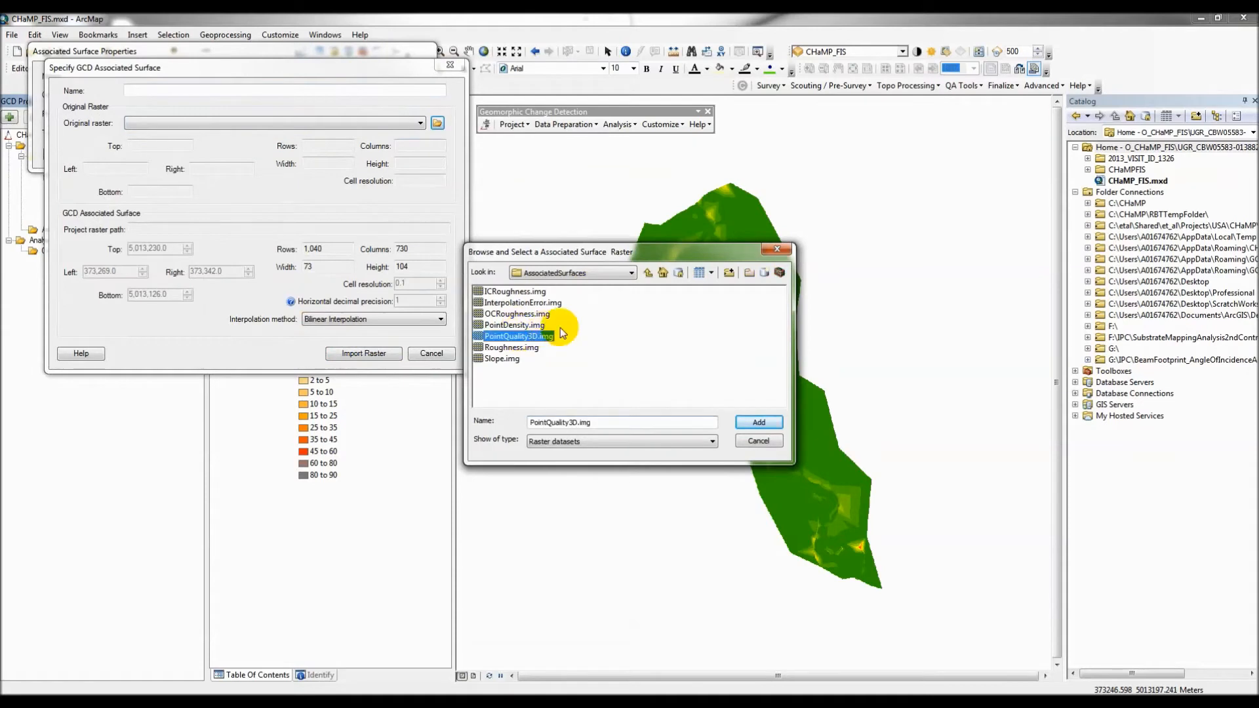
click(757, 421)
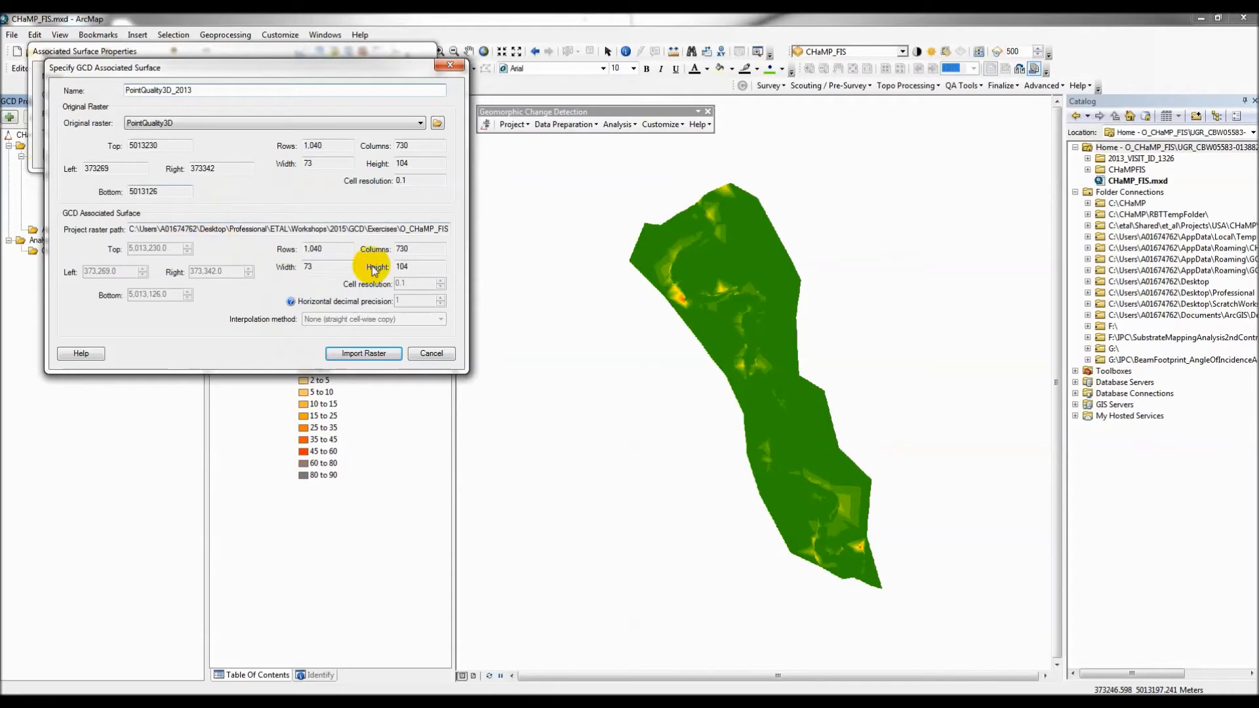
Import the raster under the name PointQuality3D_2013 and save the associated surface with the type 3D Point Quality
click(357, 355)
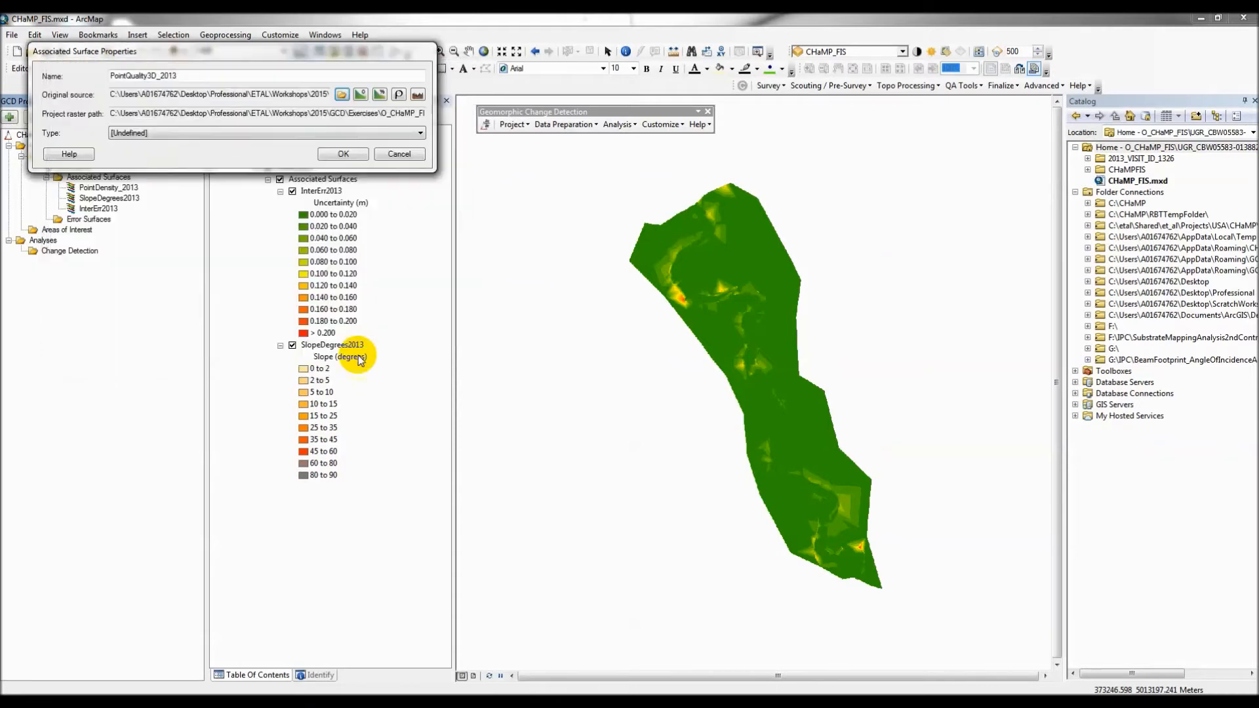
click(188, 132)
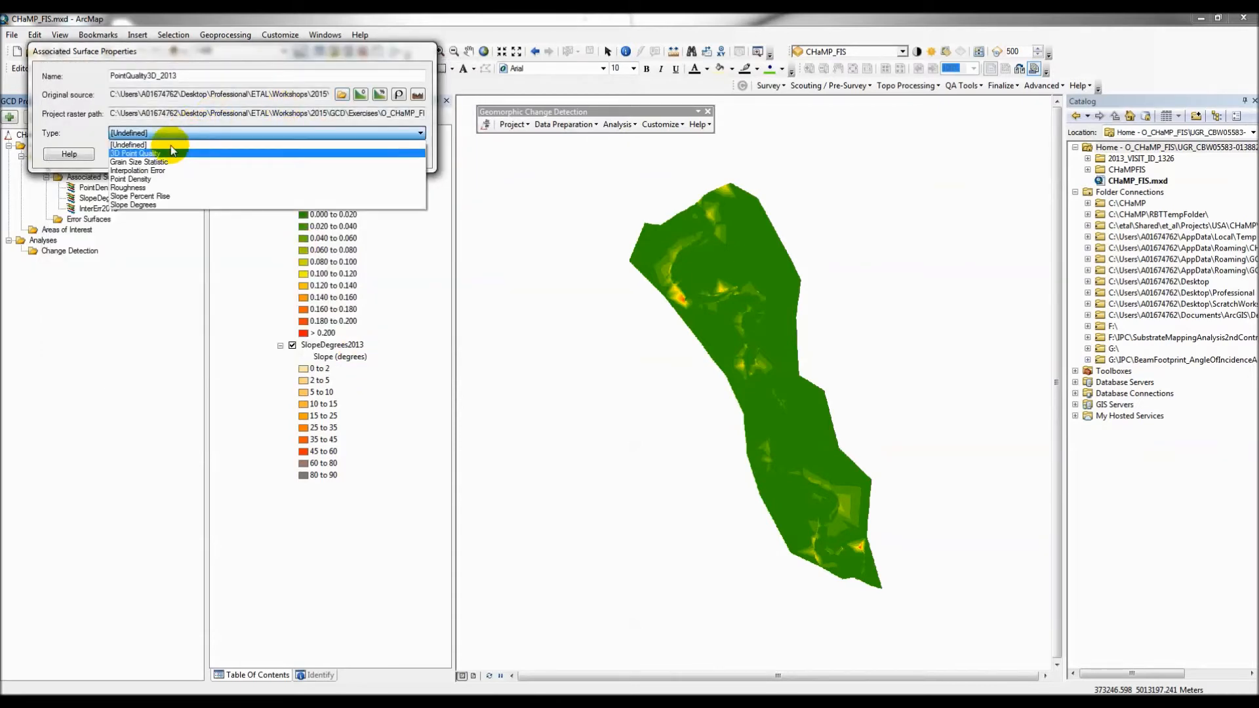
click(57, 107)
click(182, 133)
click(178, 153)
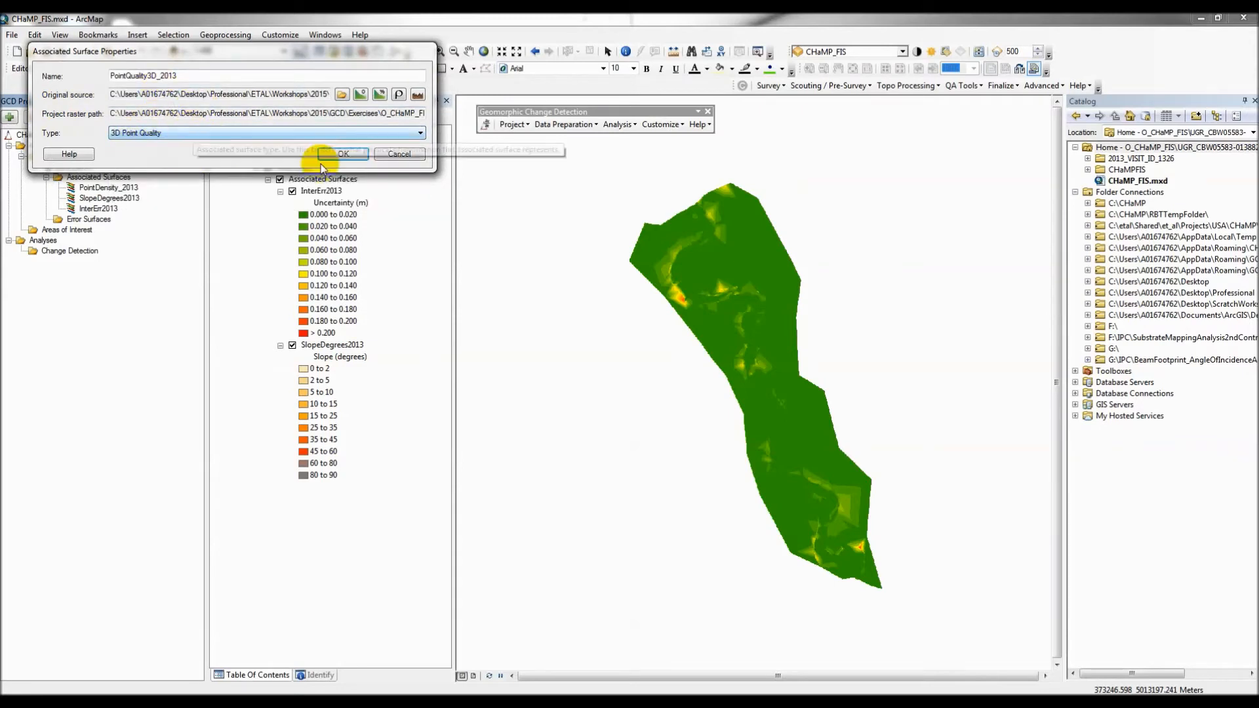
click(342, 155)
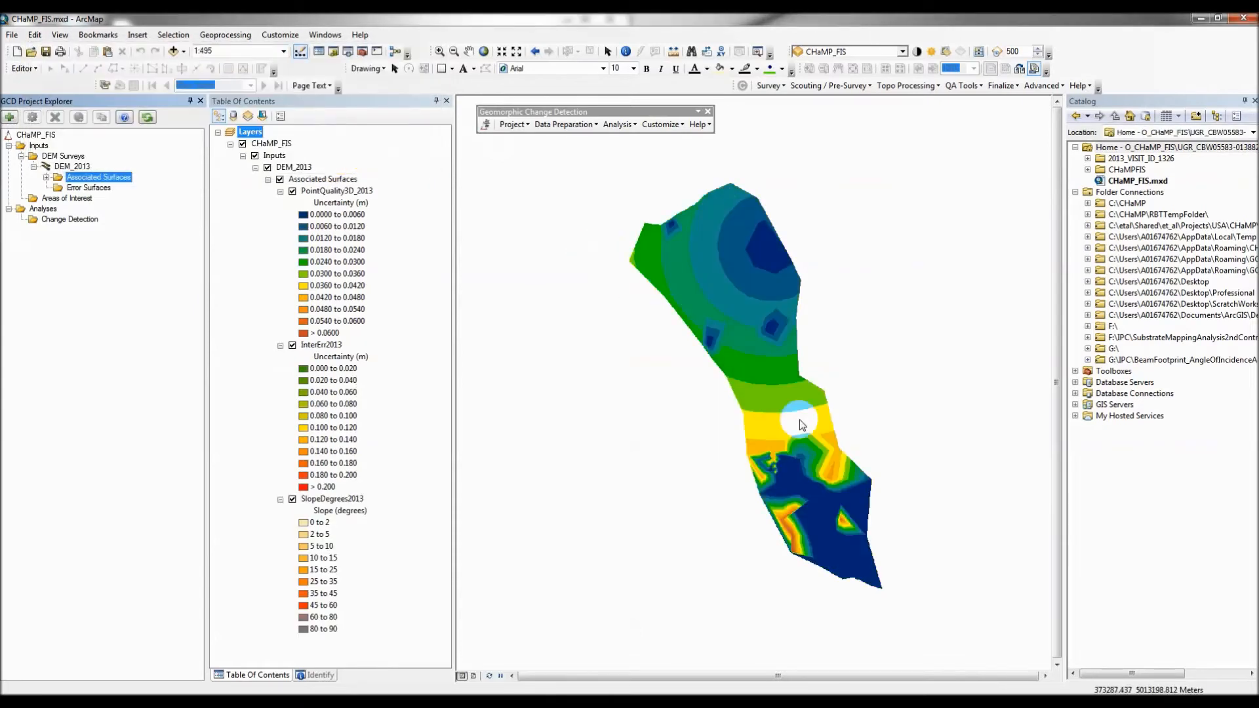
Start a further associated surface for DEM_2013, choosing Roughness.img from the AssociatedSurfaces folder as its original raster
click(46, 177)
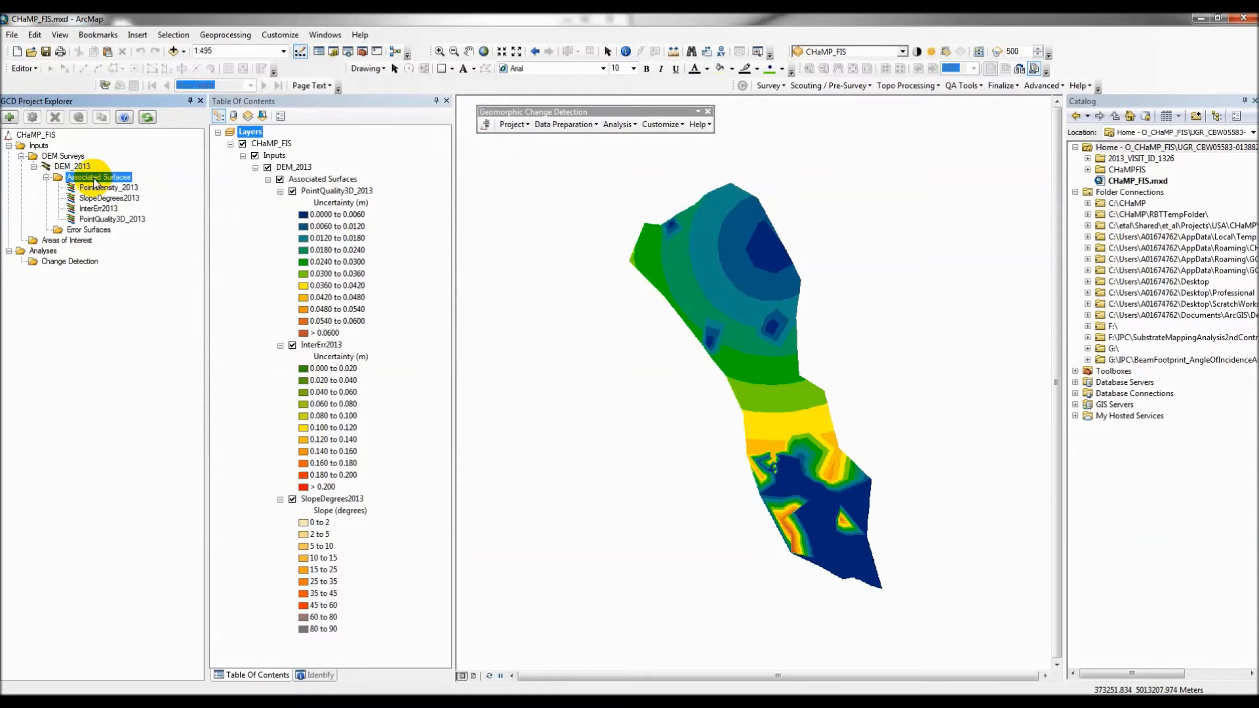
right_click(94, 180)
click(156, 187)
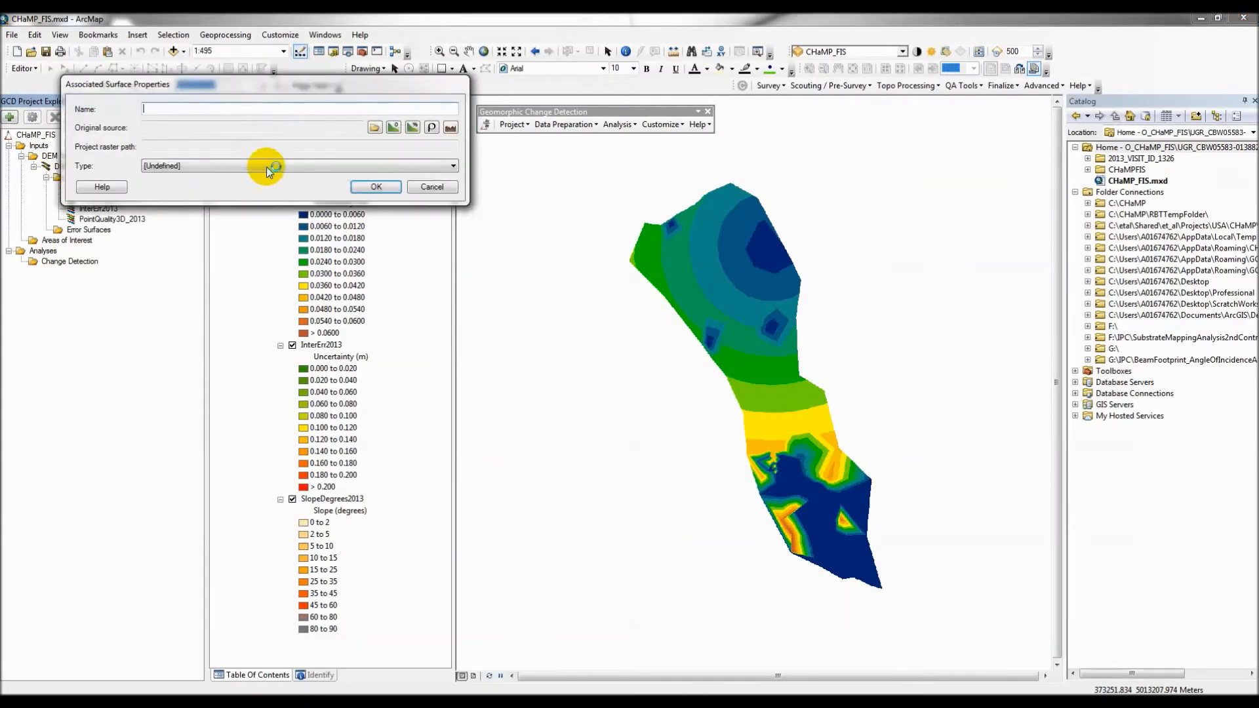
click(367, 124)
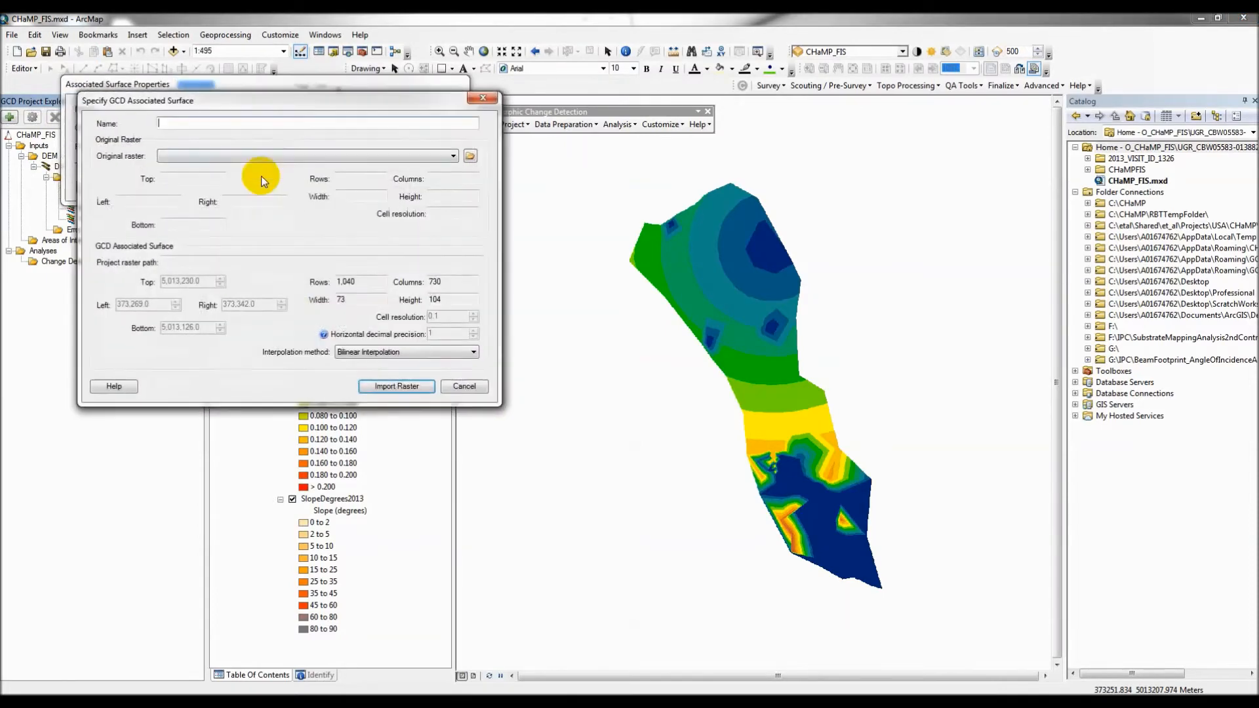
click(470, 155)
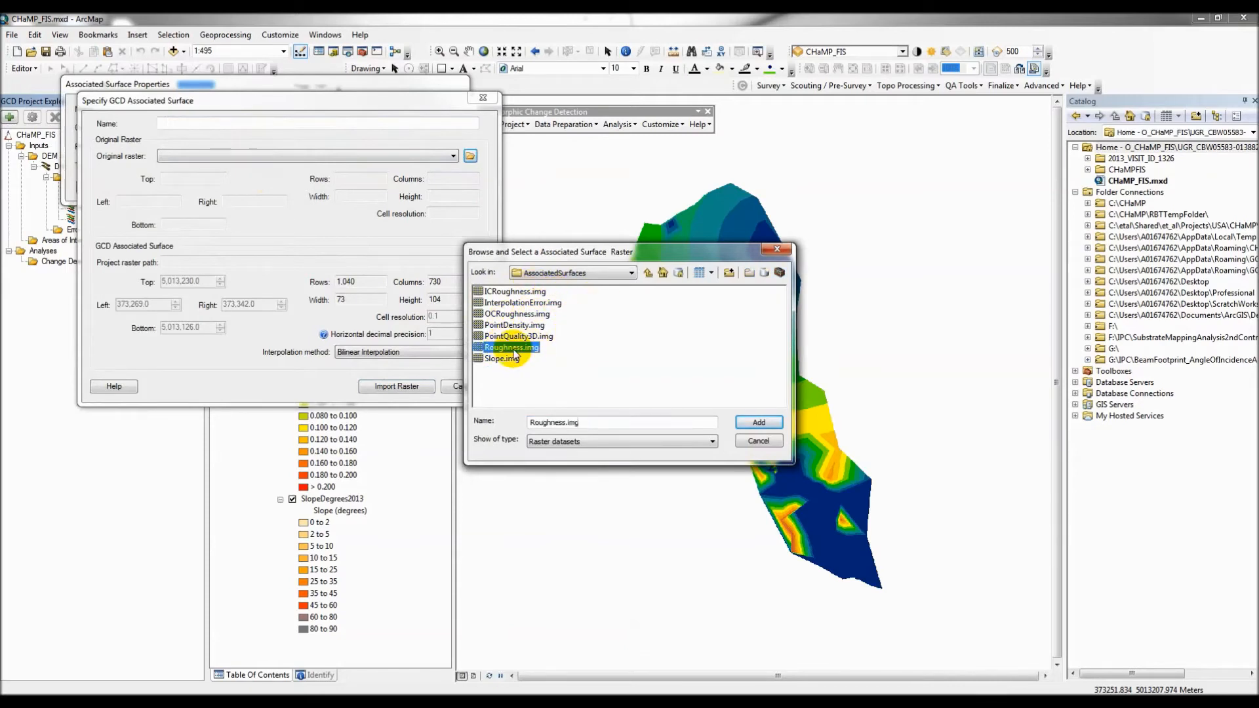
click(758, 421)
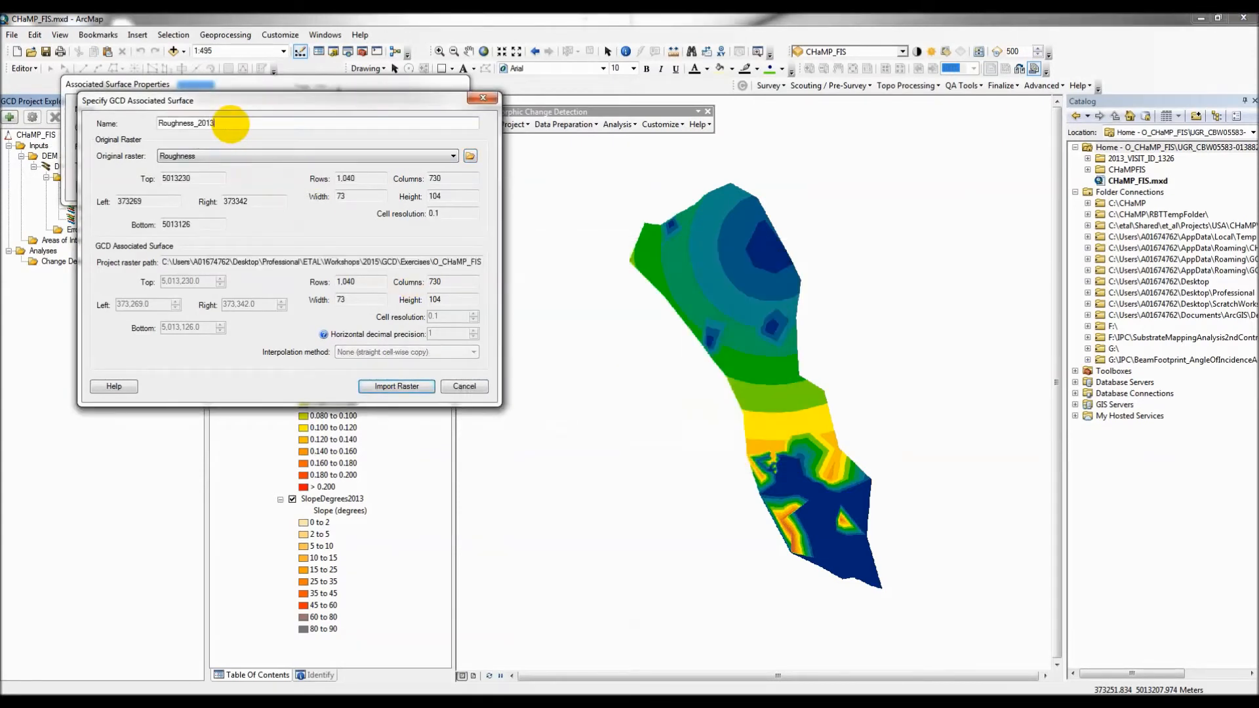
Import the raster under the name Roughness_2013 and save the associated surface with the type Roughness
click(396, 386)
click(218, 164)
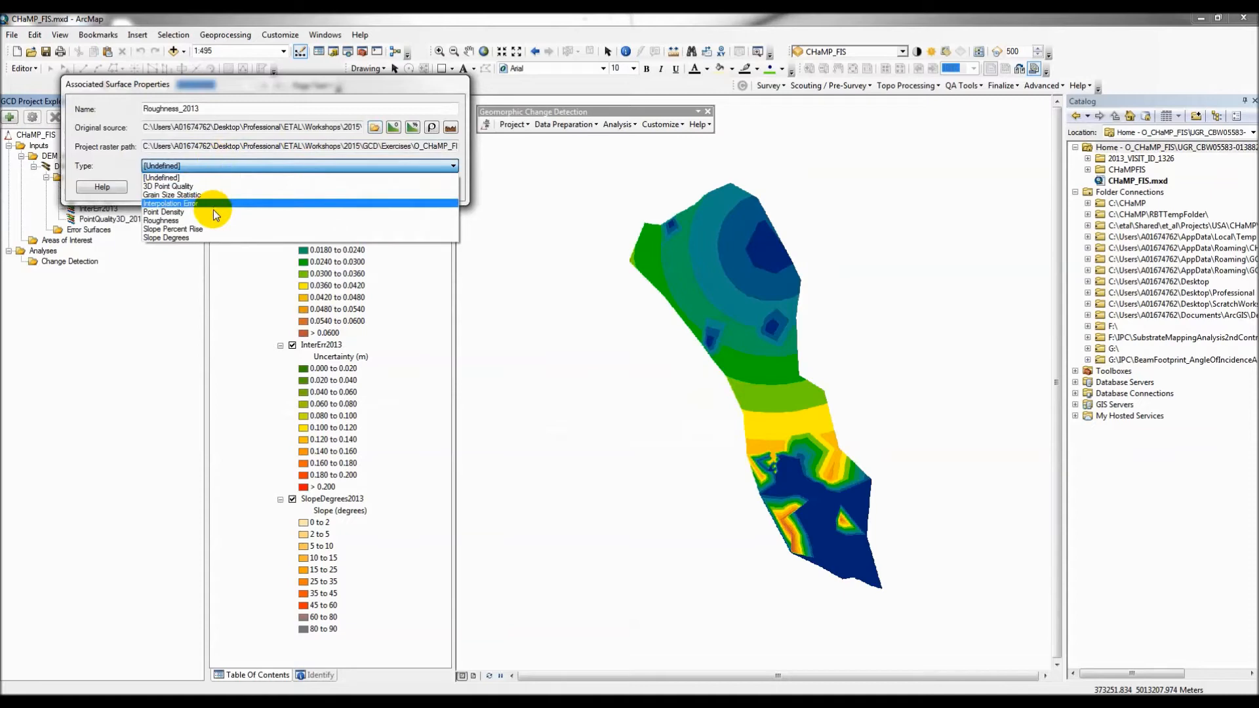
click(211, 218)
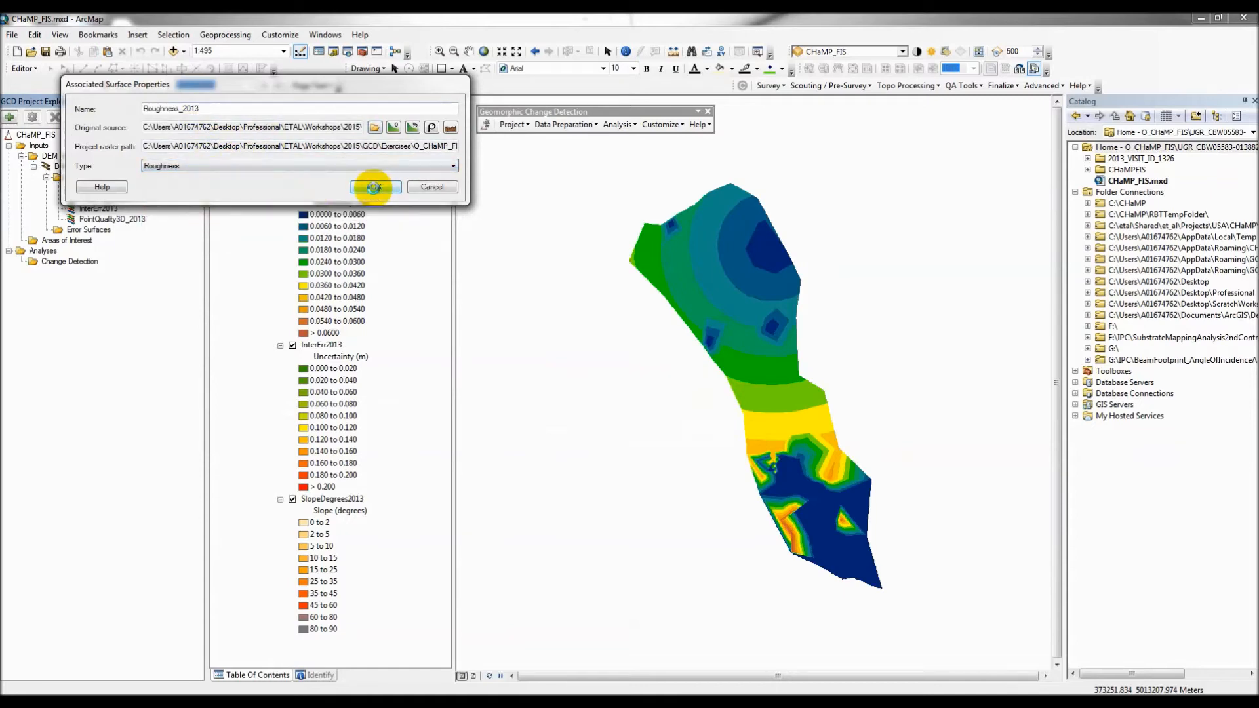
click(376, 189)
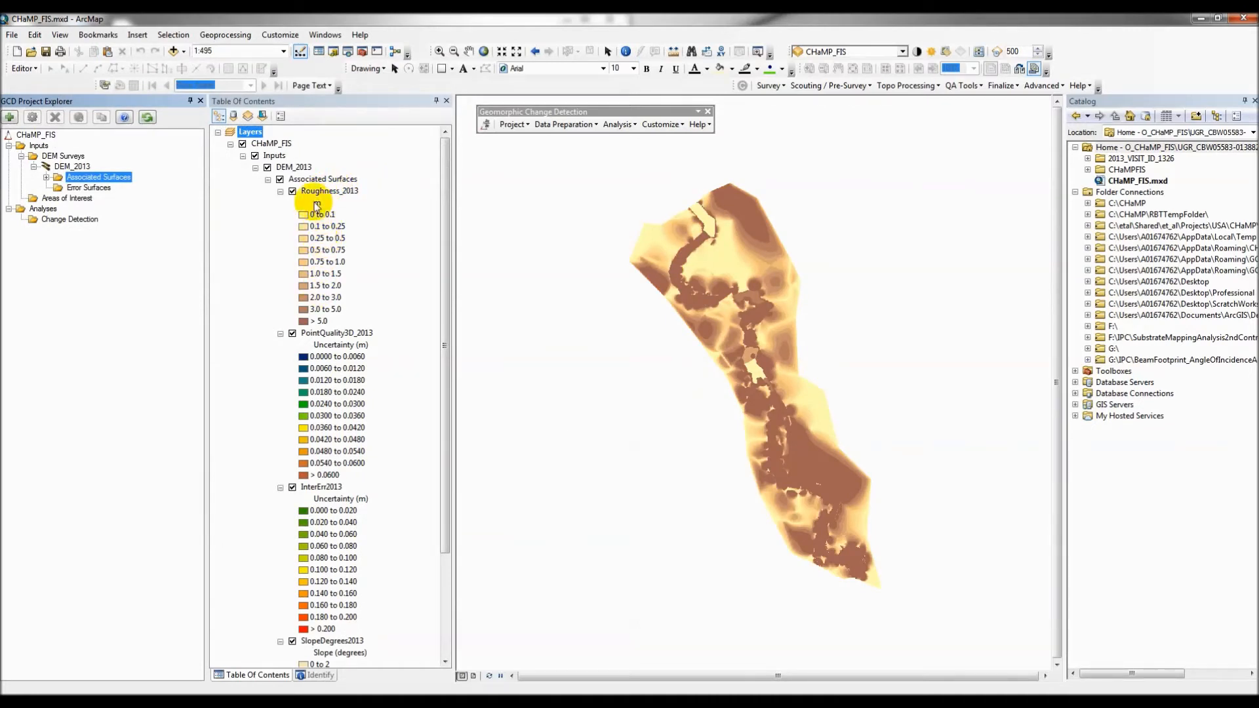
Edit the properties of the Roughness_2013 associated surface and change its type to Grain Size Statistic
double_click(78, 178)
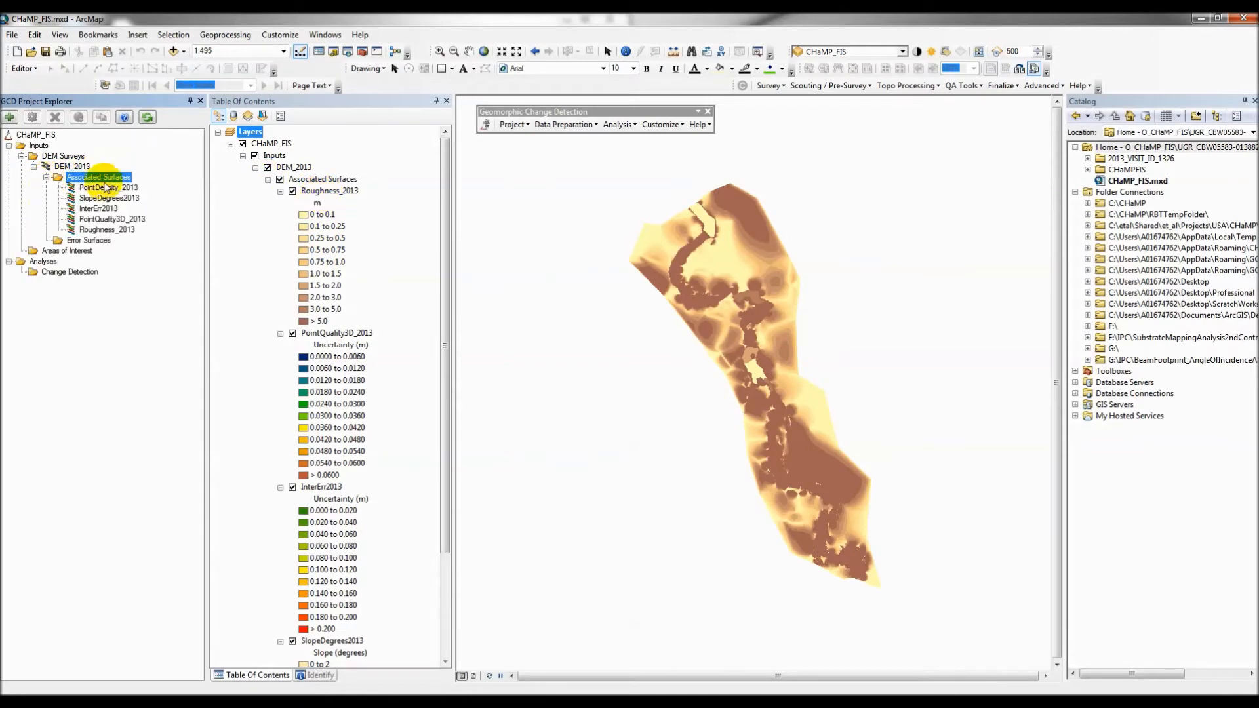
right_click(98, 231)
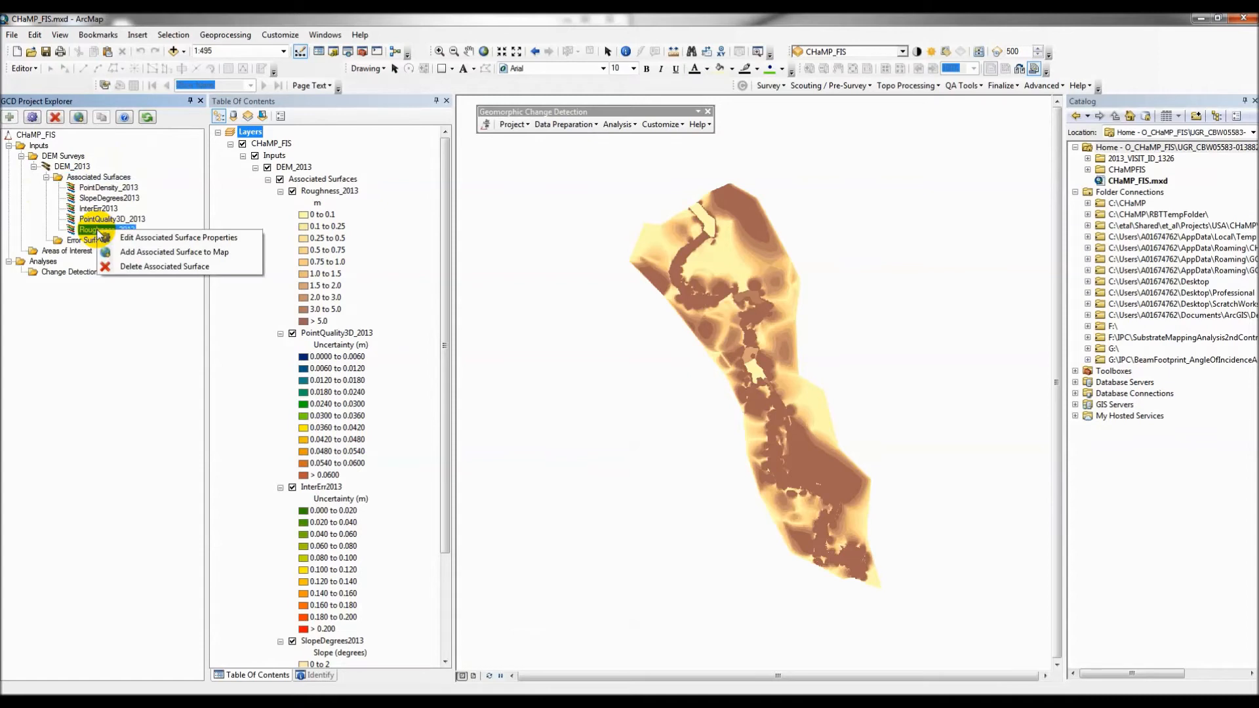
click(150, 242)
click(255, 198)
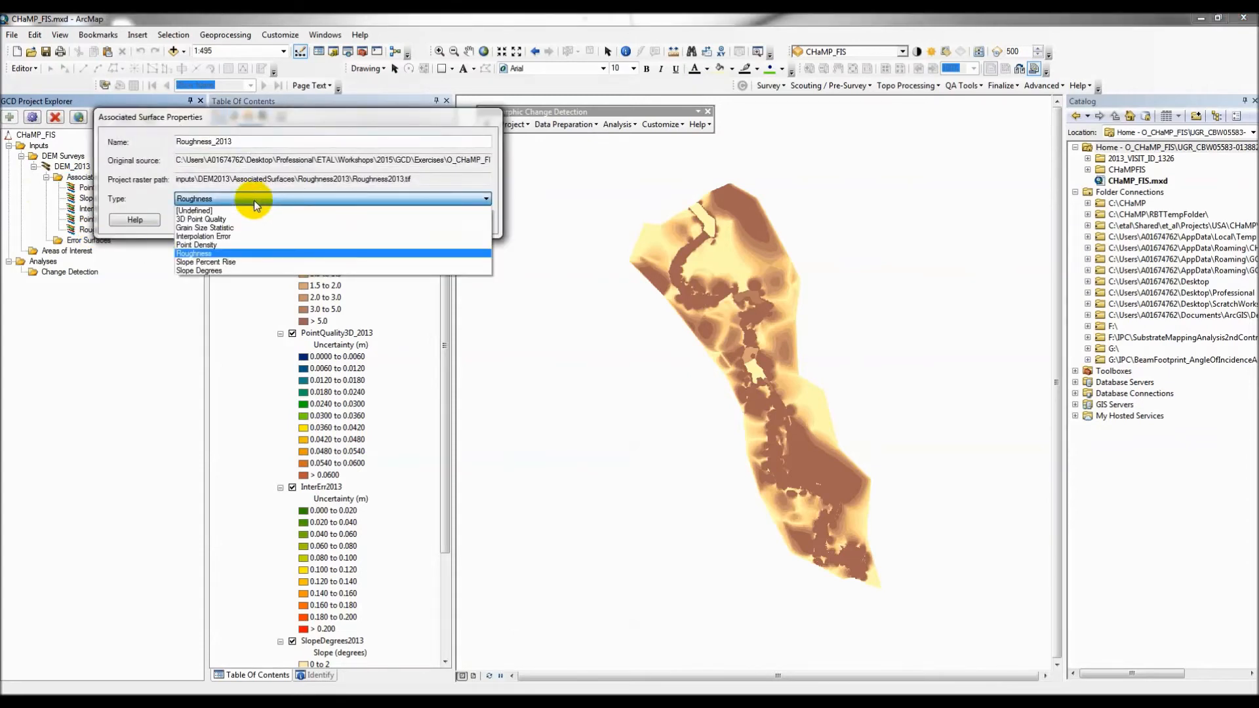
click(244, 227)
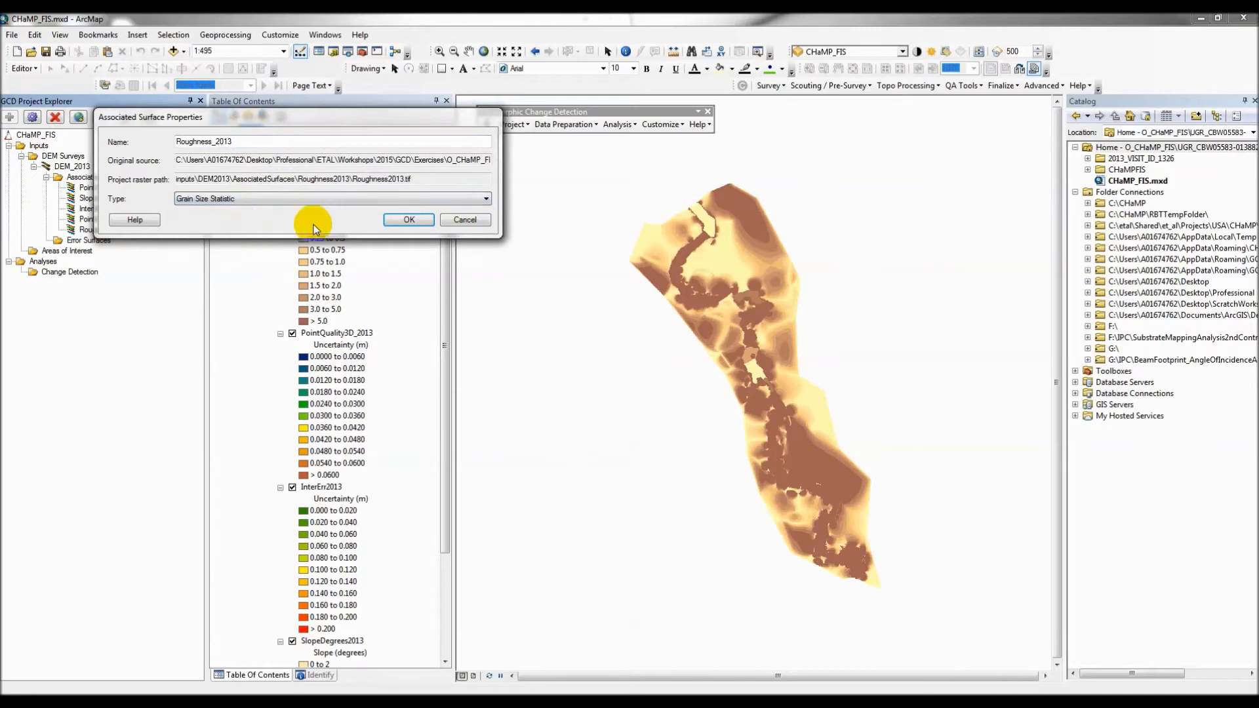
click(406, 219)
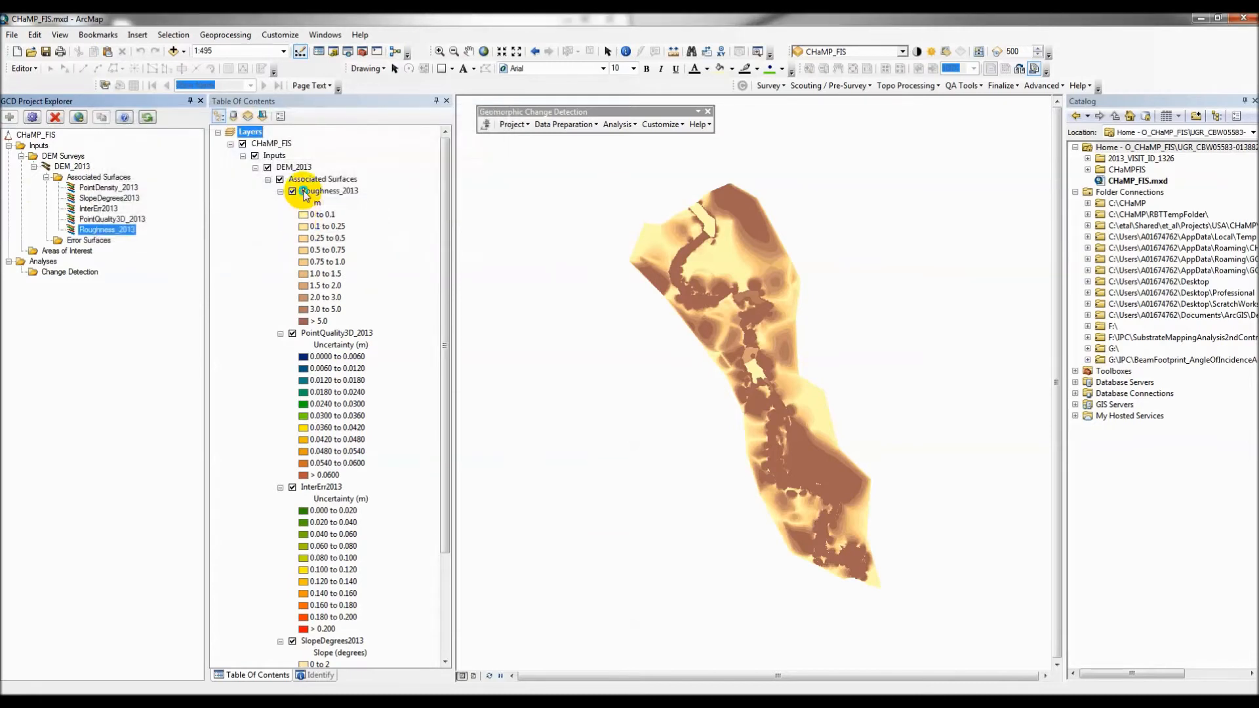
Remove the Roughness_2013 layer from the map and add it again from the project to refresh its symbology
right_click(305, 191)
click(362, 211)
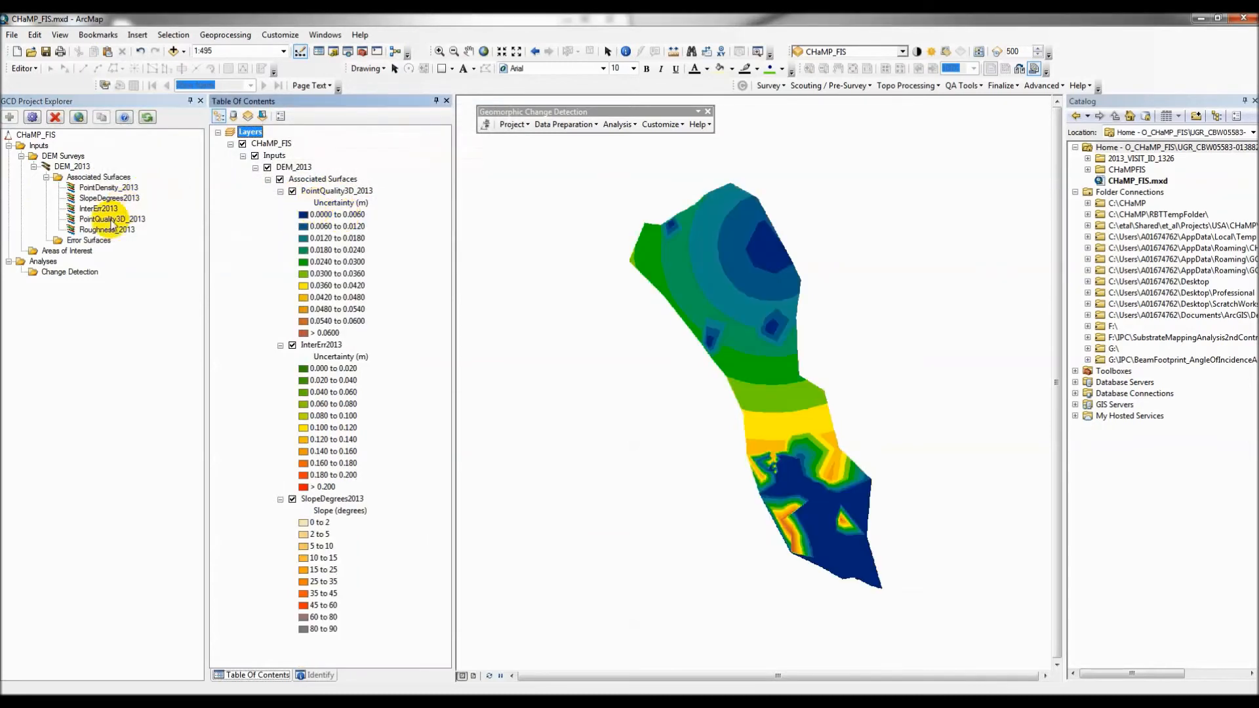
right_click(93, 231)
click(140, 250)
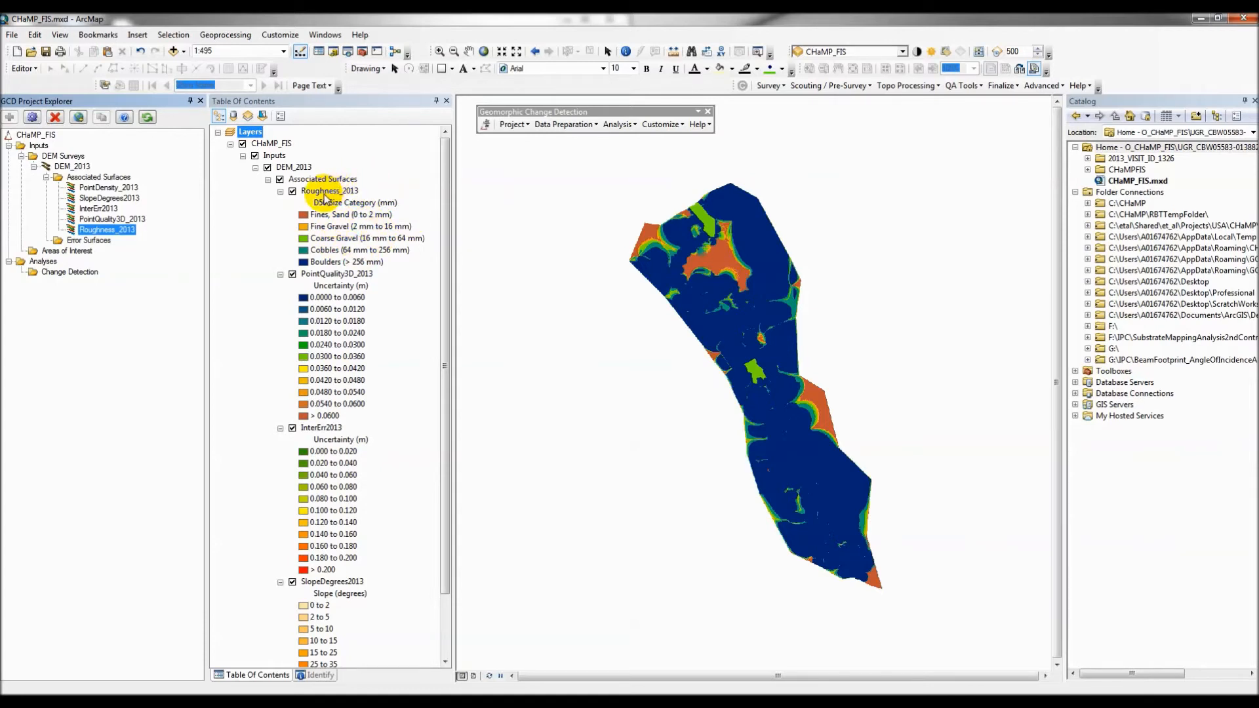
Remove the Roughness_2013 layer from the map and set the associated surface's type back to Roughness
right_click(316, 192)
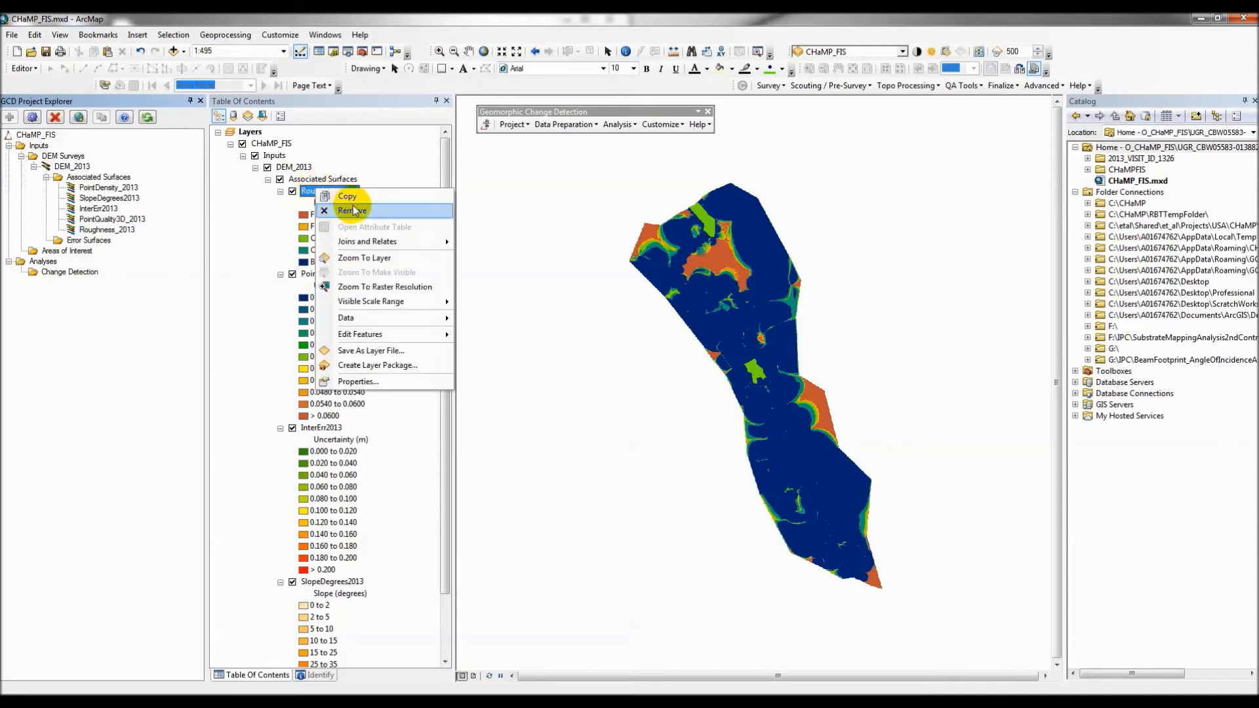
click(337, 210)
right_click(105, 229)
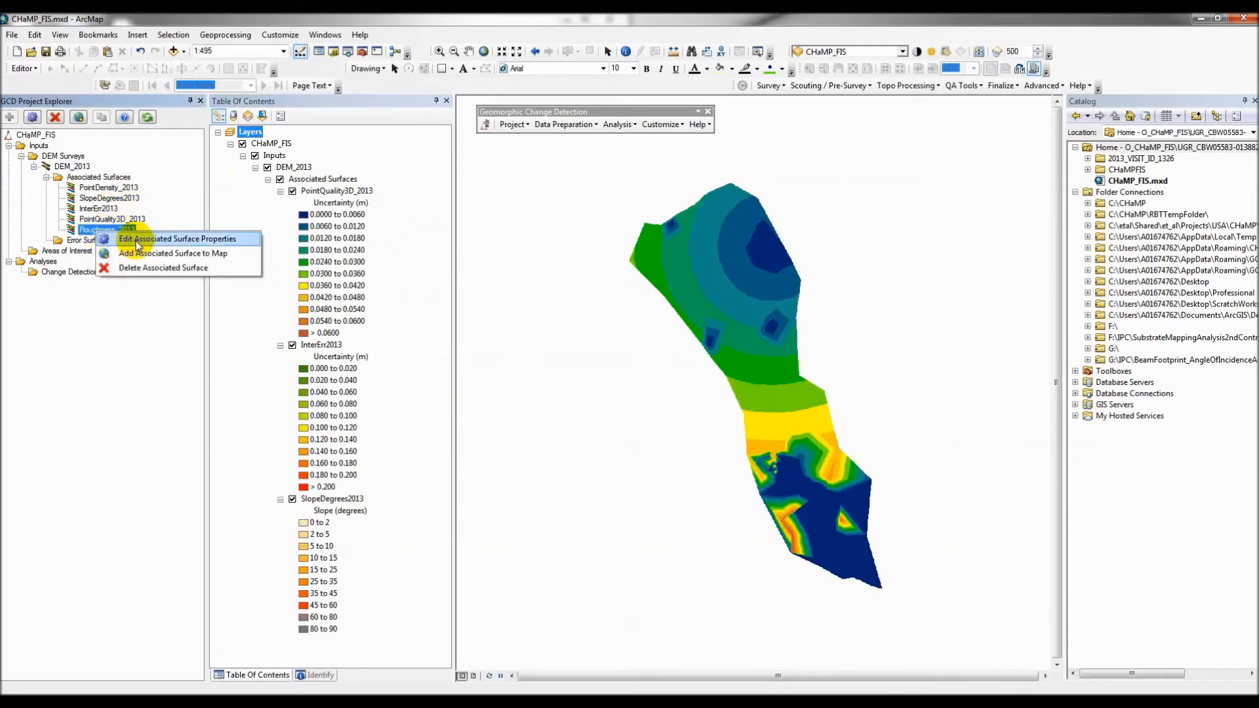
click(138, 240)
click(242, 214)
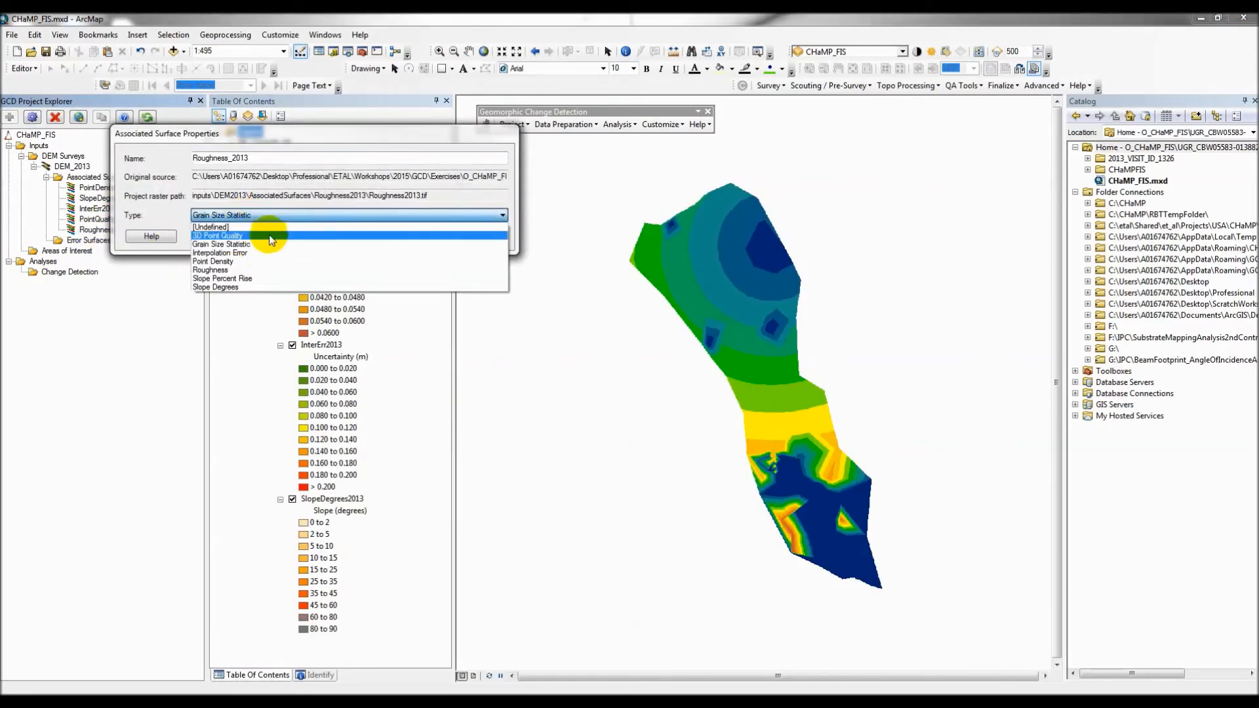
click(246, 269)
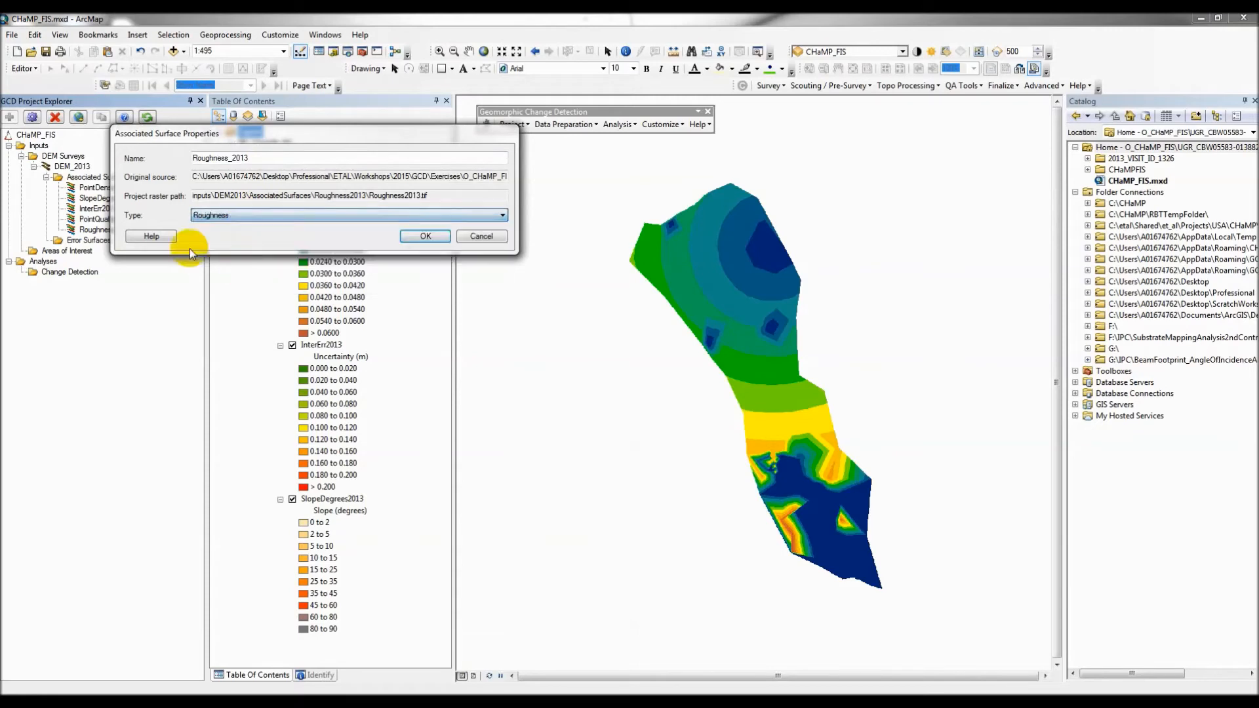
click(413, 240)
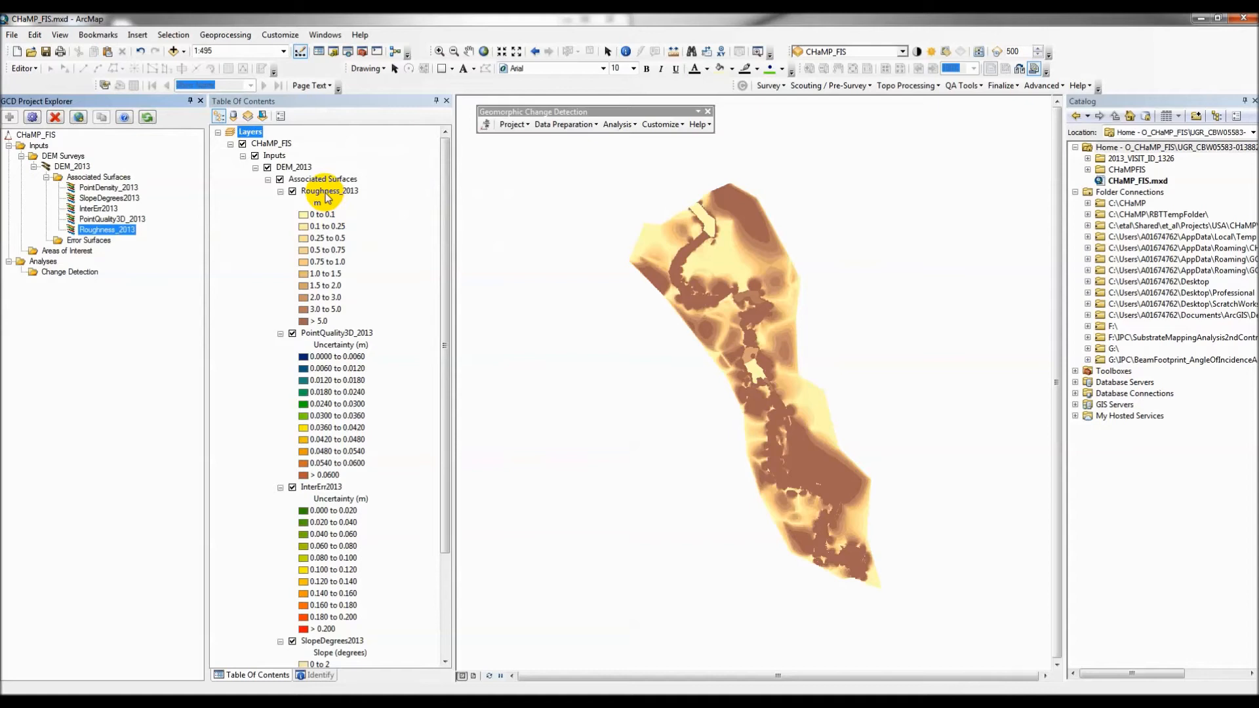
Collapse the legends of the Roughness_2013, PointQuality3D_2013 and InterErr2013 layers
click(280, 192)
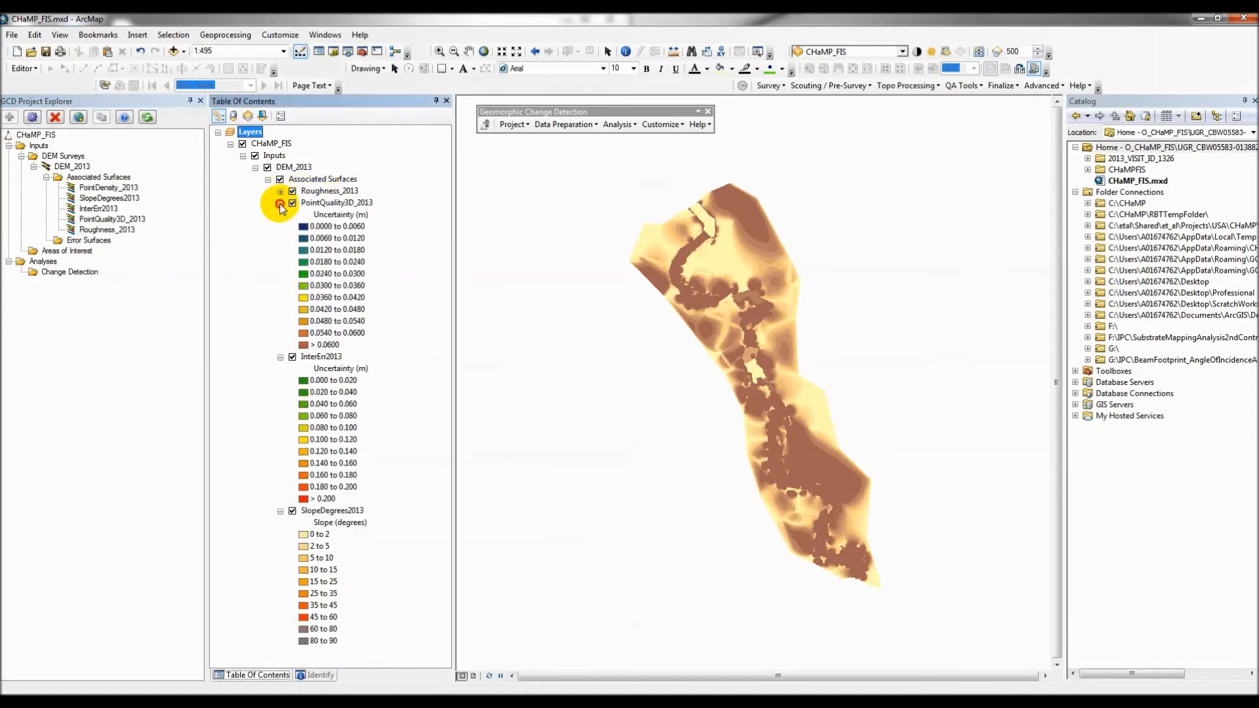
click(280, 203)
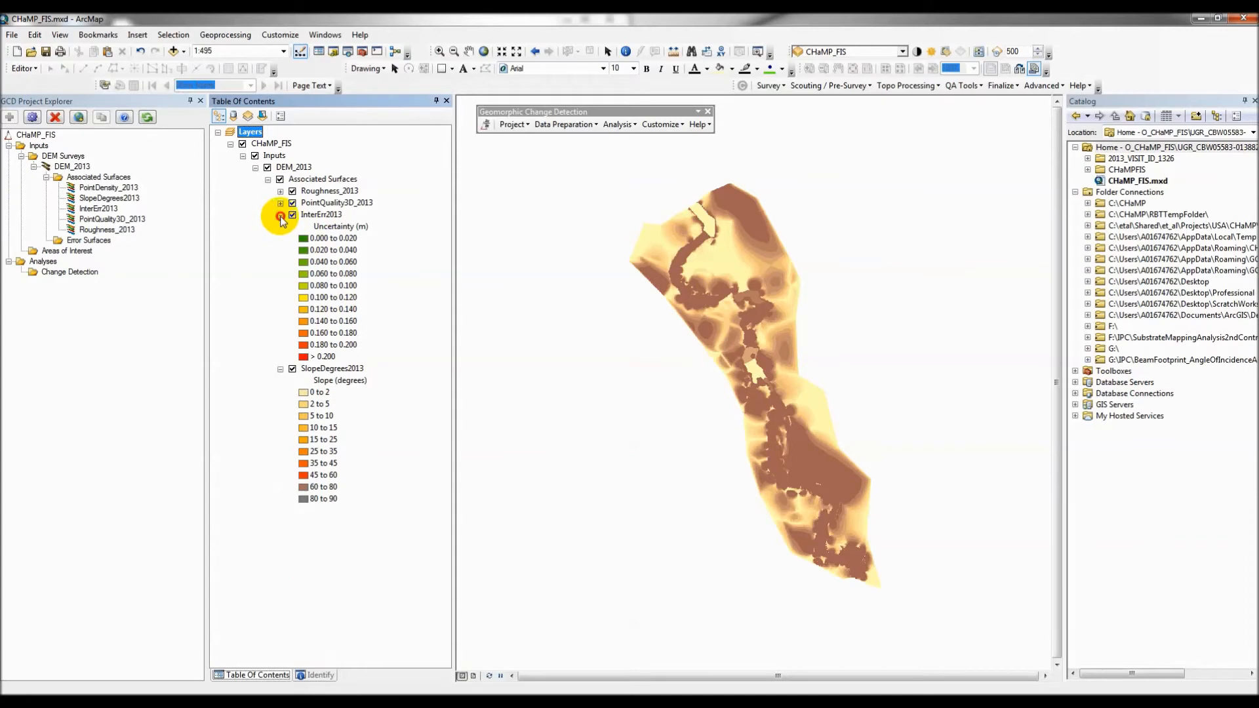
click(280, 215)
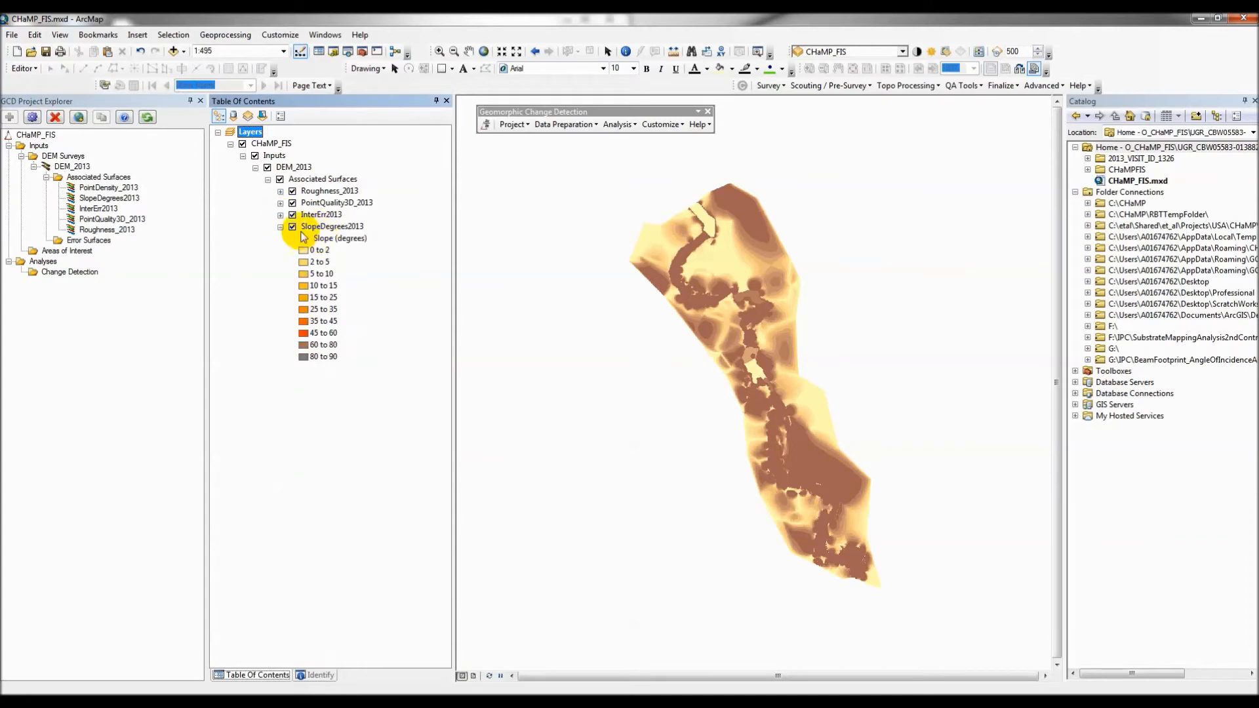
Add PointDensity_2013 to the map, place it below SlopeDegrees2013 in the layer order, and collapse the SlopeDegrees2013 legend
right_click(86, 192)
click(154, 214)
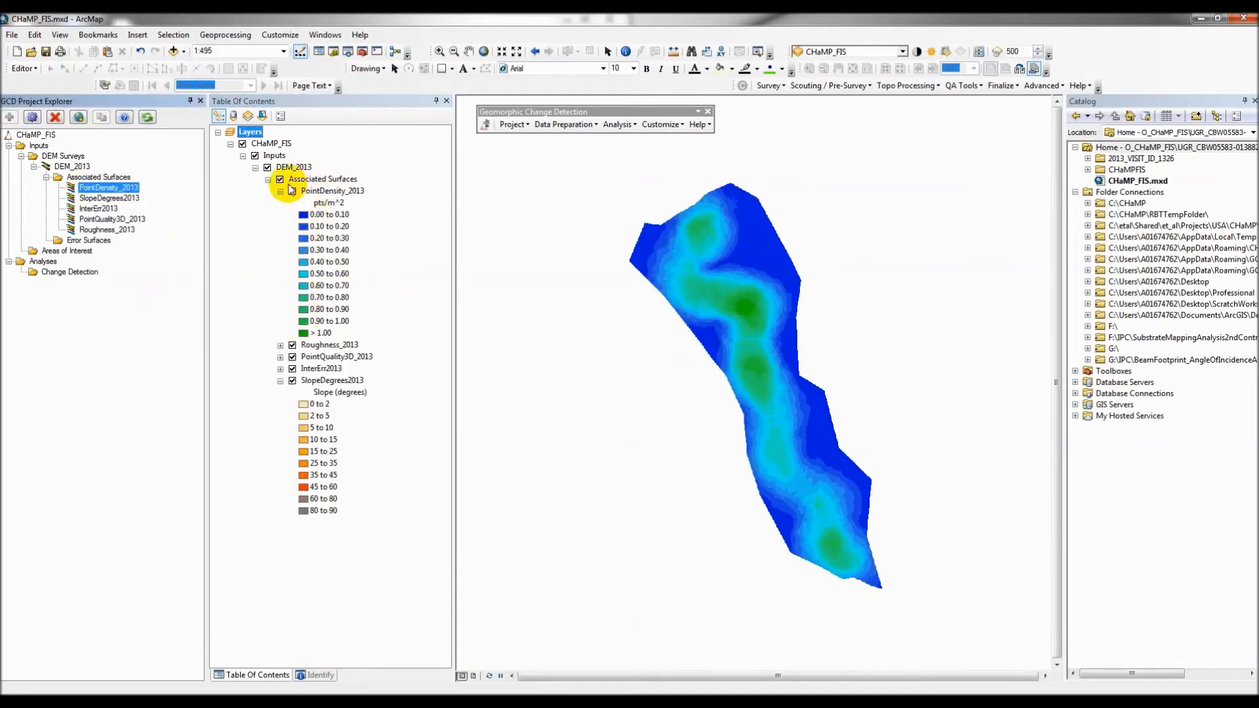
drag(326, 190, 331, 376)
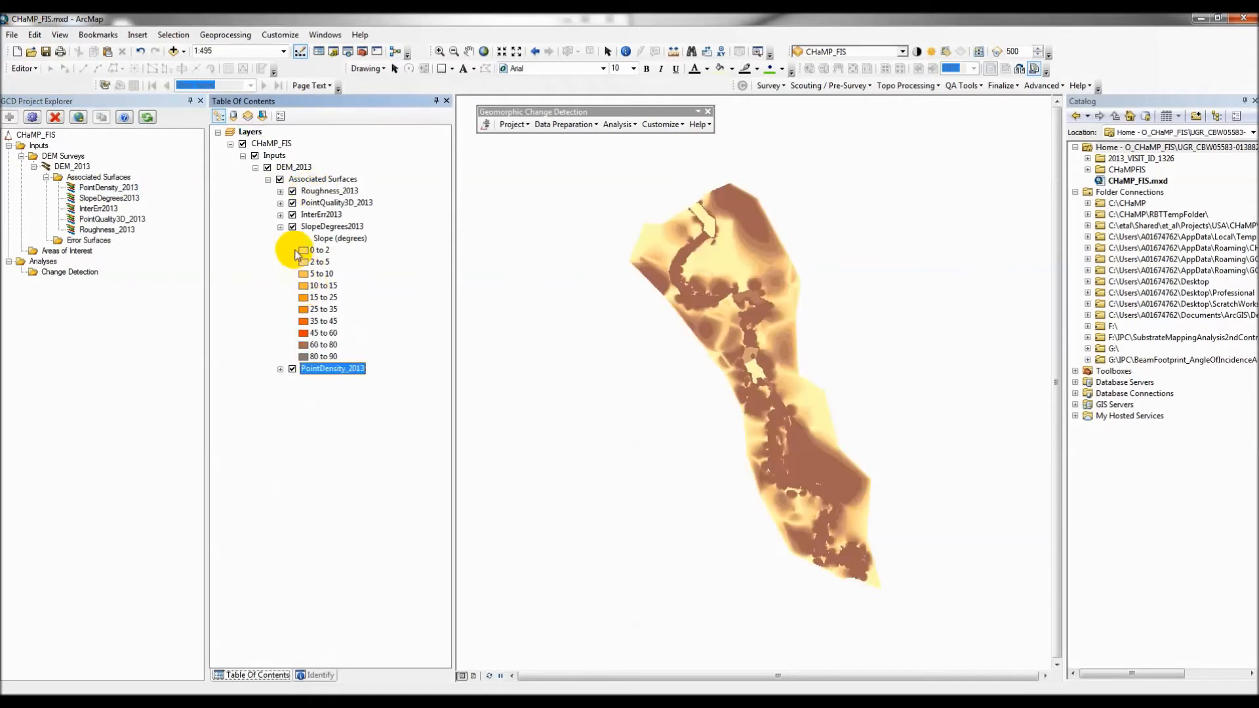
click(280, 226)
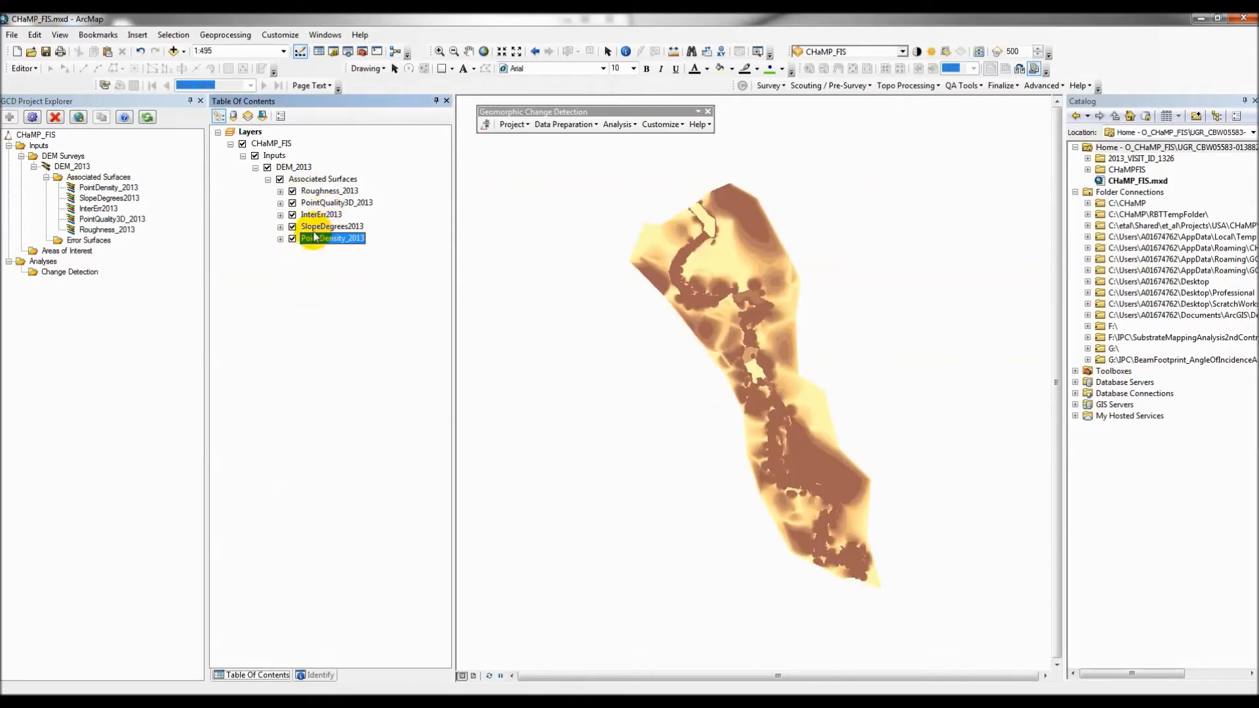
right_click(79, 240)
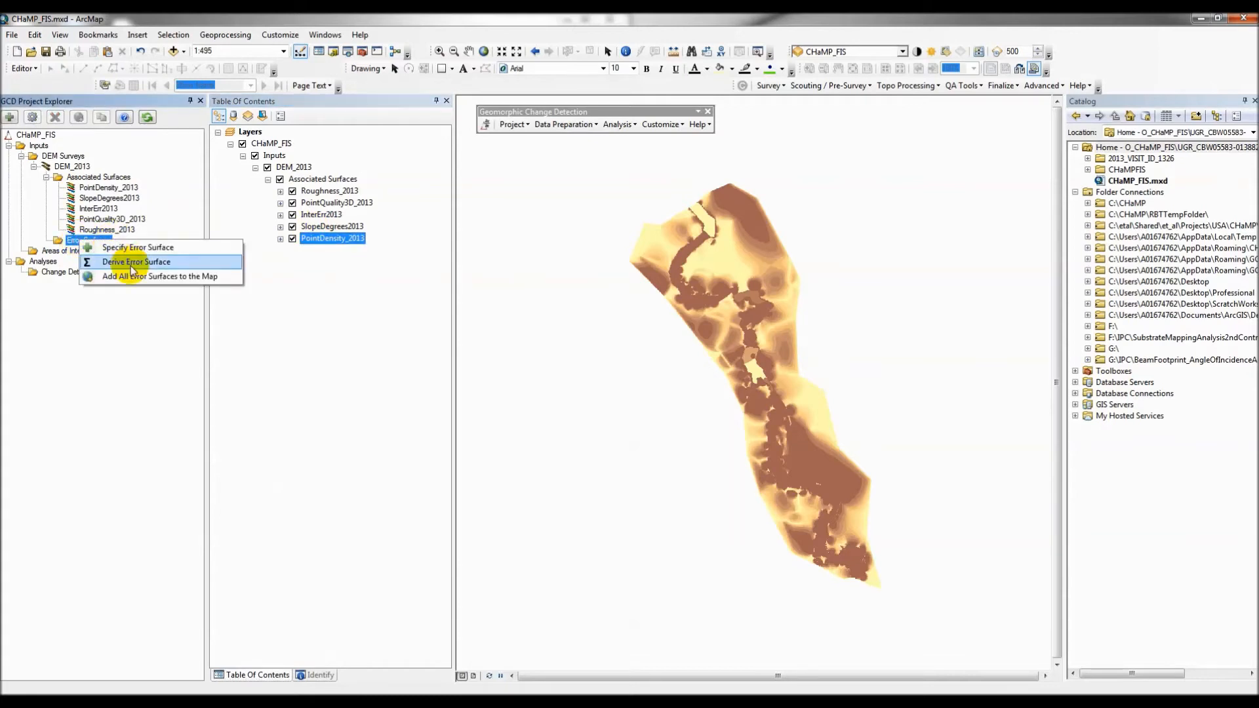
click(34, 206)
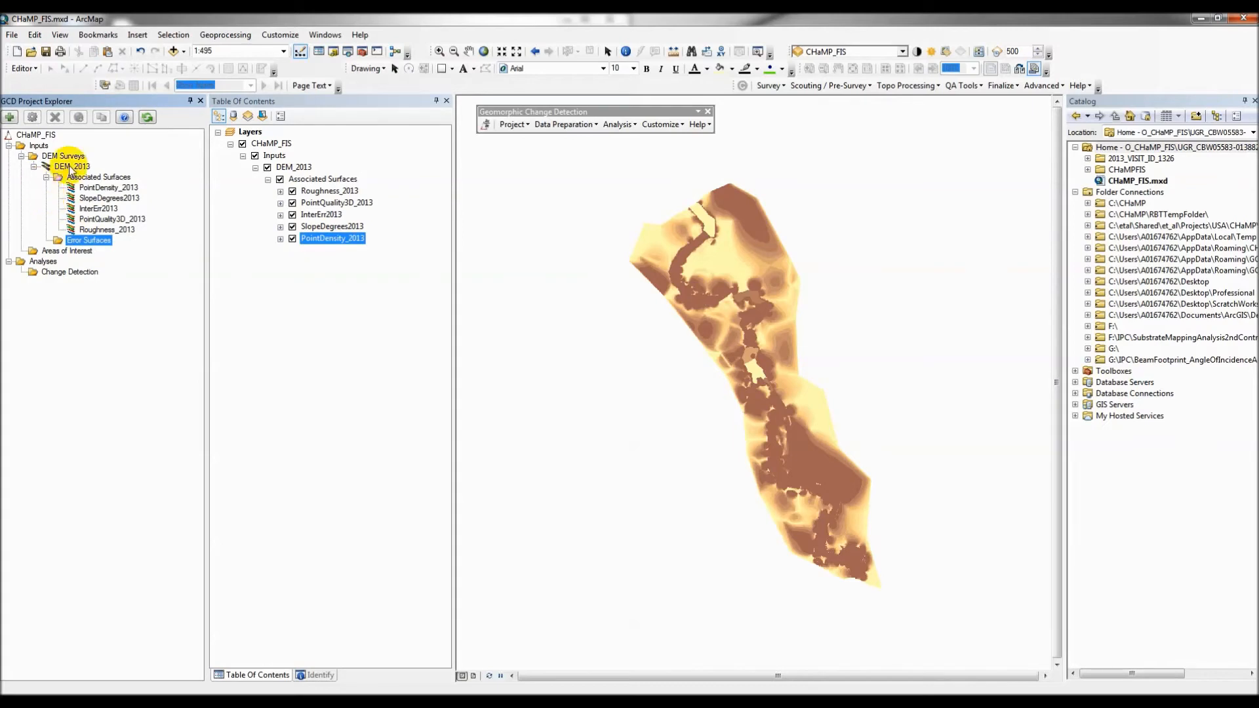
right_click(80, 248)
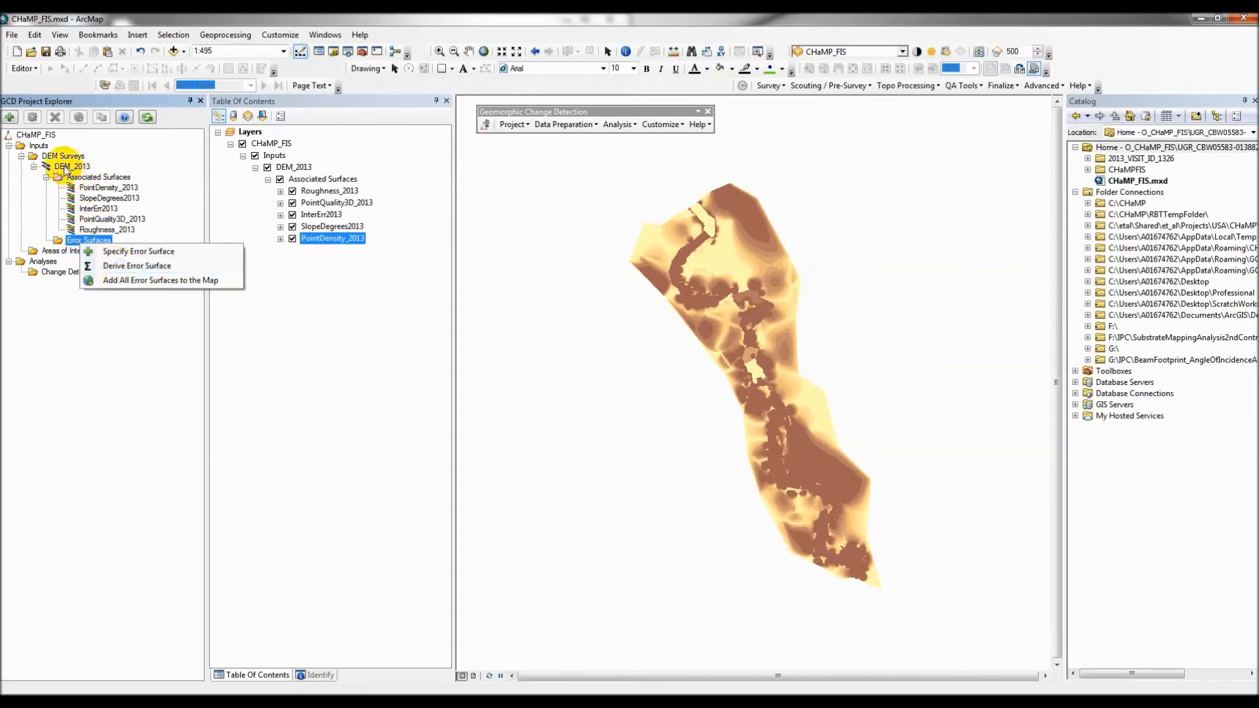
click(111, 267)
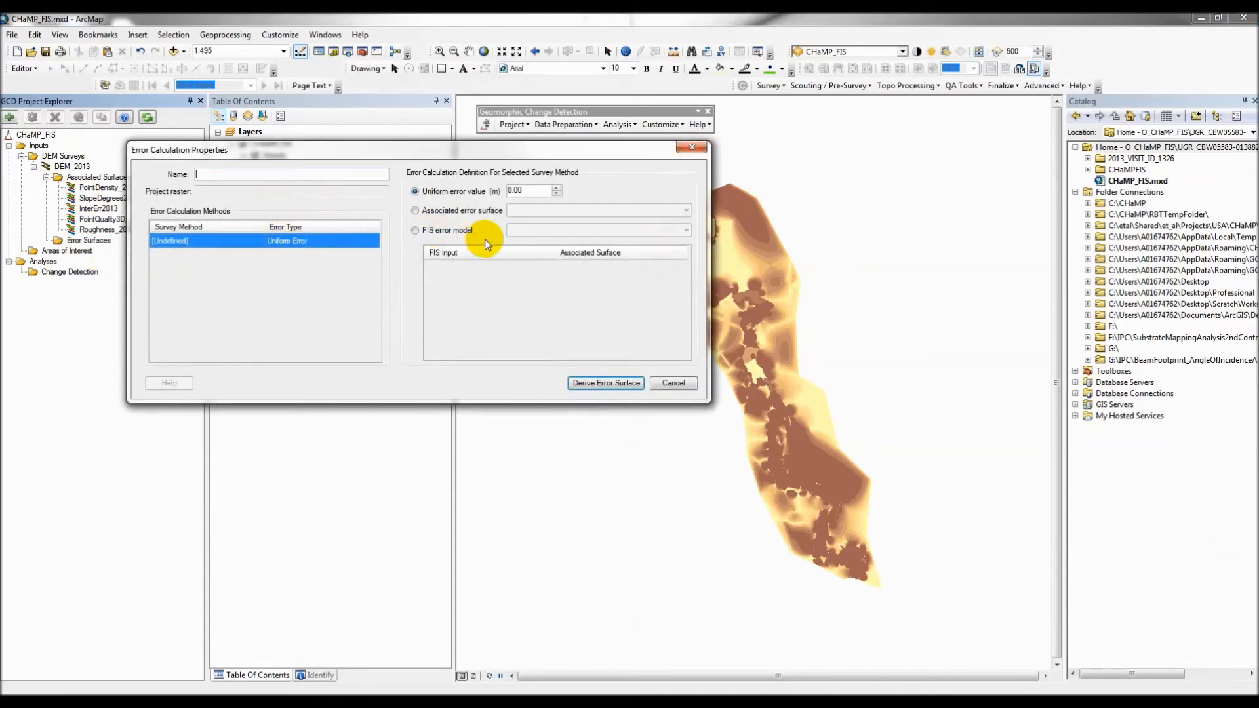
click(415, 230)
click(580, 231)
click(579, 231)
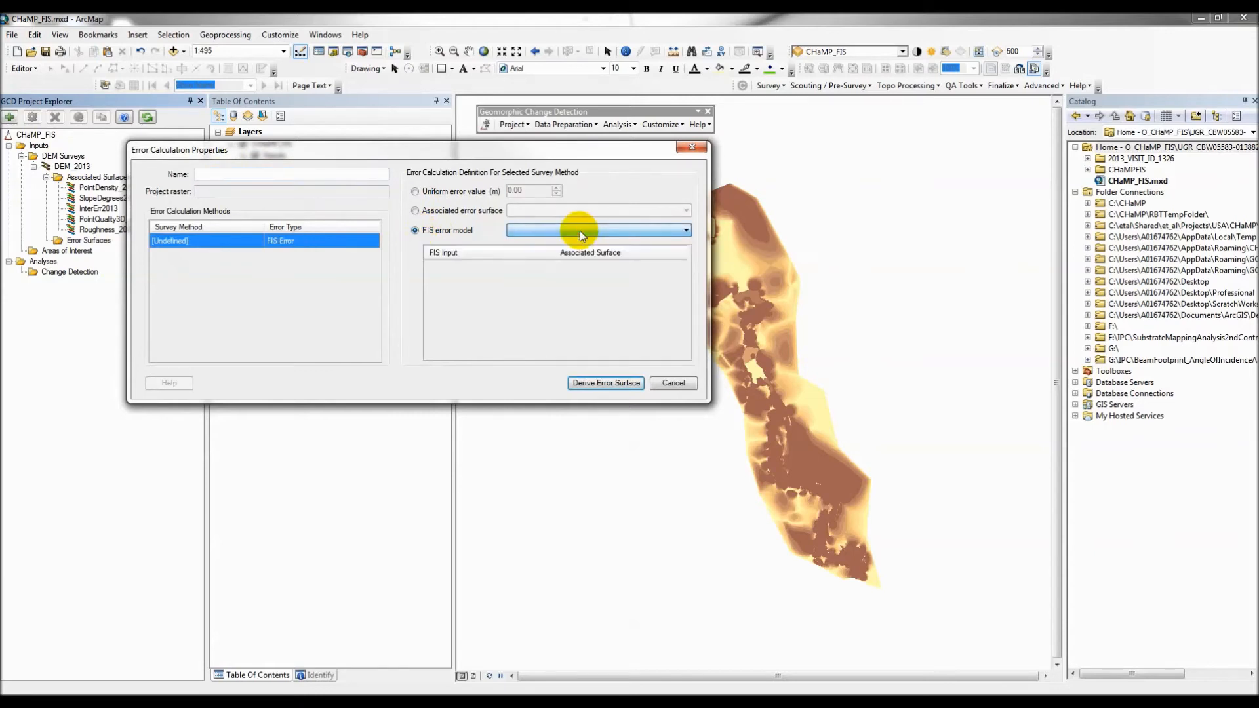
click(691, 147)
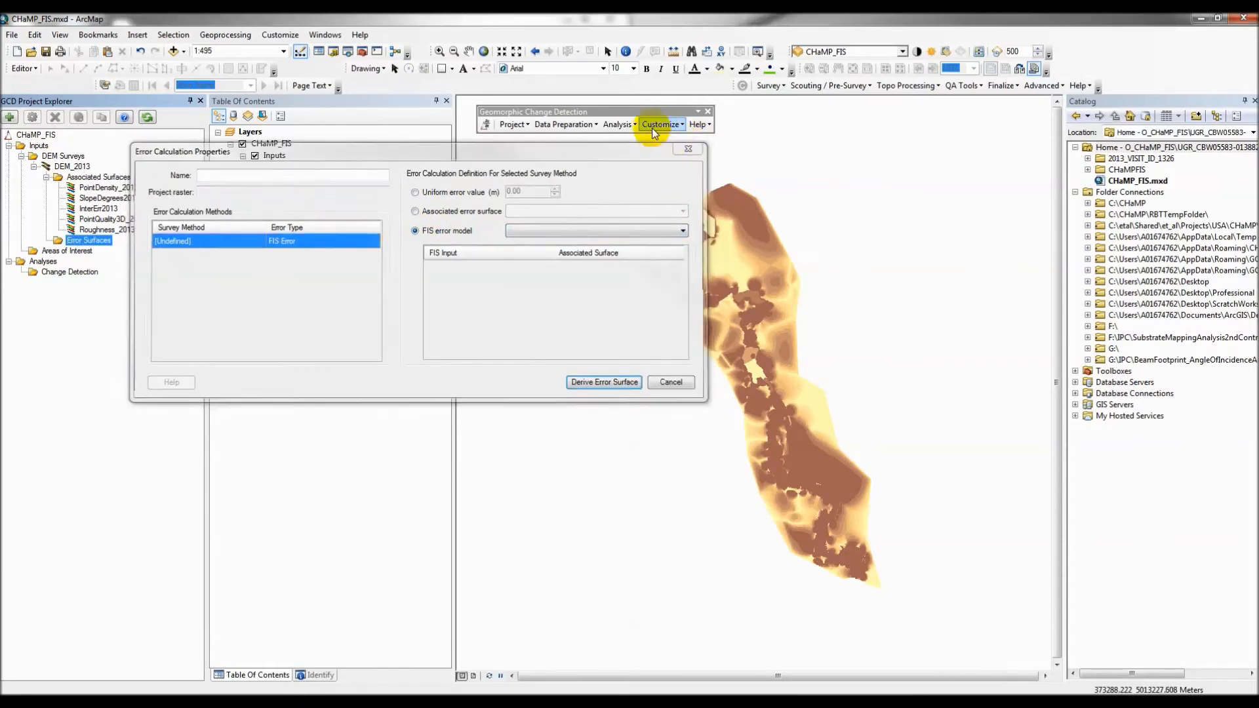
Check which fuzzy inference systems are in the FIS library, and close the library
click(662, 125)
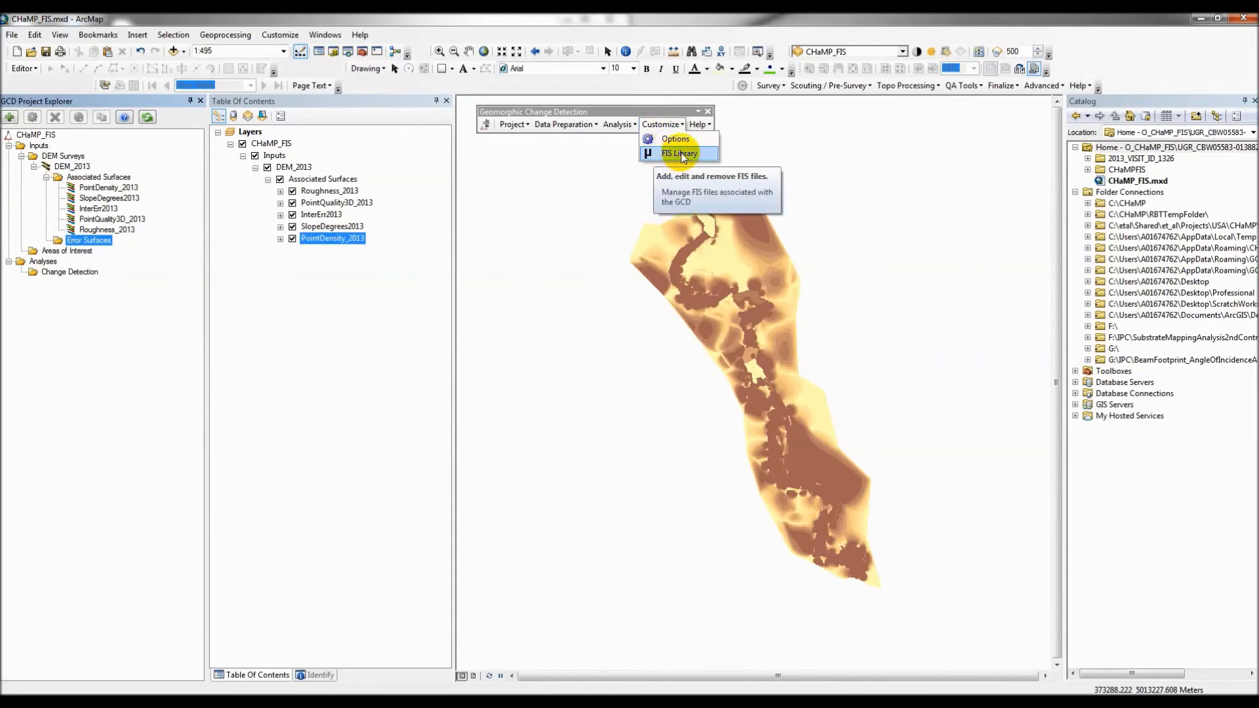
click(681, 154)
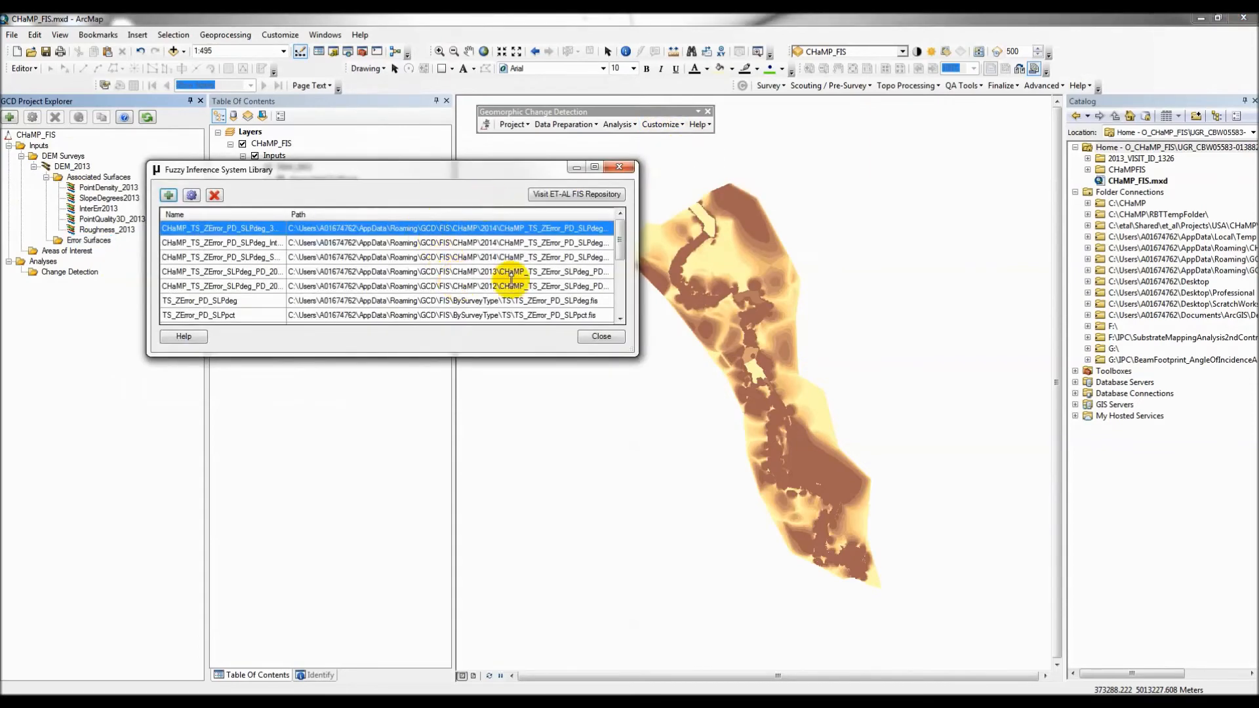
click(598, 335)
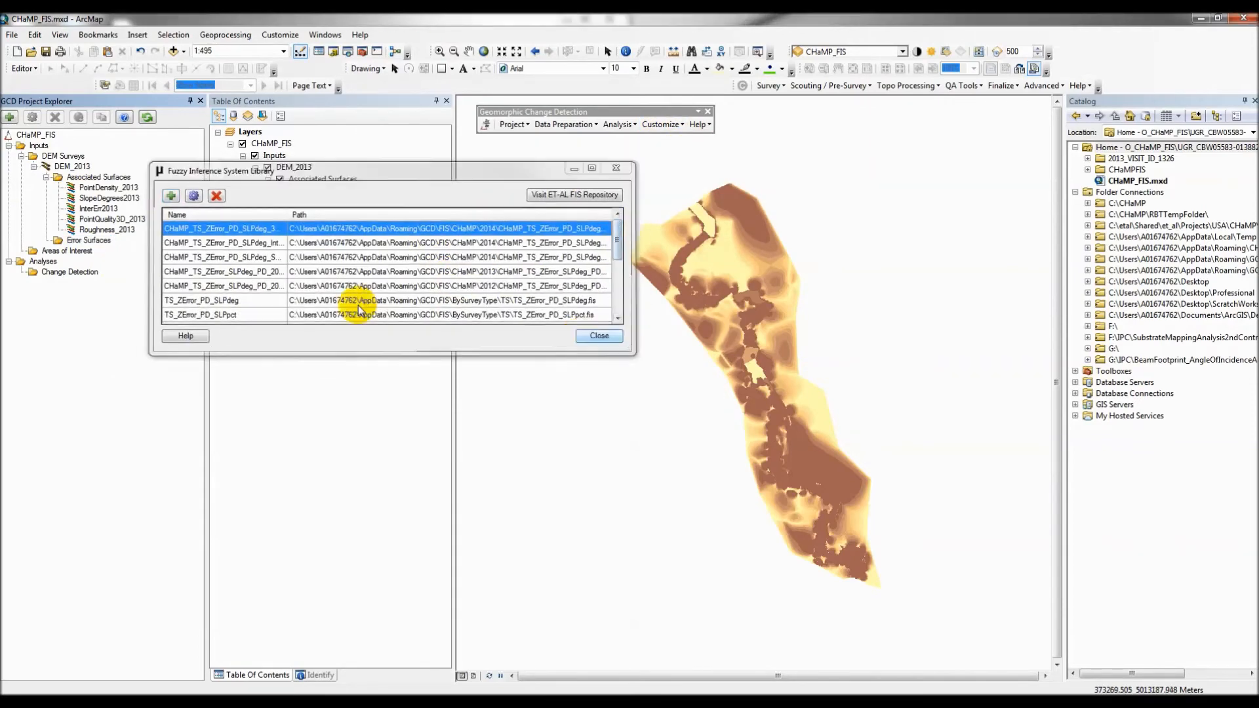
Start deriving an error surface for DEM_2013 using the FIS error model CHaMP_TS_ZError_PD_SLPdeg_IntErr
right_click(76, 245)
click(128, 261)
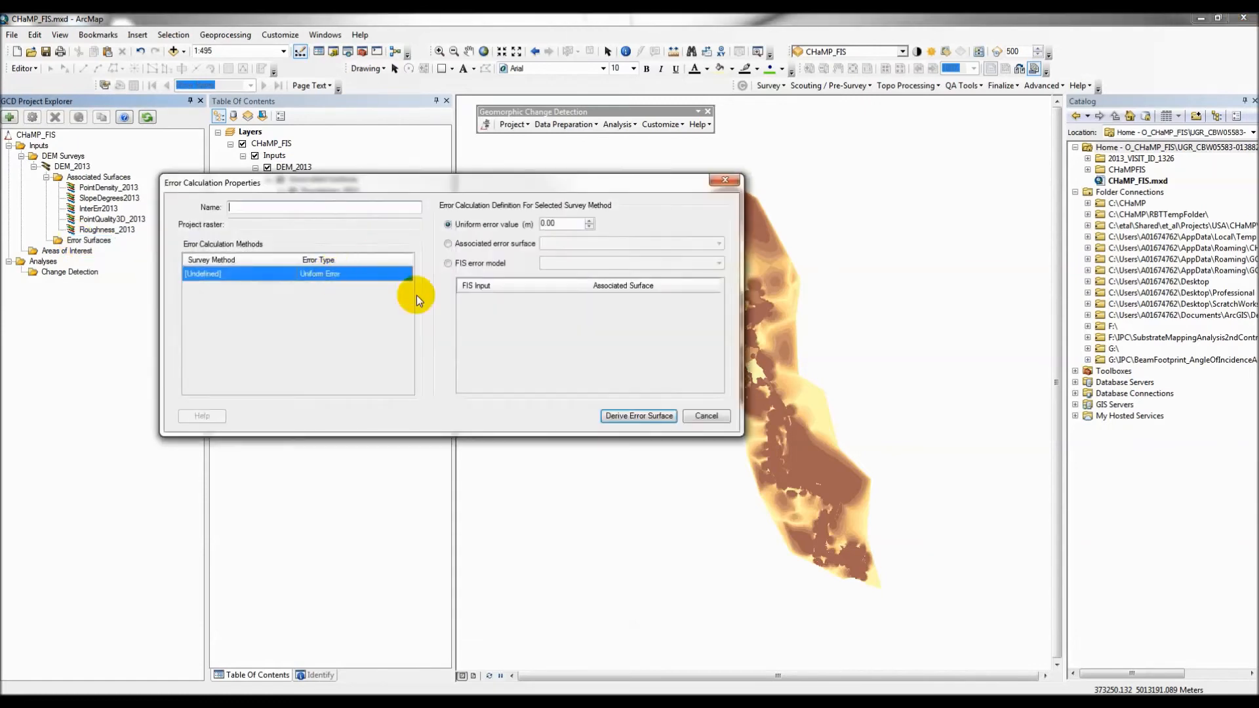
click(449, 263)
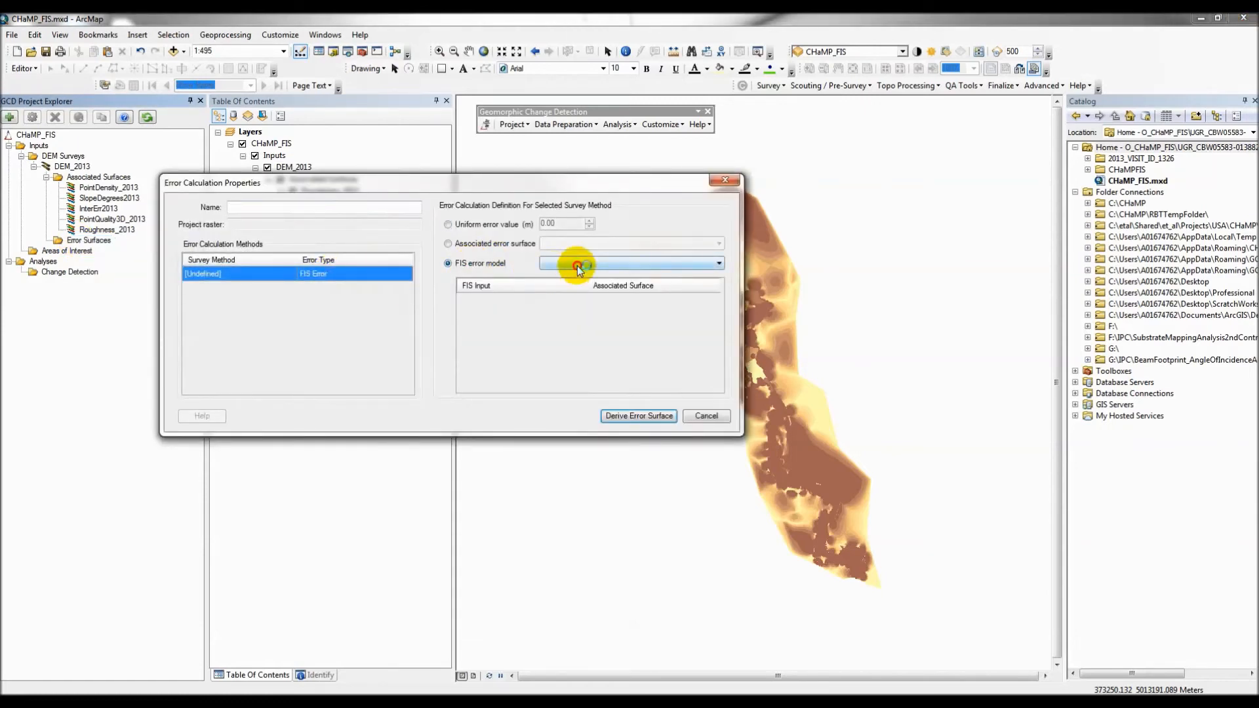
click(578, 265)
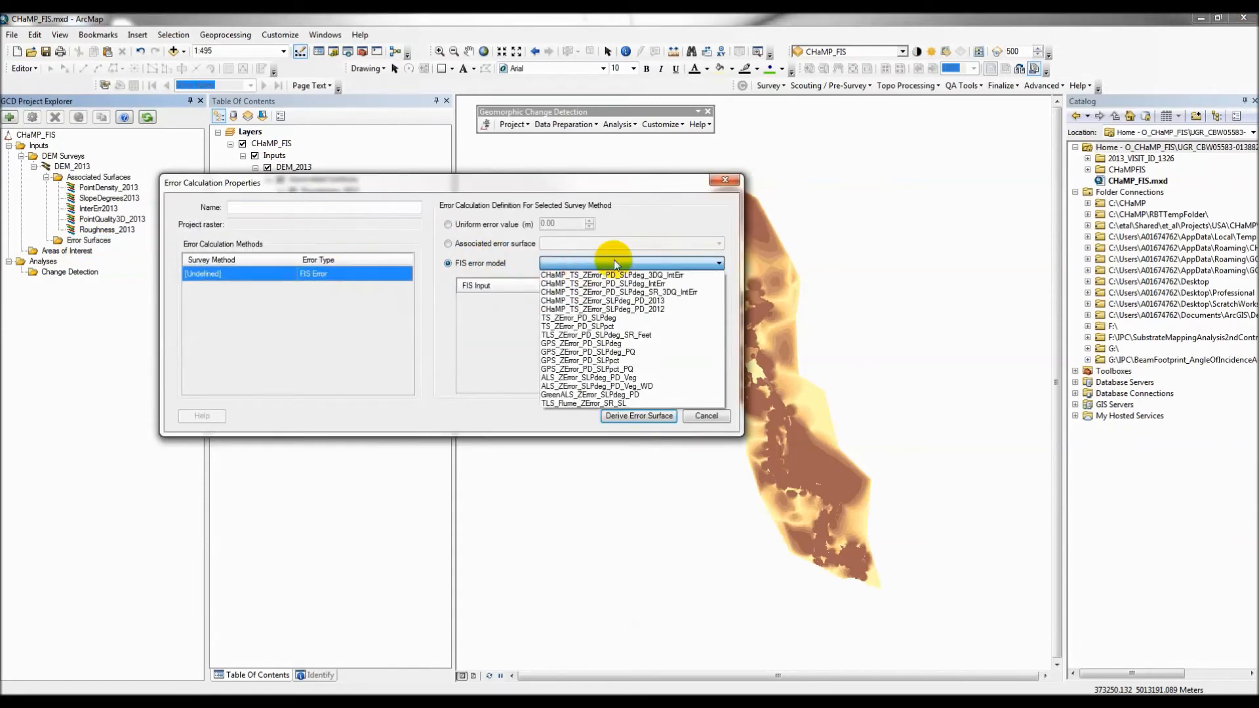
click(645, 283)
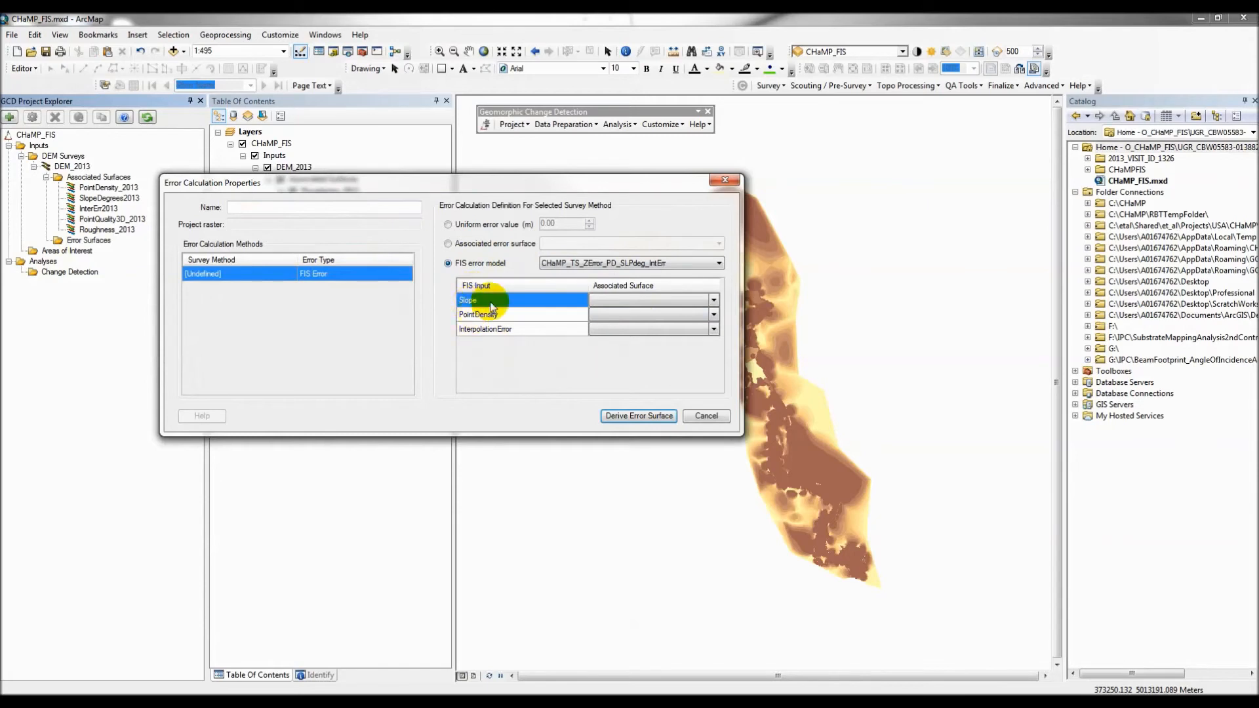
Assign SlopeDegrees2013 to the Slope input, PointDensity_2013 to PointDensity and InterErr2013 to InterpolationError
click(714, 301)
click(713, 301)
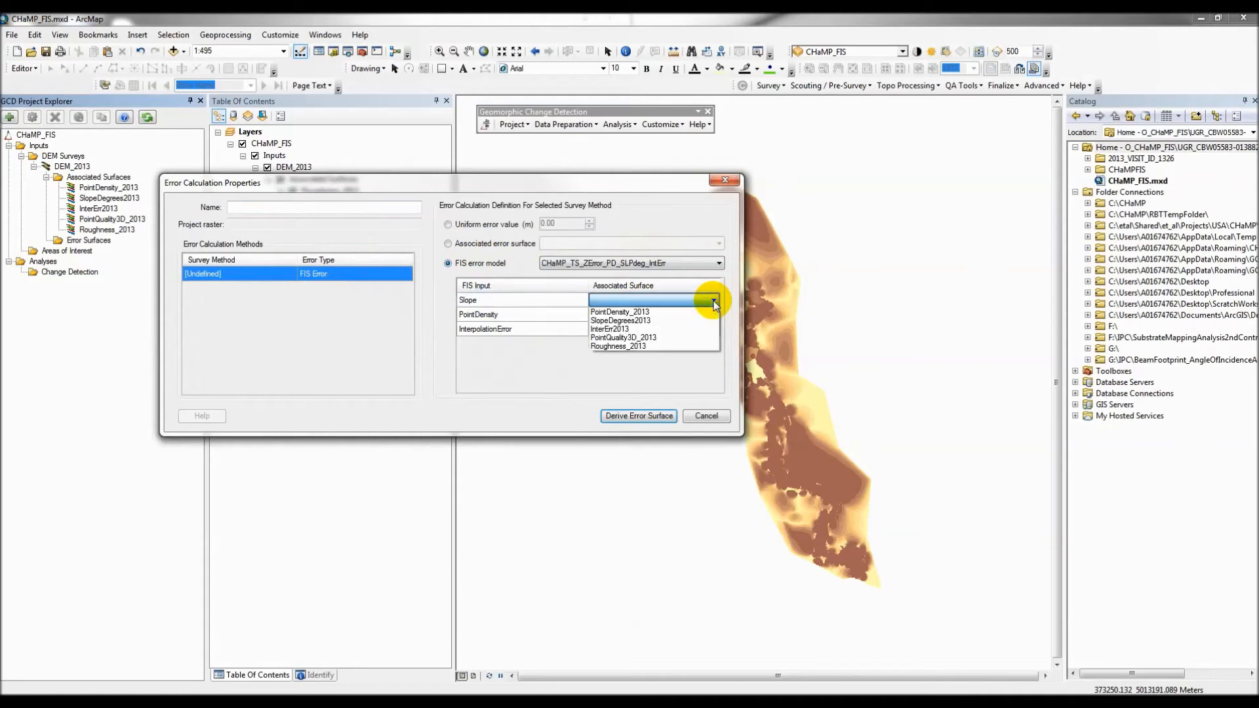
click(655, 321)
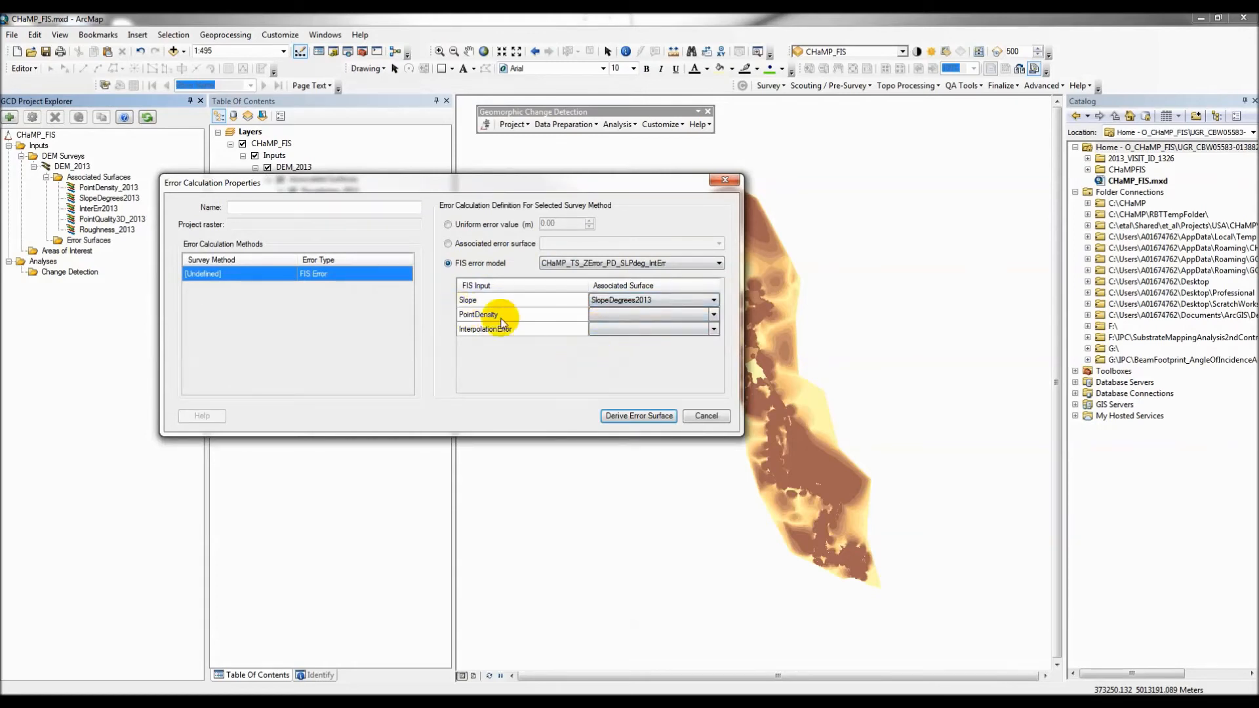
click(713, 315)
click(713, 316)
click(639, 348)
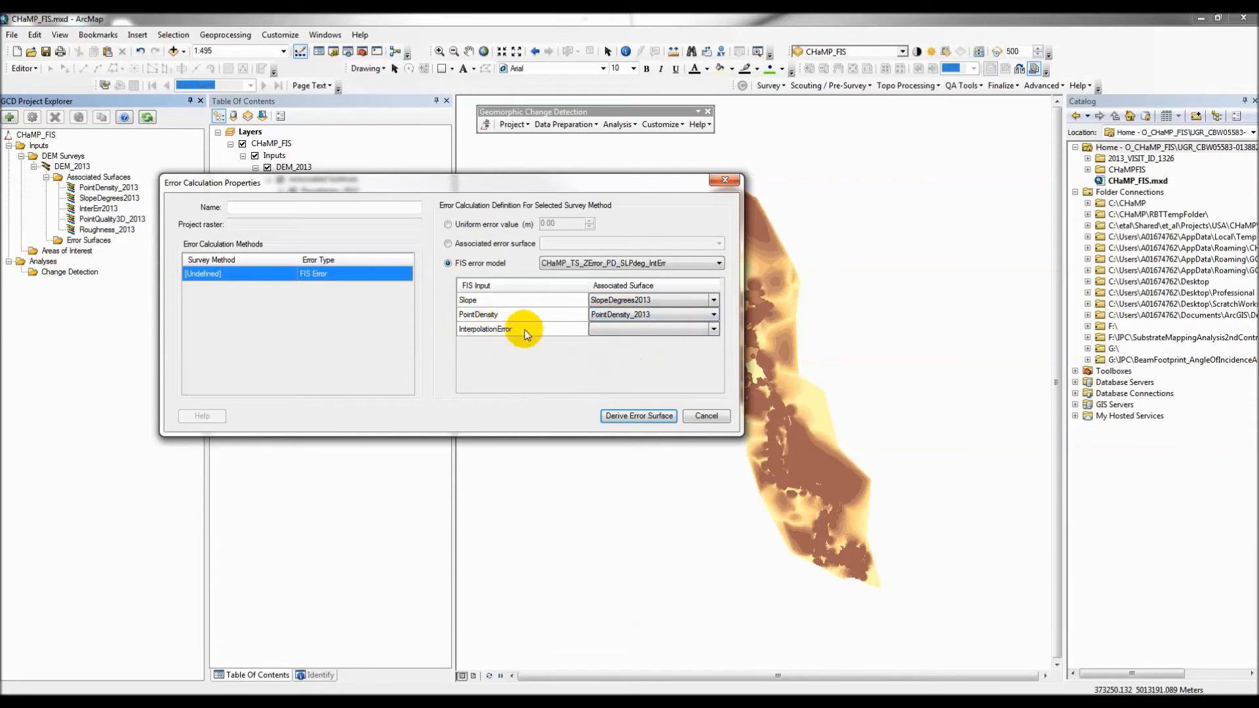
click(714, 330)
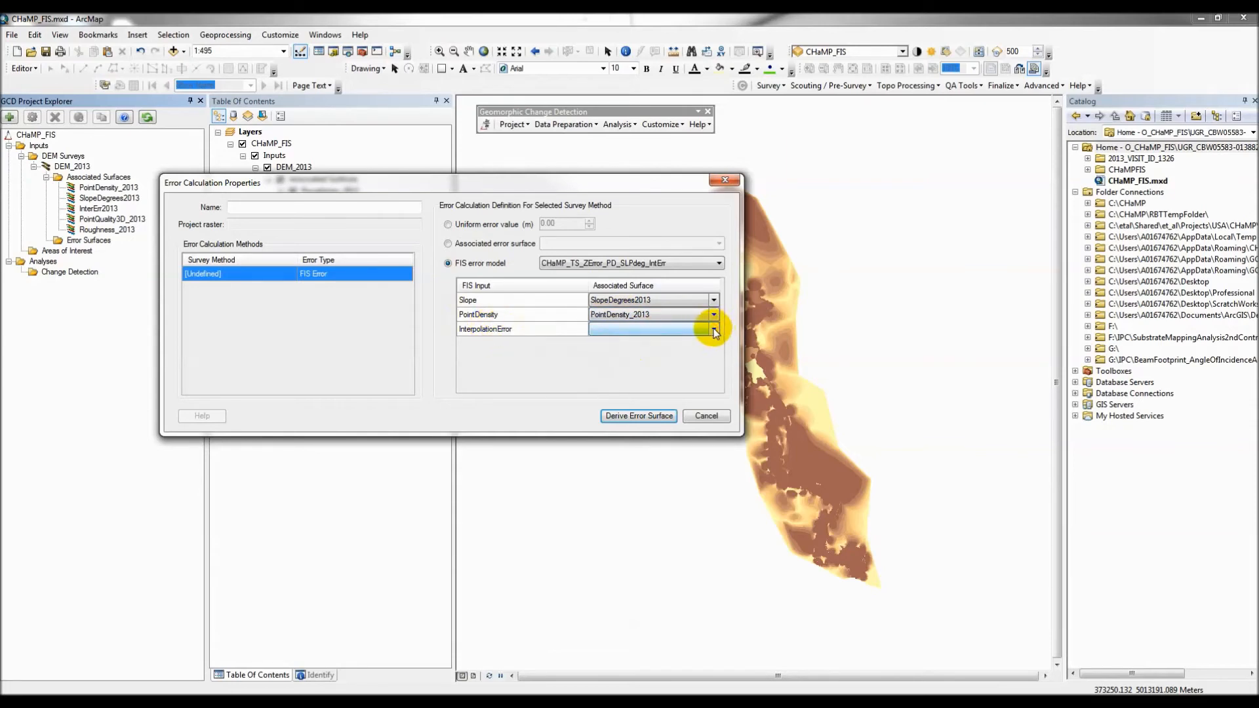
click(714, 329)
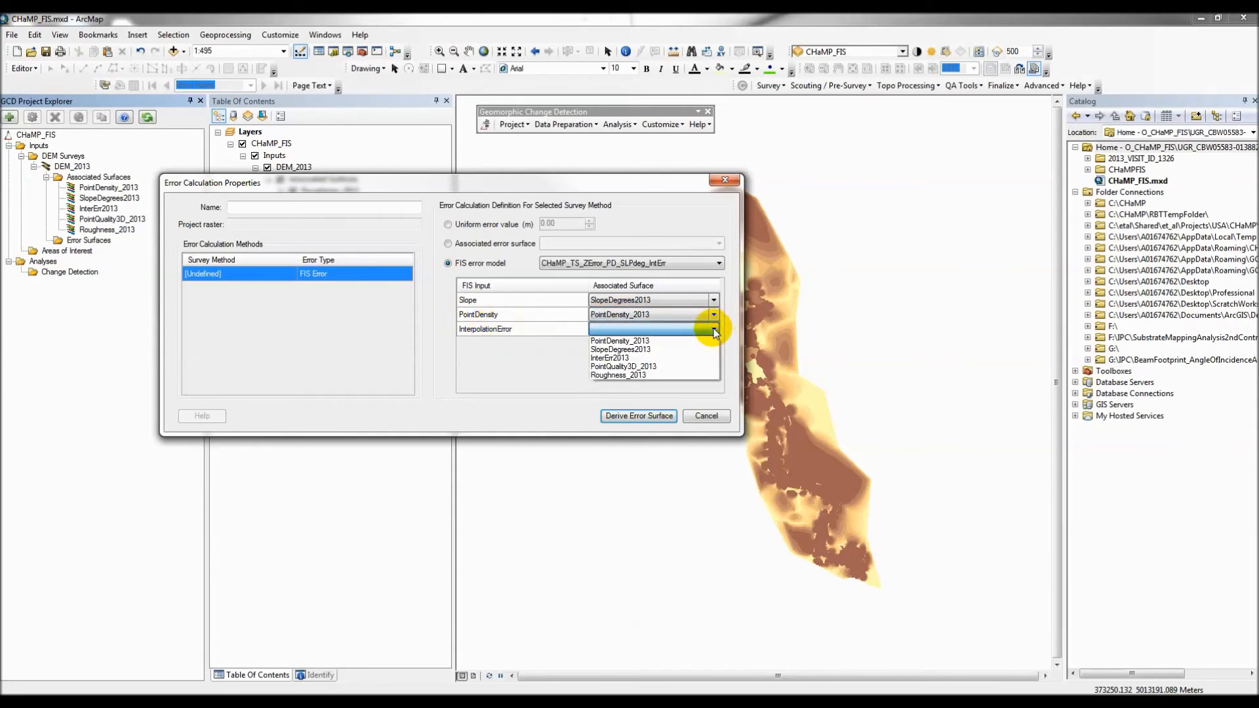
click(620, 358)
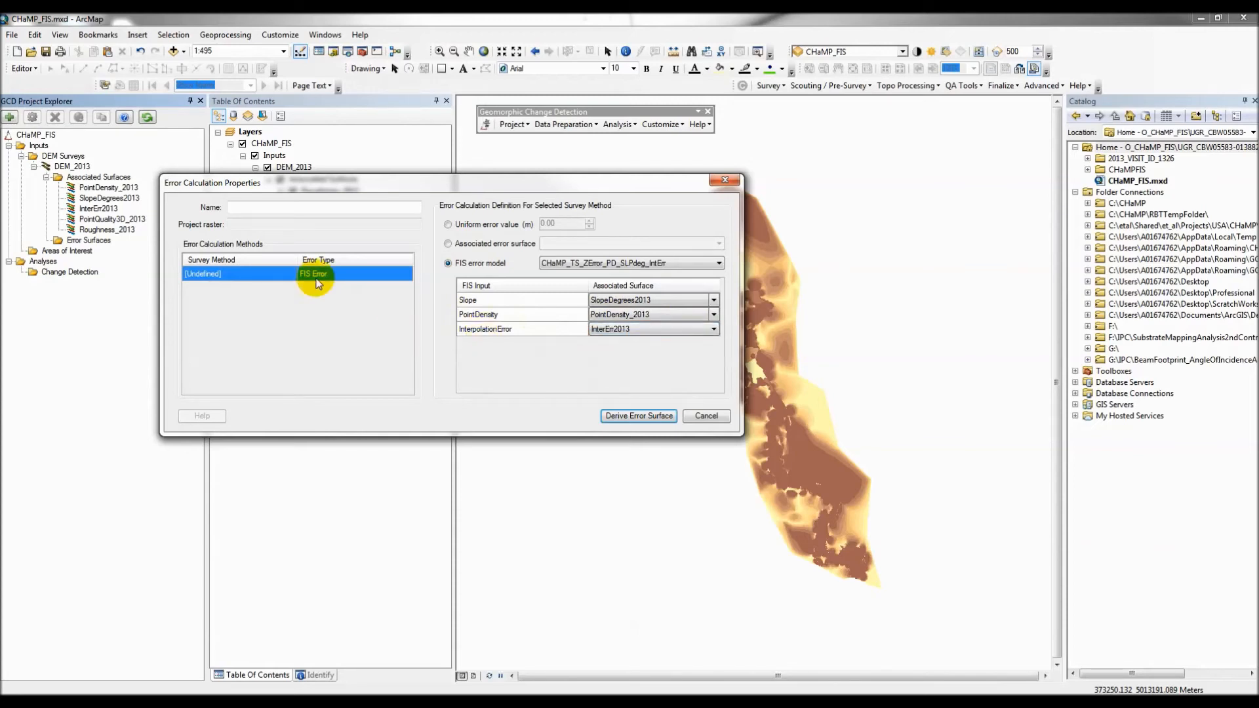
Name the error surface FIS_SL_PD_InterErr and derive it
click(285, 207)
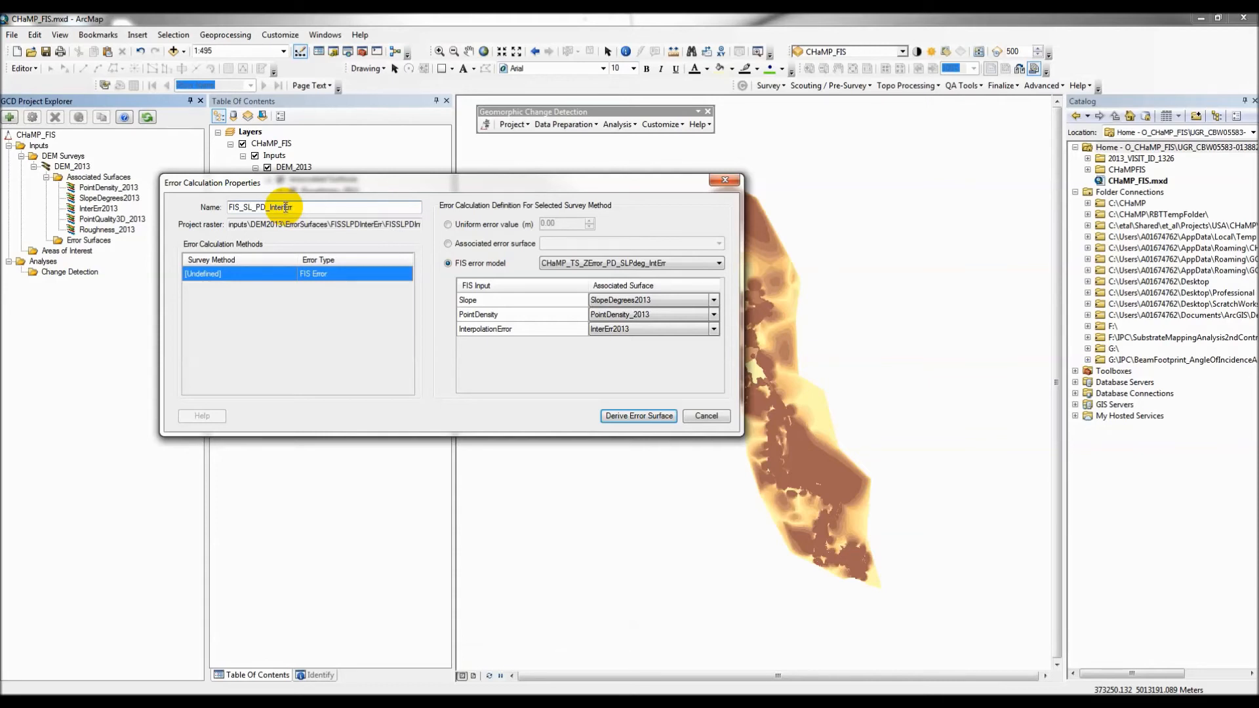
drag(330, 207, 190, 209)
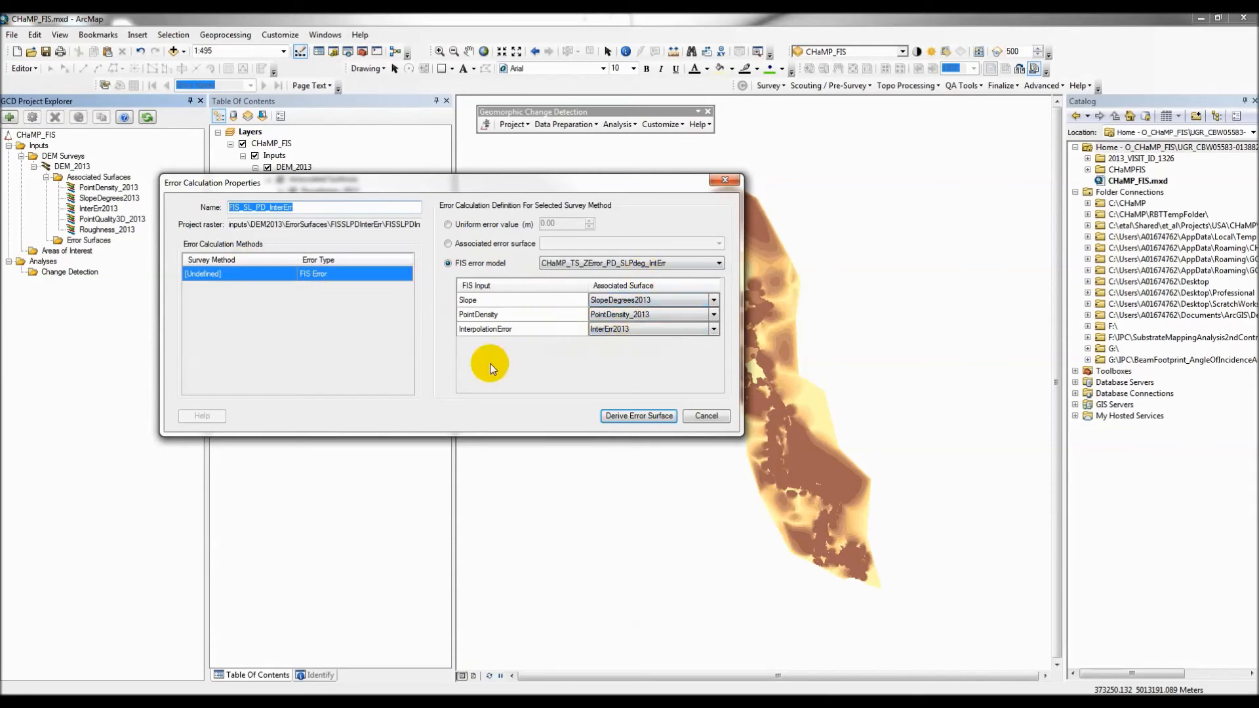
click(636, 417)
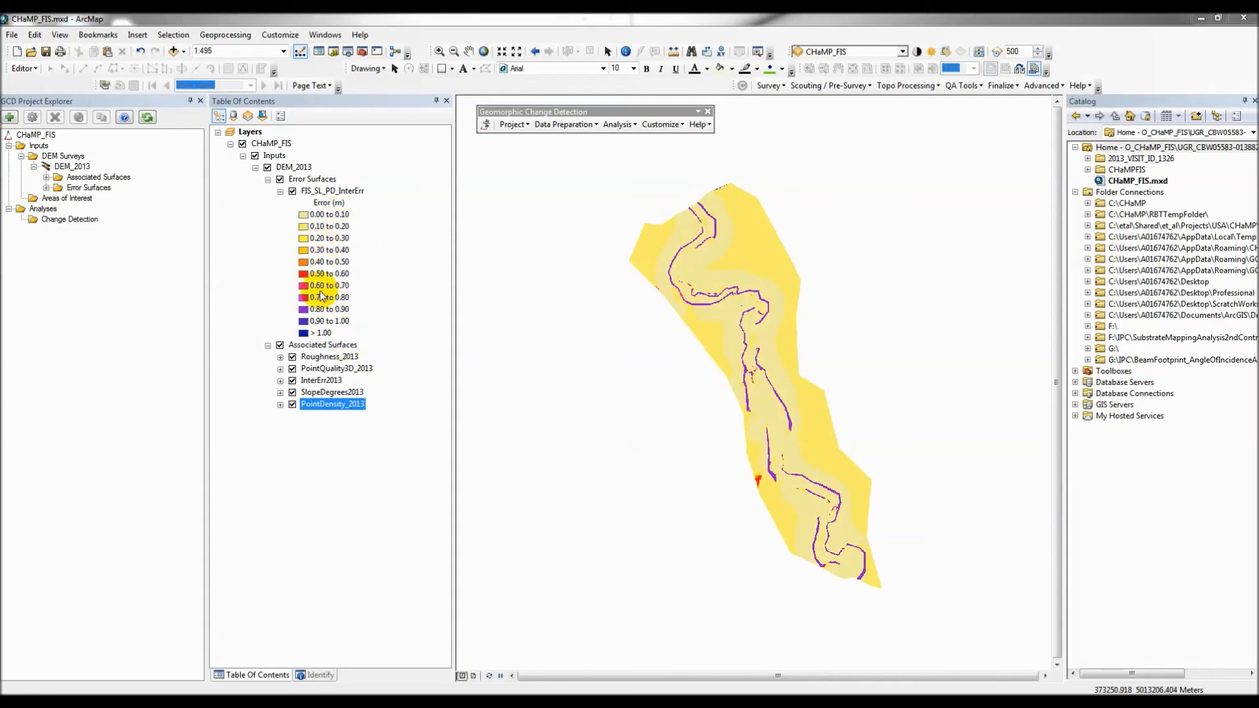
Identify the FIS_SL_PD_InterErr error value at a point beside the channel in the lower part of the reach
click(439, 51)
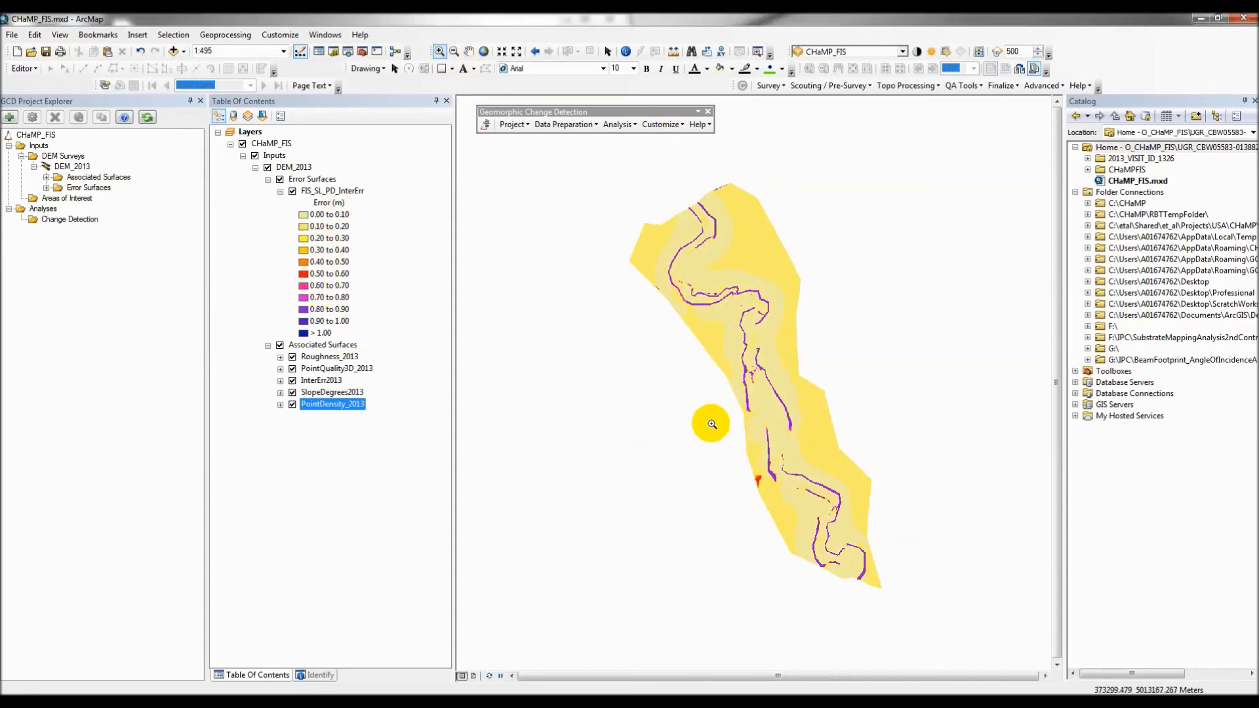
drag(702, 417, 915, 580)
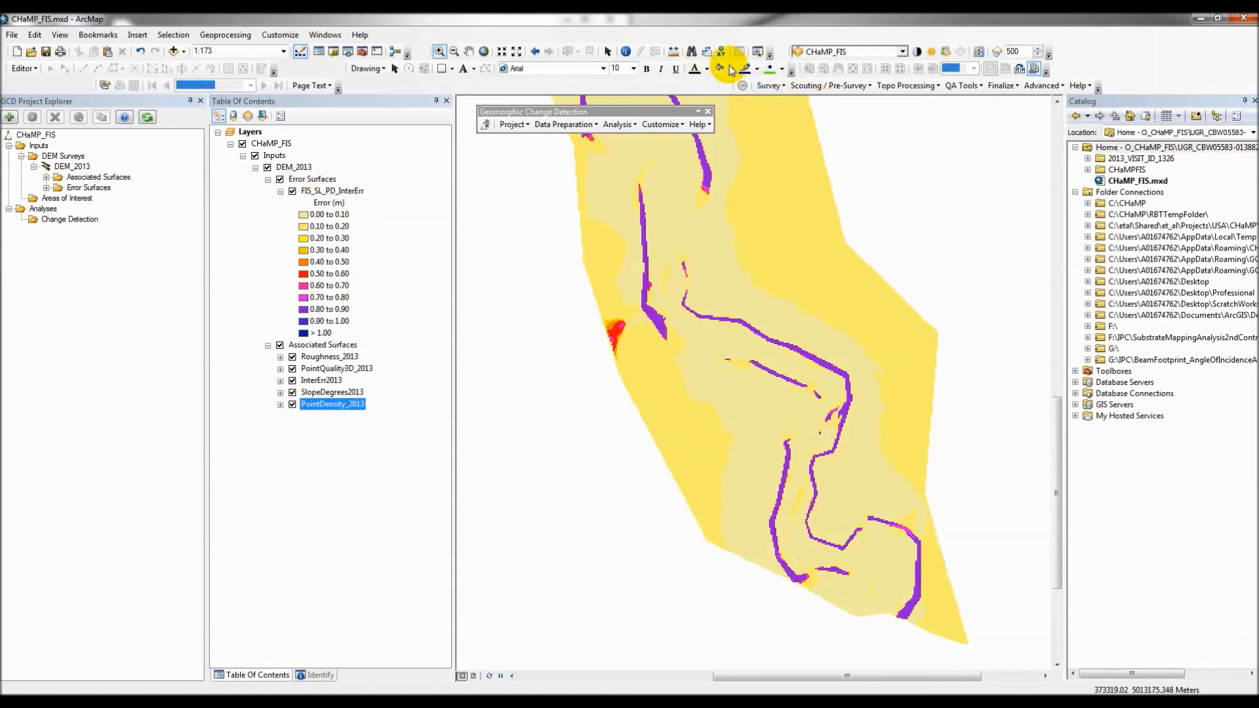
click(625, 52)
click(799, 299)
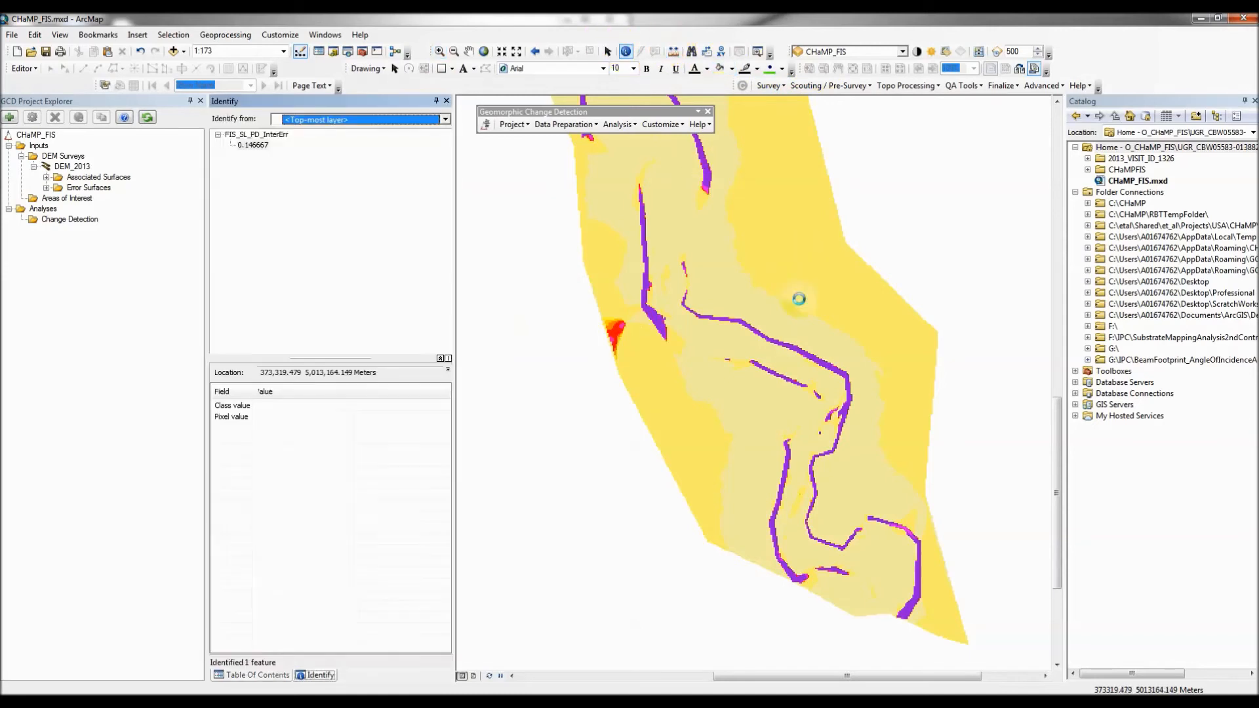
Identify the values of all visible layers at a point outside the channel and at a point on the purple high-error band
click(445, 119)
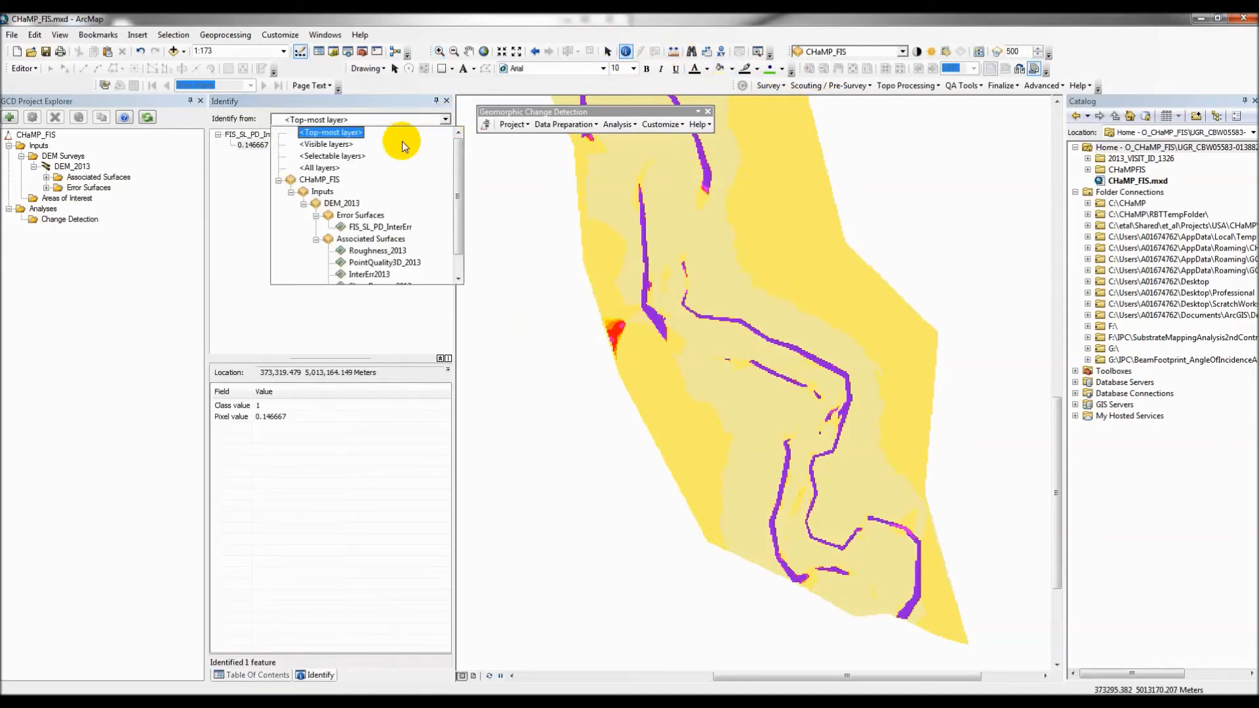
click(339, 144)
click(796, 253)
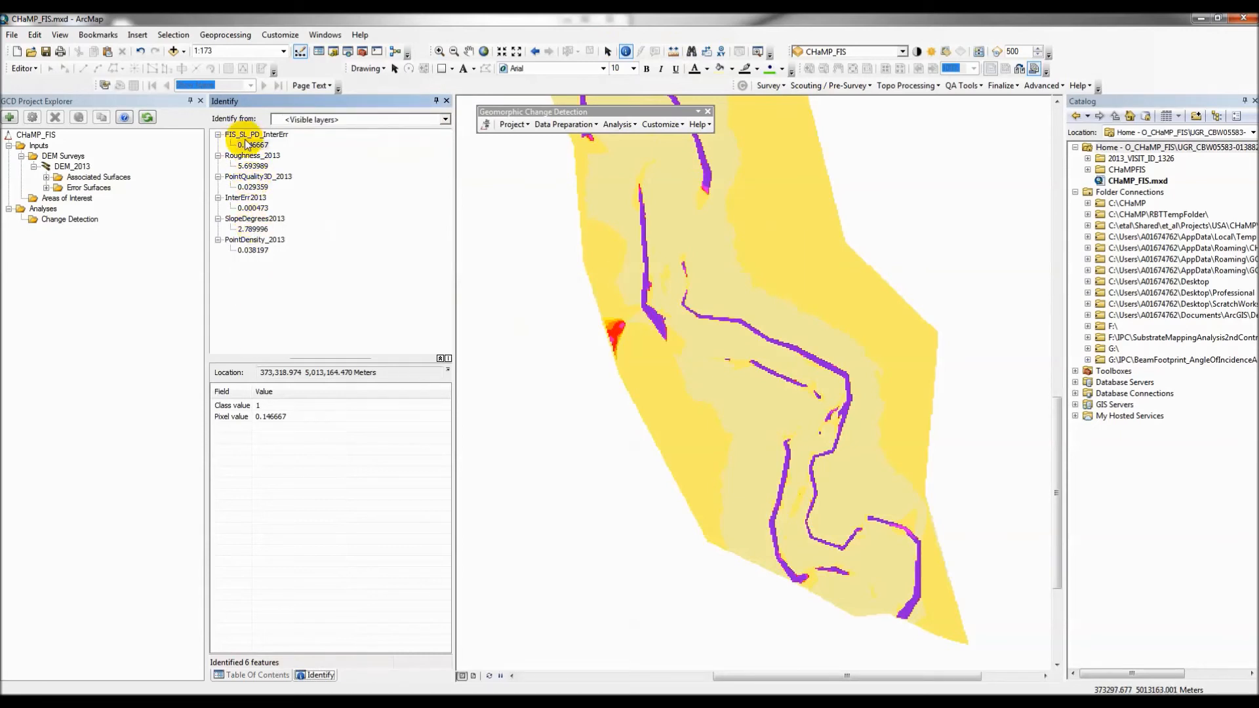
click(659, 319)
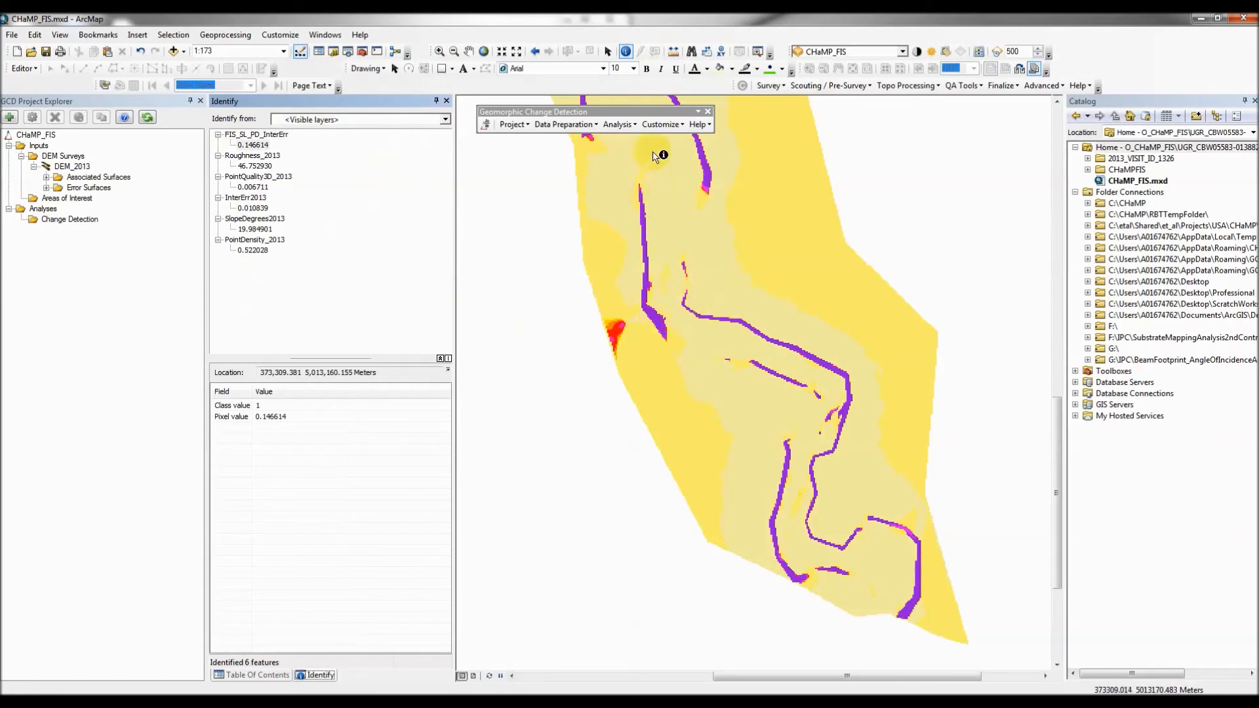
Open the FIS library and enlarge its window to show the full list of names and file paths
click(651, 124)
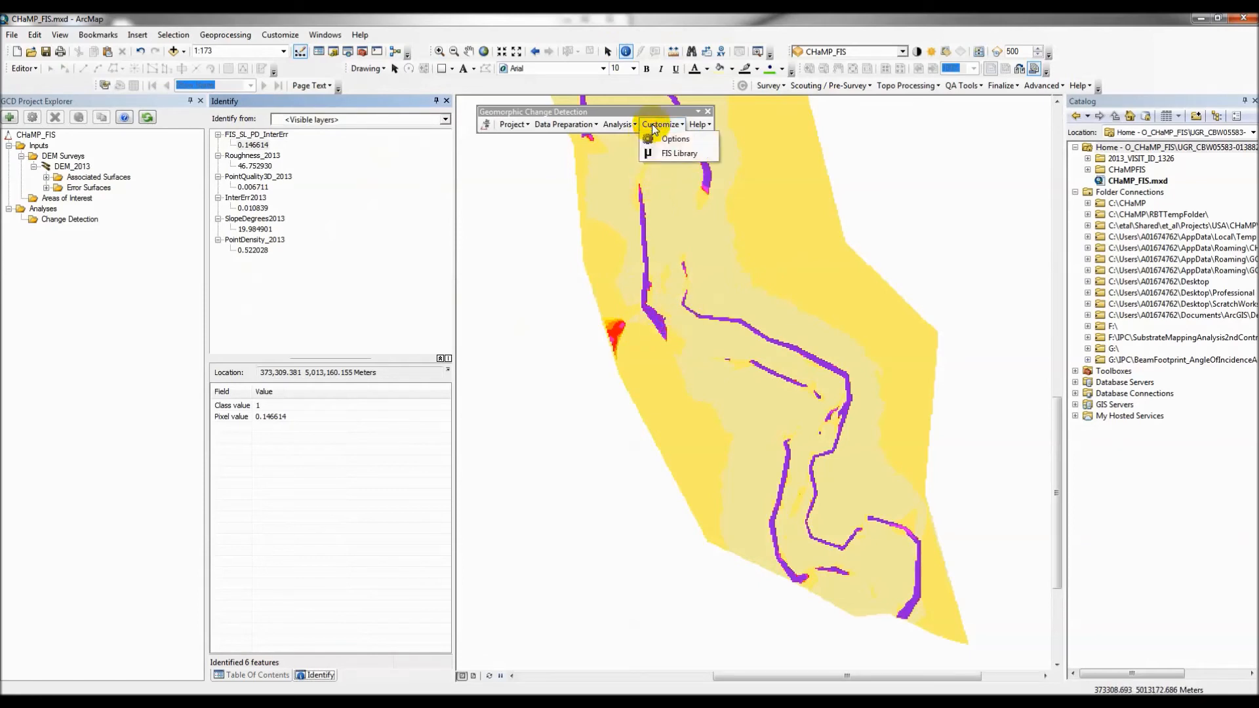
click(666, 151)
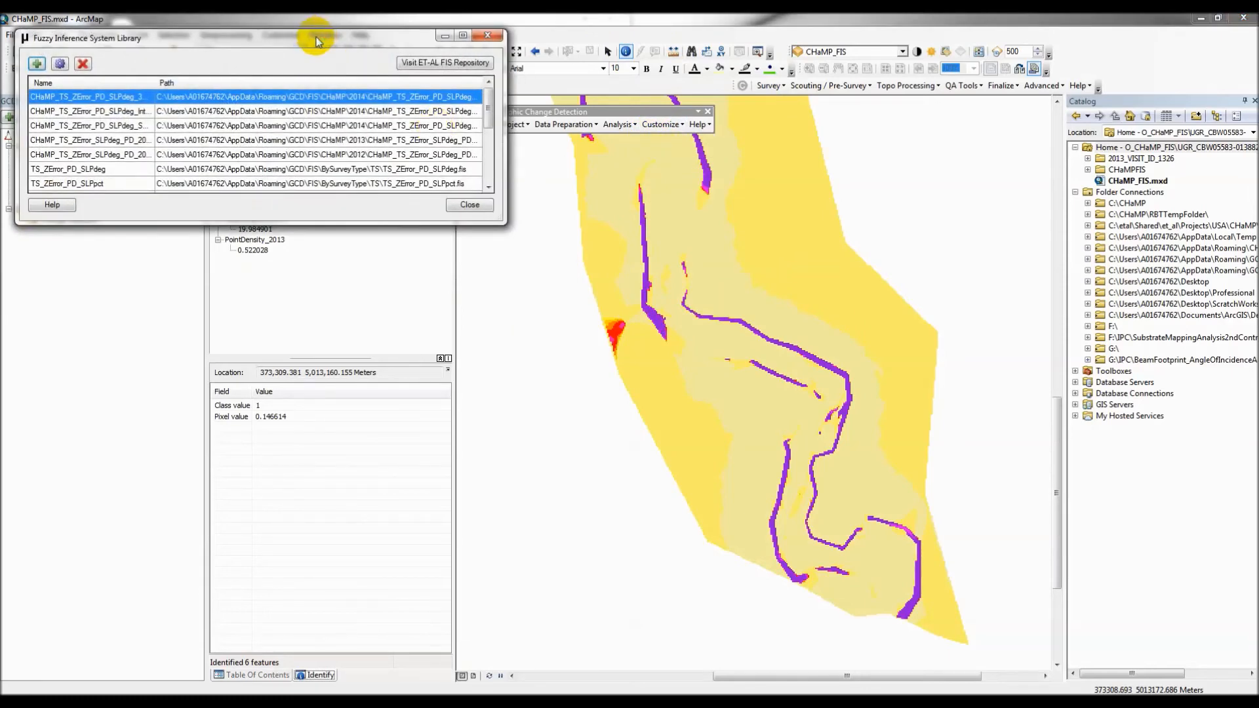
drag(316, 37, 558, 147)
drag(736, 332, 948, 481)
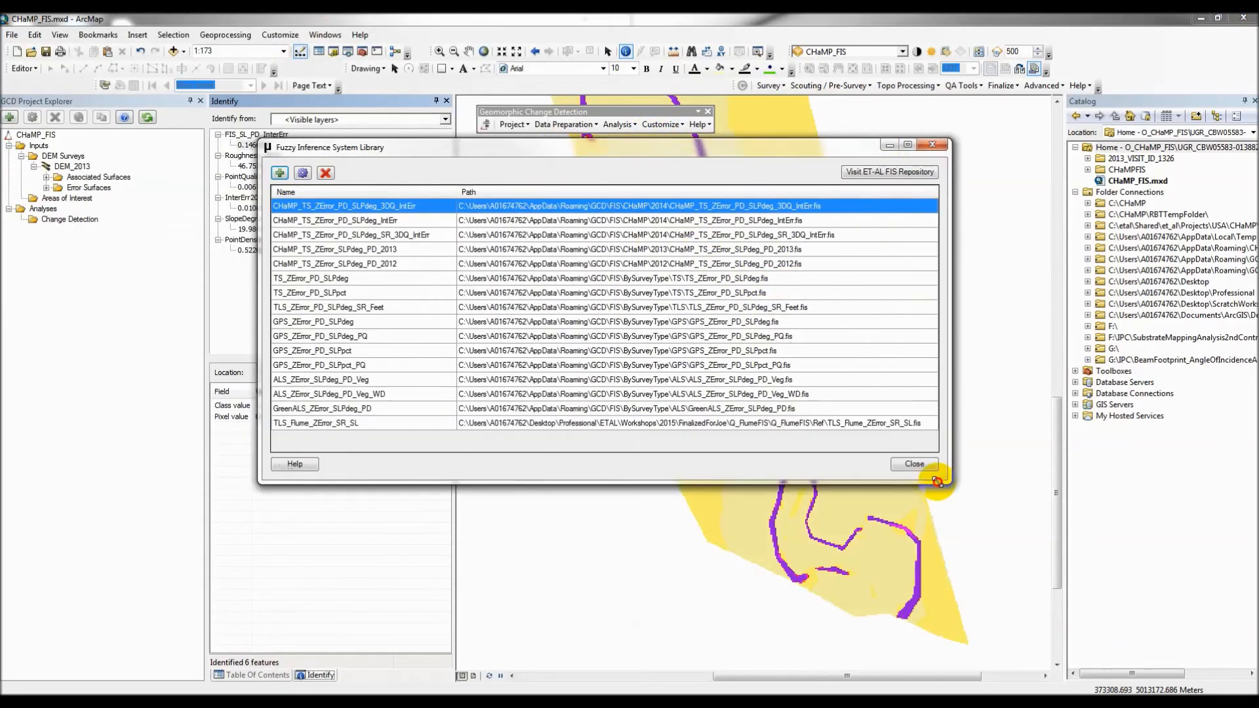
Open CHaMP_TS_ZError_PD_SLPdeg_IntErr in the FIS editor, enlarge the editor, and examine the membership functions and rules
click(337, 220)
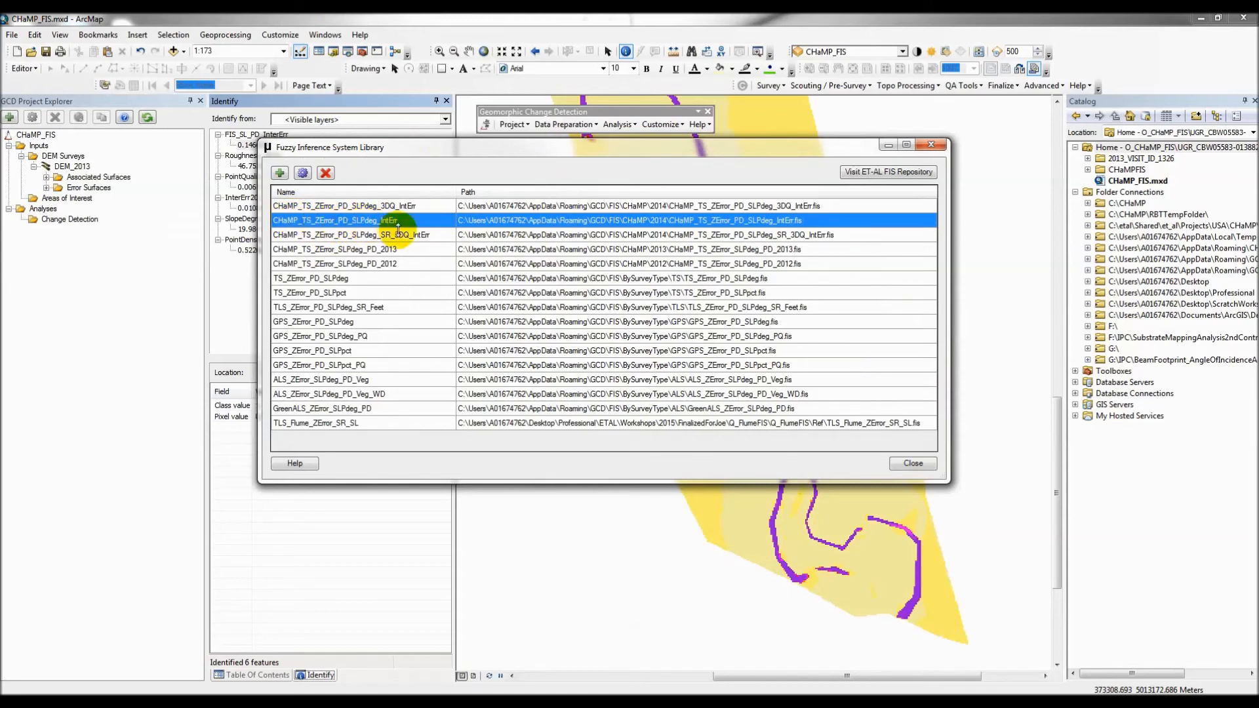
click(302, 174)
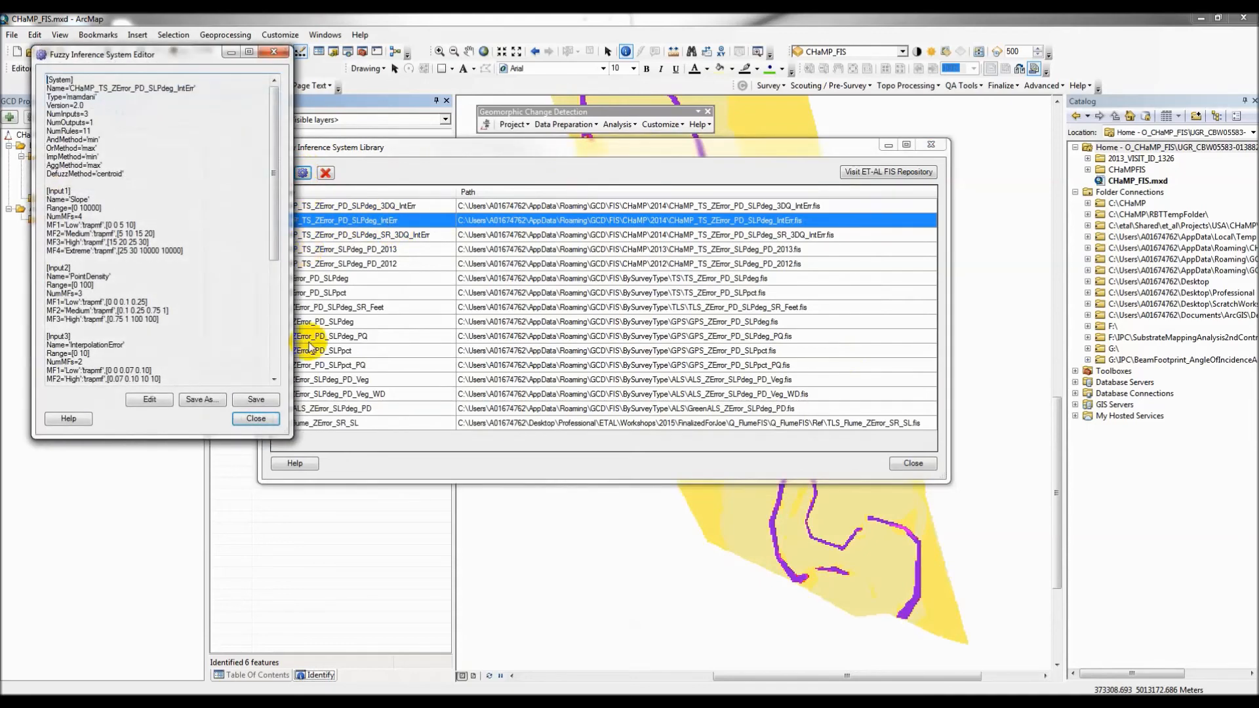
drag(286, 433, 488, 579)
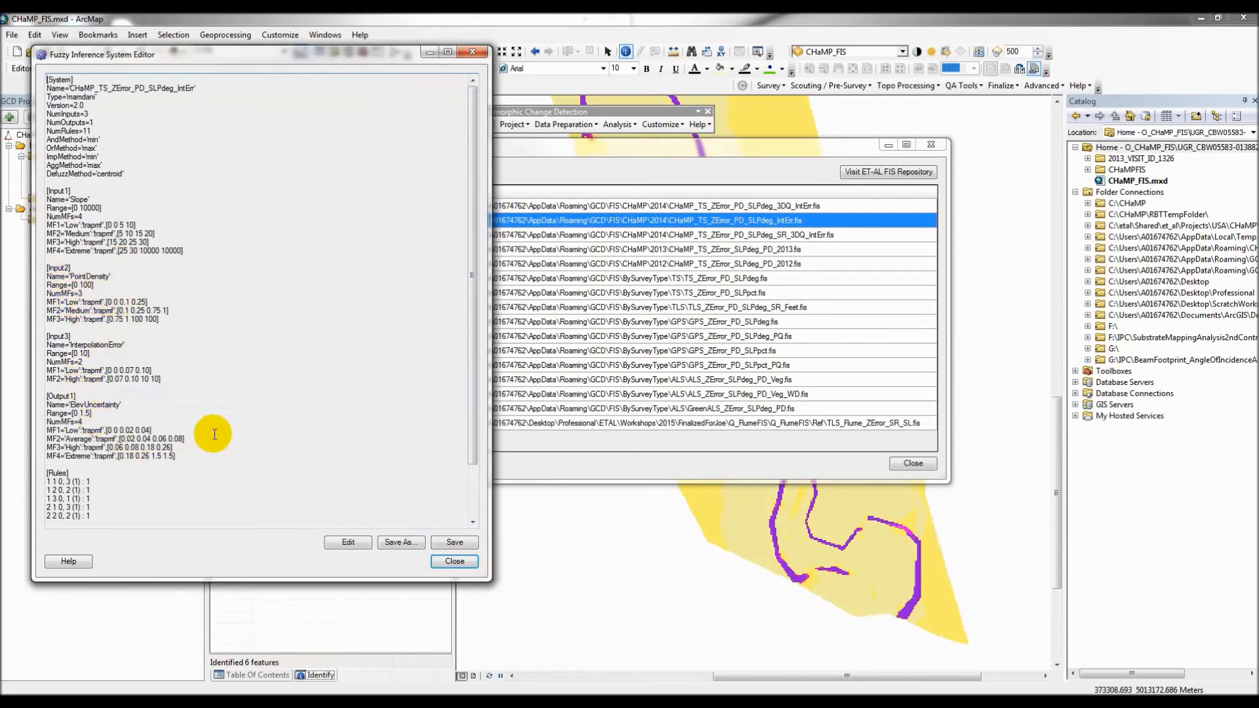
scroll(144, 472, down, 3)
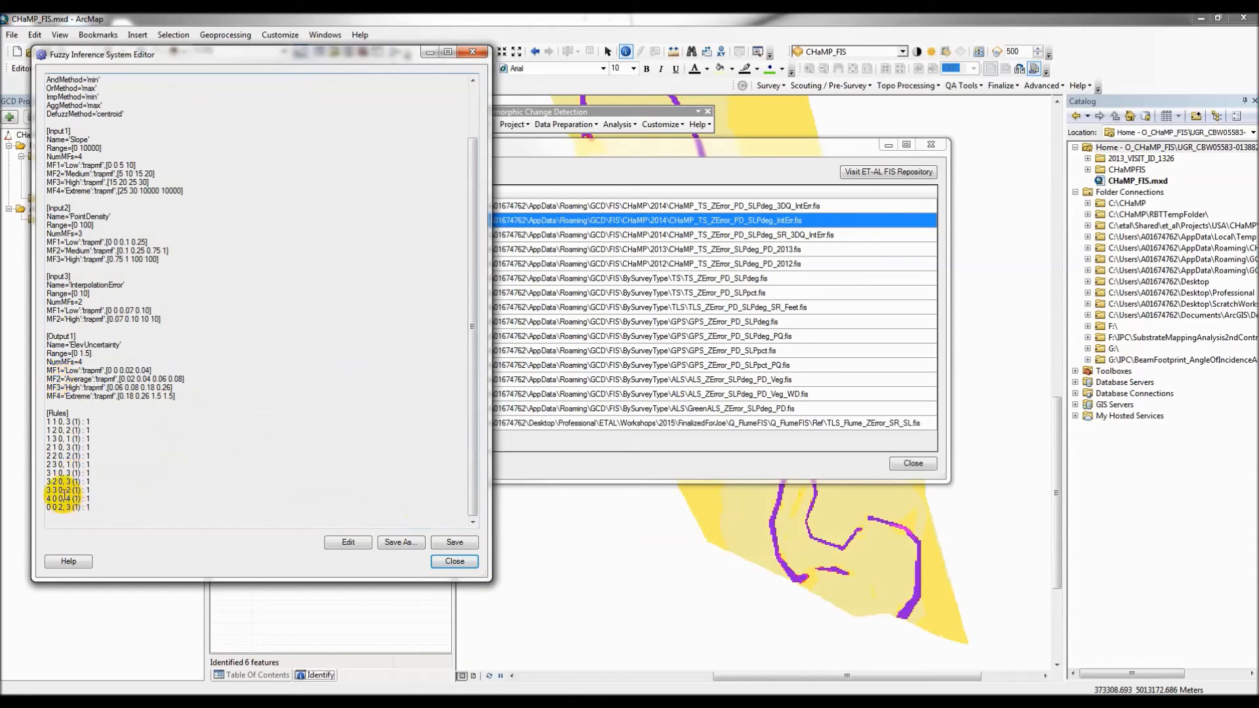
Review the FIS's input ranges, output categories and rule list once more, and close the editor and the FIS library
scroll(72, 492, up, 3)
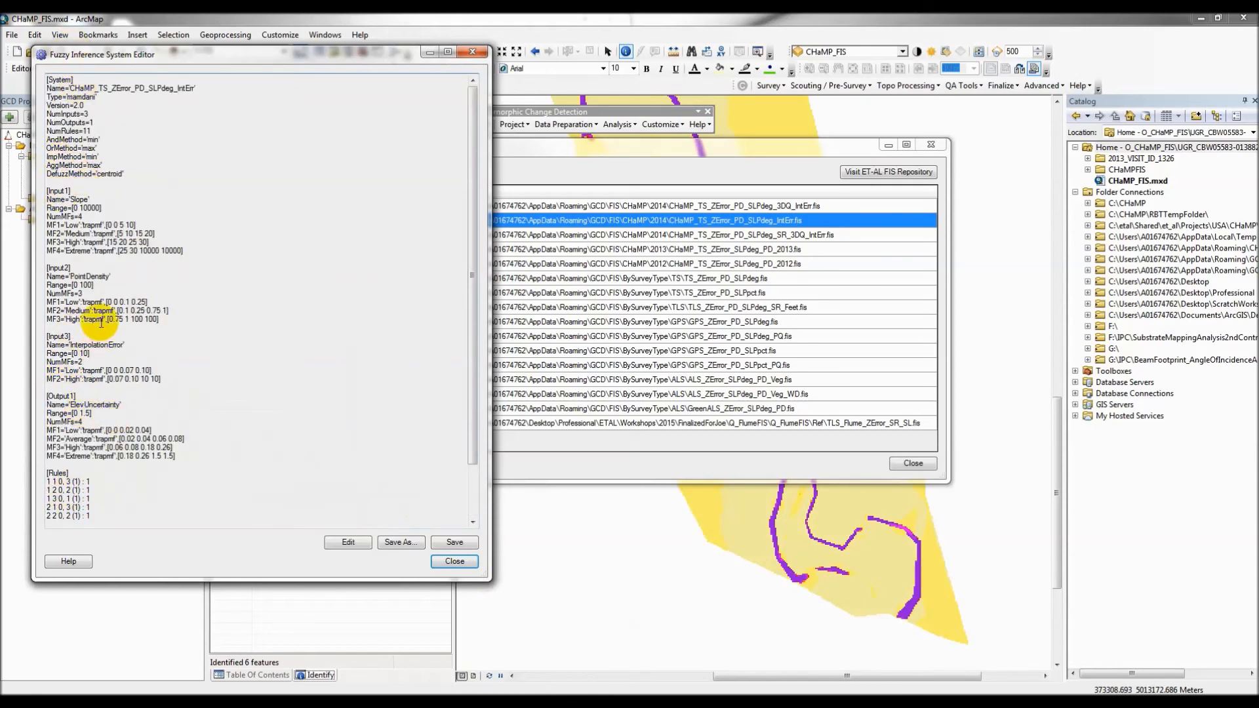
scroll(98, 334, down, 2)
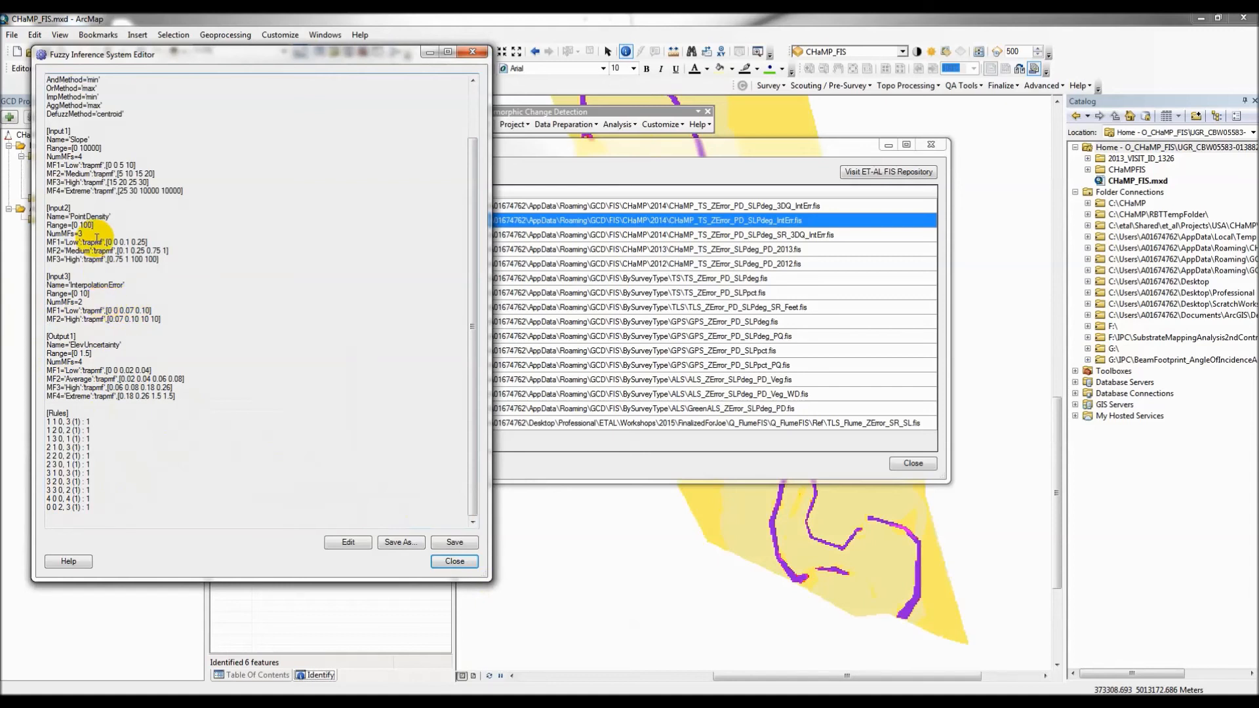
scroll(97, 238, up, 2)
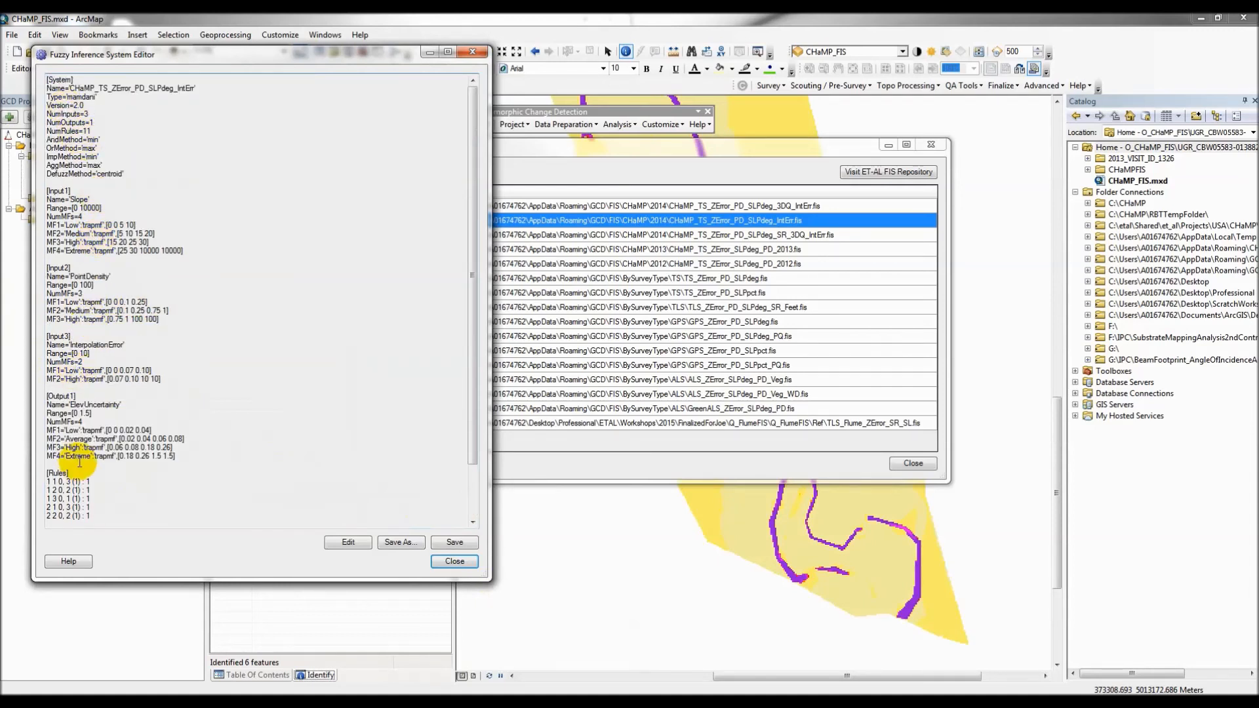
click(454, 563)
click(913, 463)
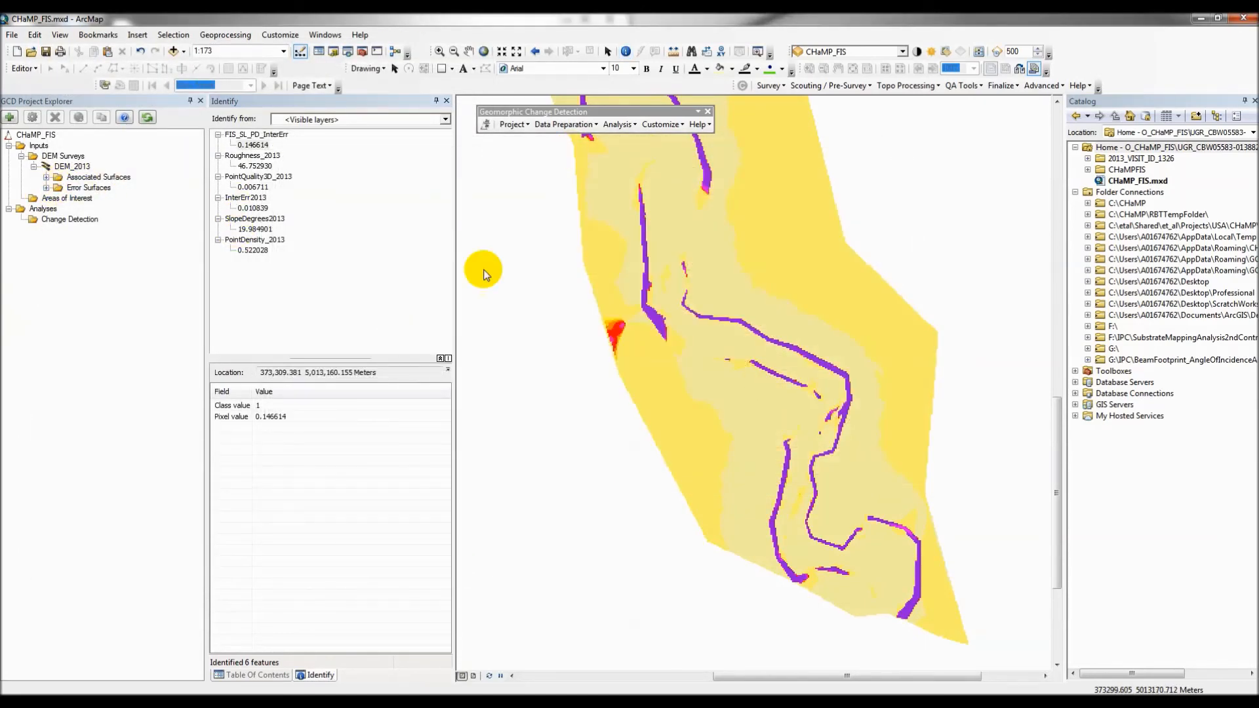
Show the layer list and zoom the map to the full extent of the FIS_SL_PD_InterErr error surface
click(244, 675)
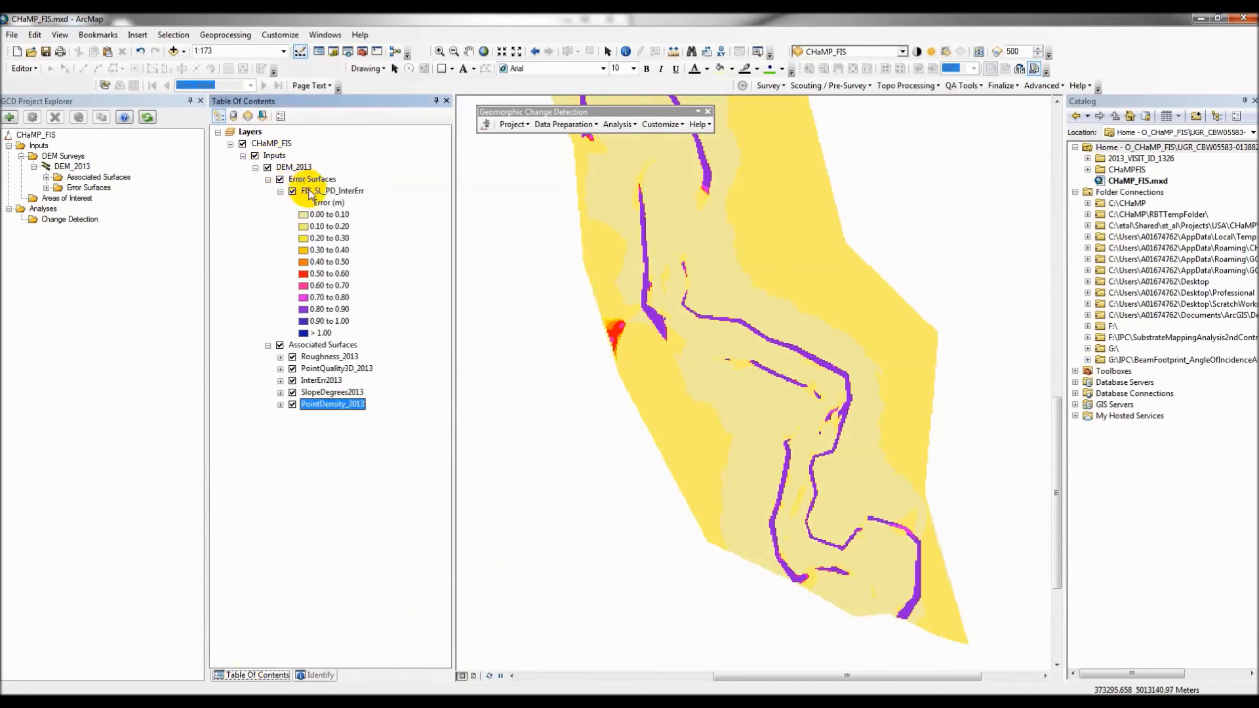
right_click(332, 190)
click(393, 273)
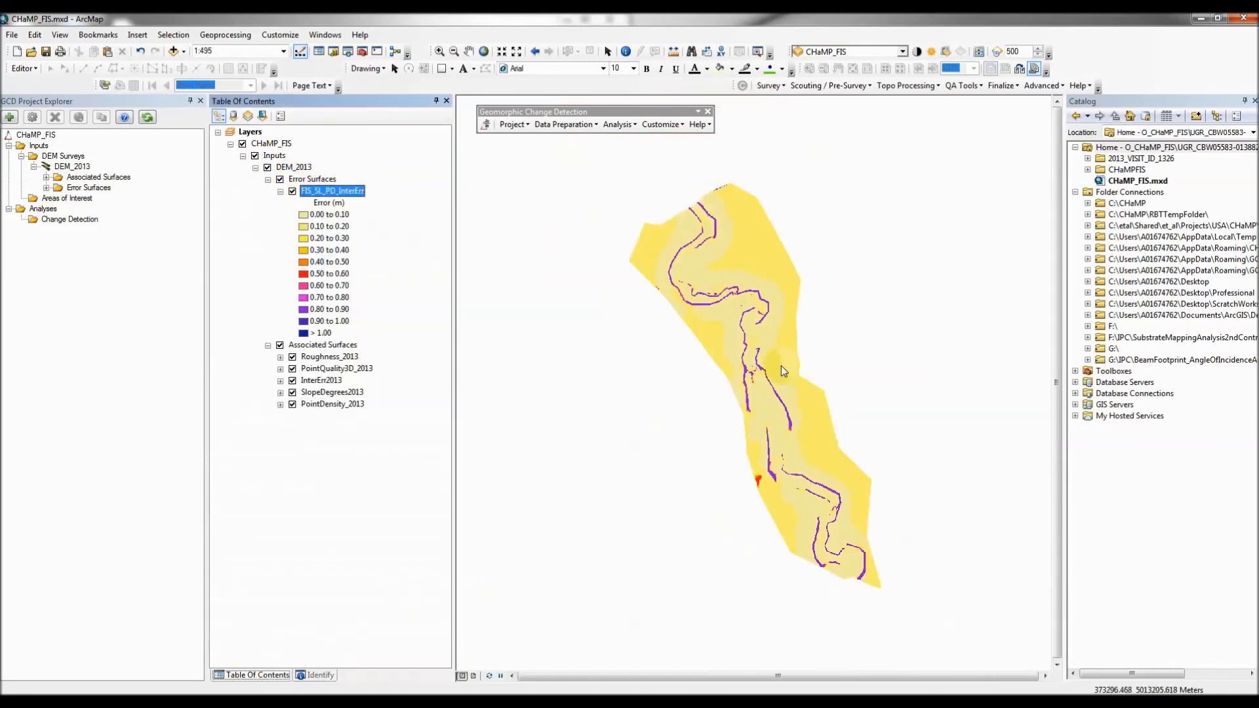
Start deriving another error surface for DEM_2013 and examine the inputs of the CHaMP_TS_ZError_PD_SLPdeg_3DQ_IntErr FIS error model
click(46, 188)
right_click(87, 192)
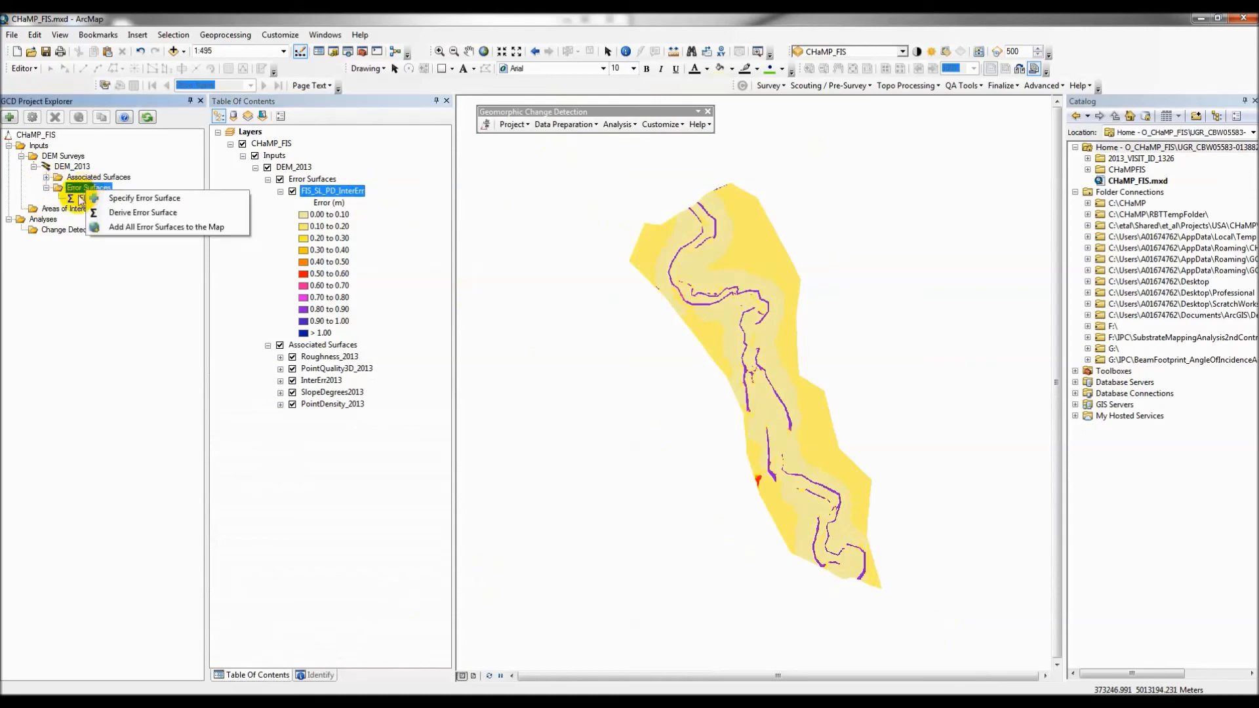
click(138, 213)
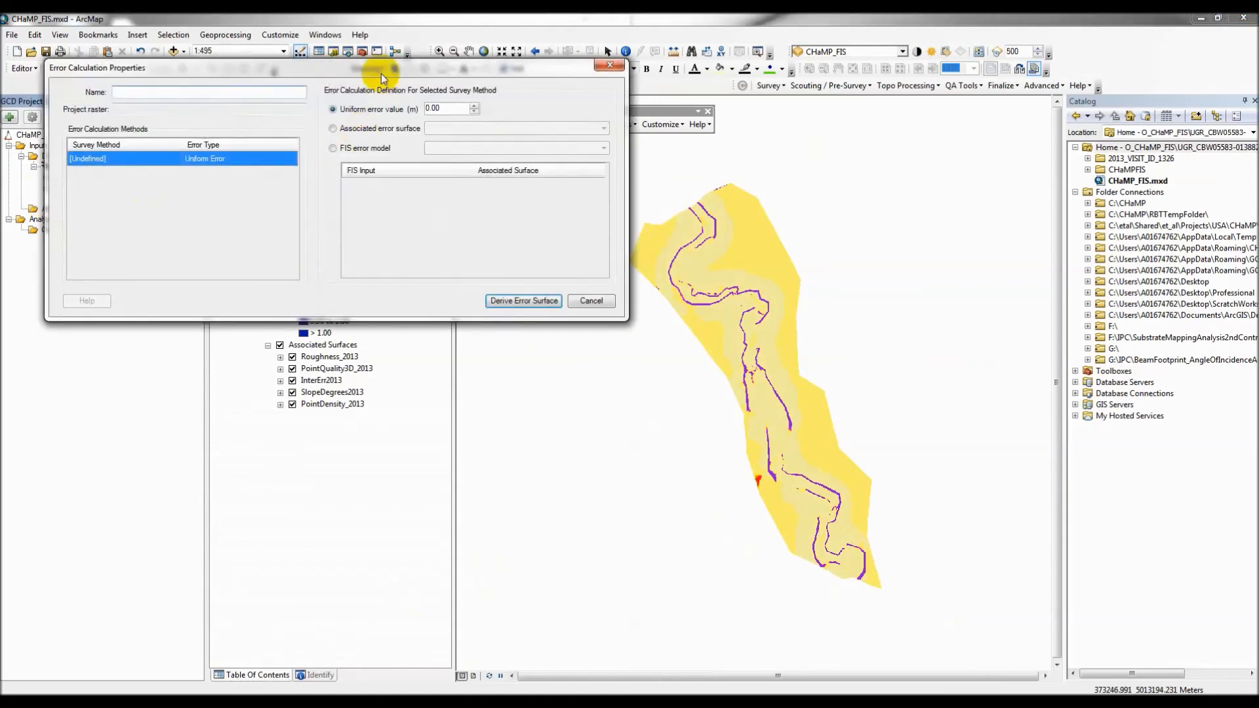
click(544, 239)
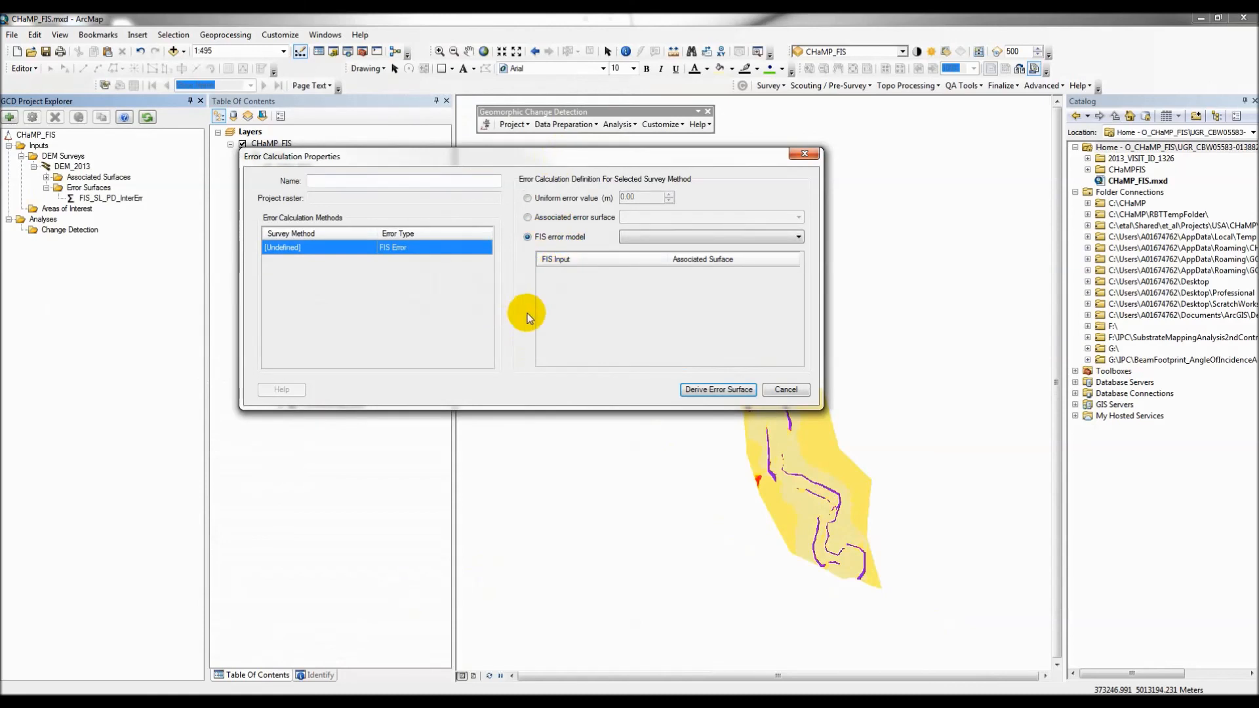
click(687, 238)
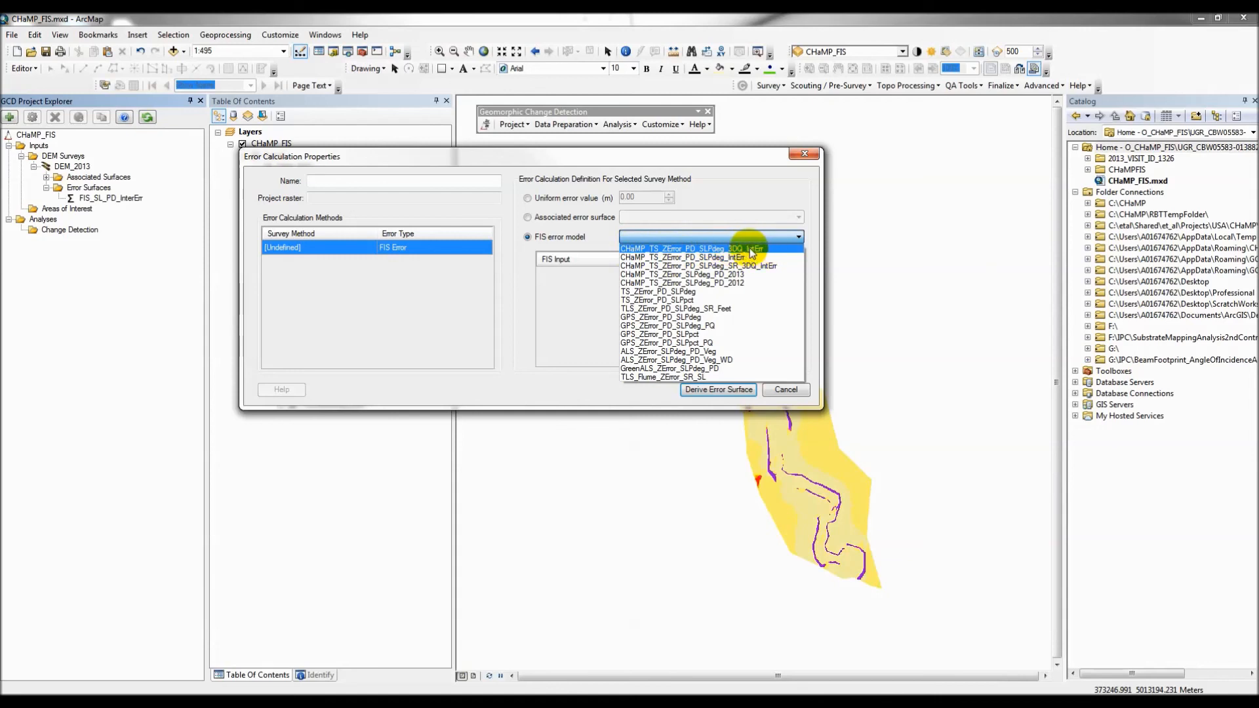
click(700, 249)
click(607, 273)
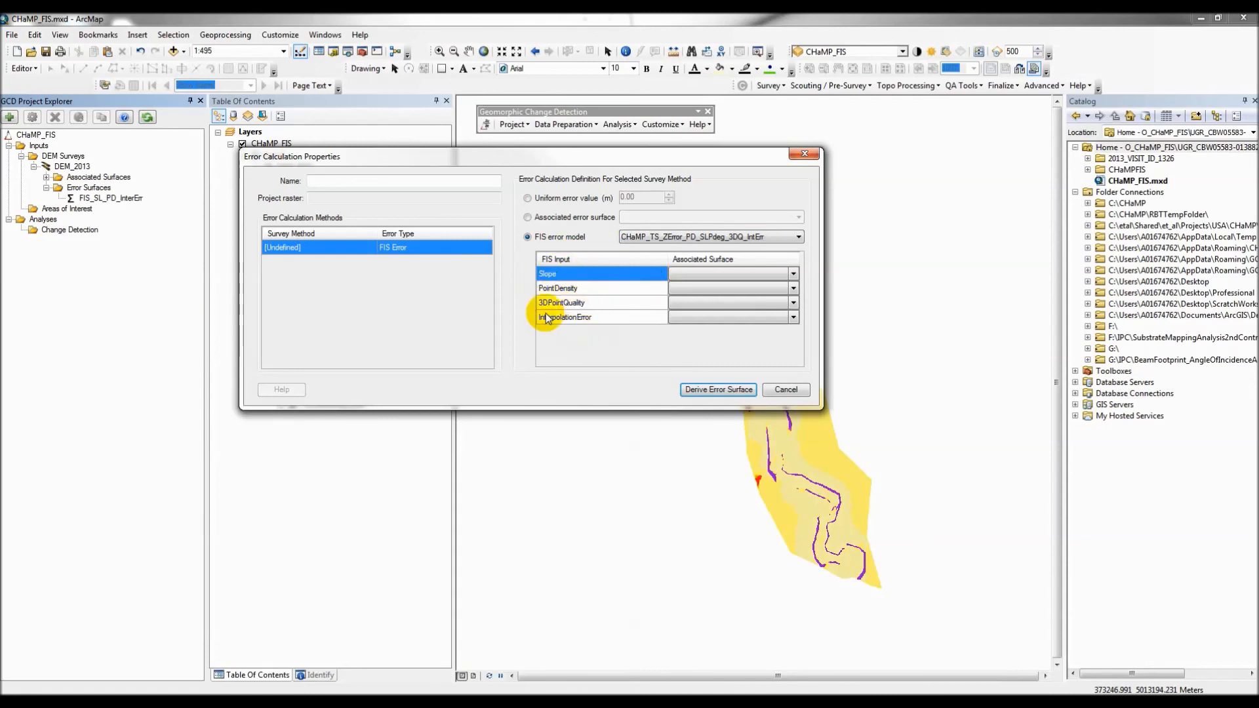
Switch the FIS error model to CHaMP_TS_ZError_PD_SLPdeg_SR_3DQ_IntErr and examine its required inputs
click(718, 237)
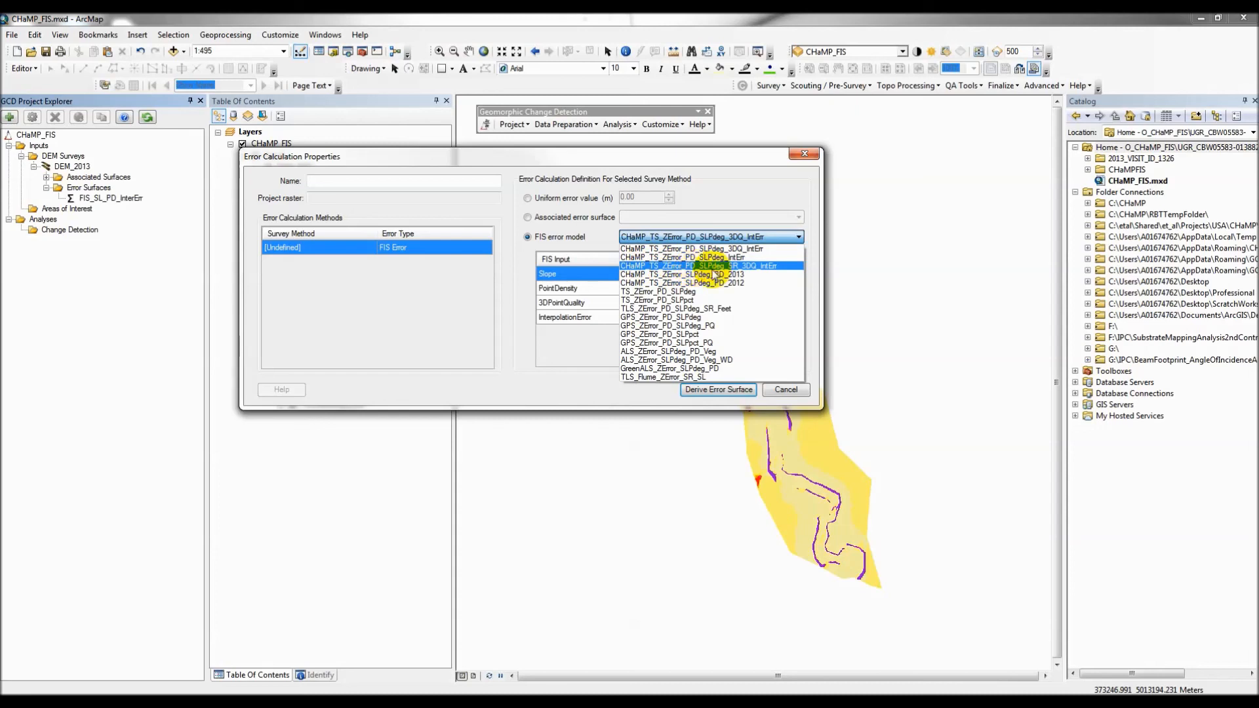
click(770, 265)
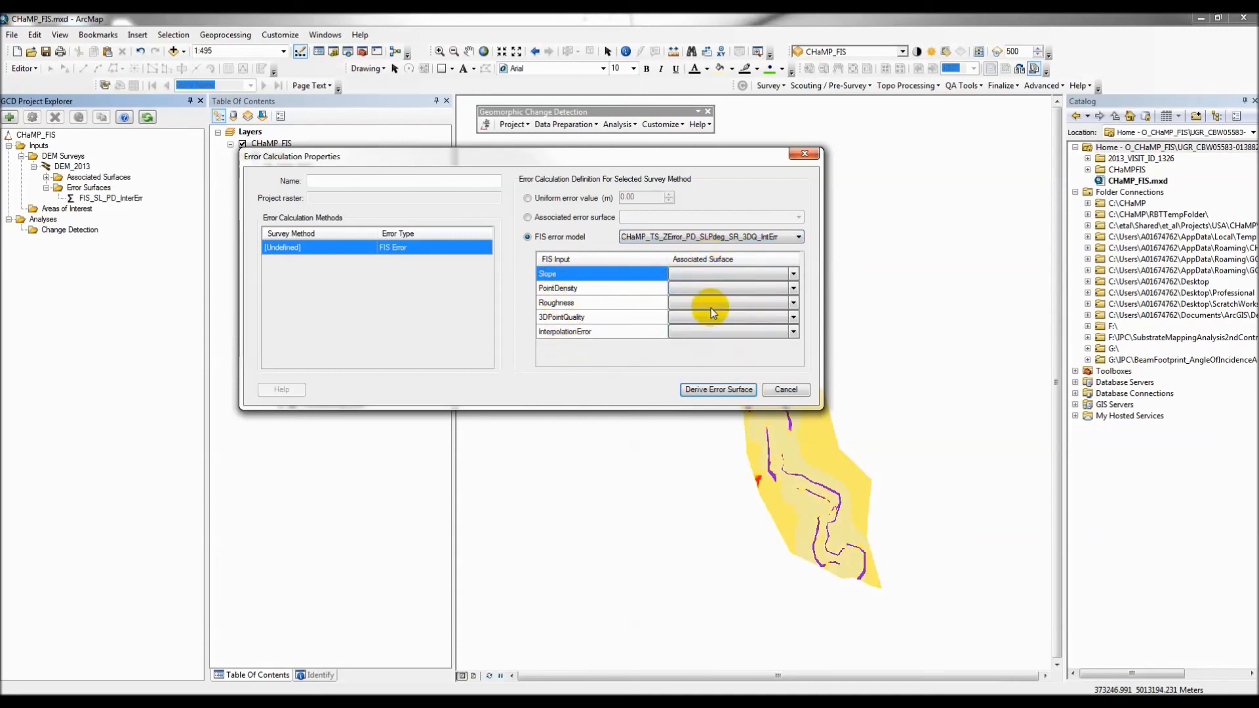
click(366, 180)
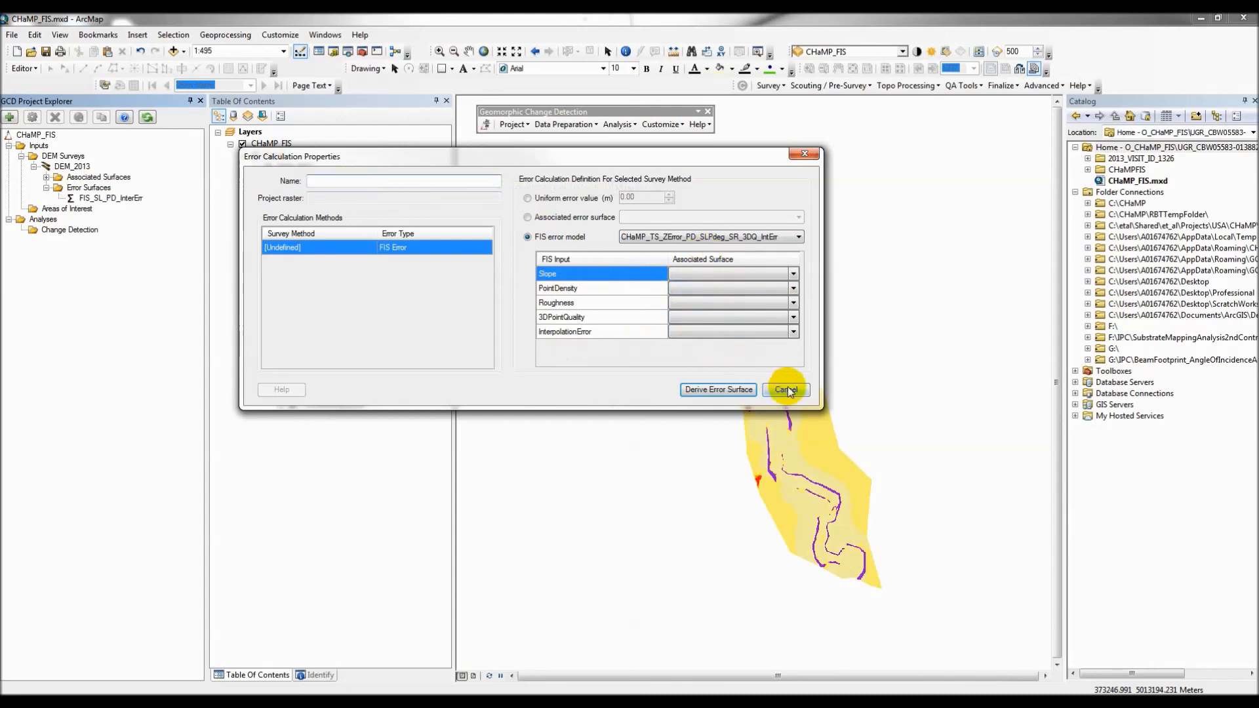
Compare the inputs of the 3DQ_IntErr and SR_3DQ_IntErr CHaMP models, and cancel the error calculation
click(739, 237)
click(721, 249)
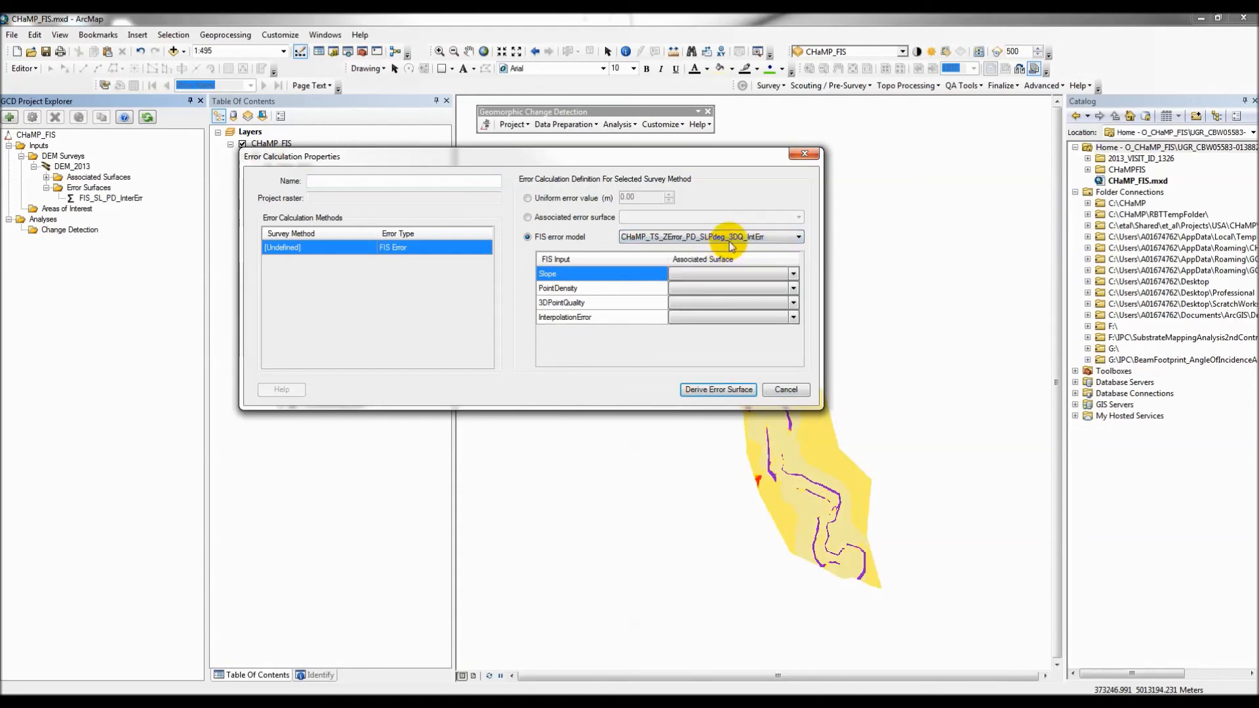
click(733, 239)
click(737, 266)
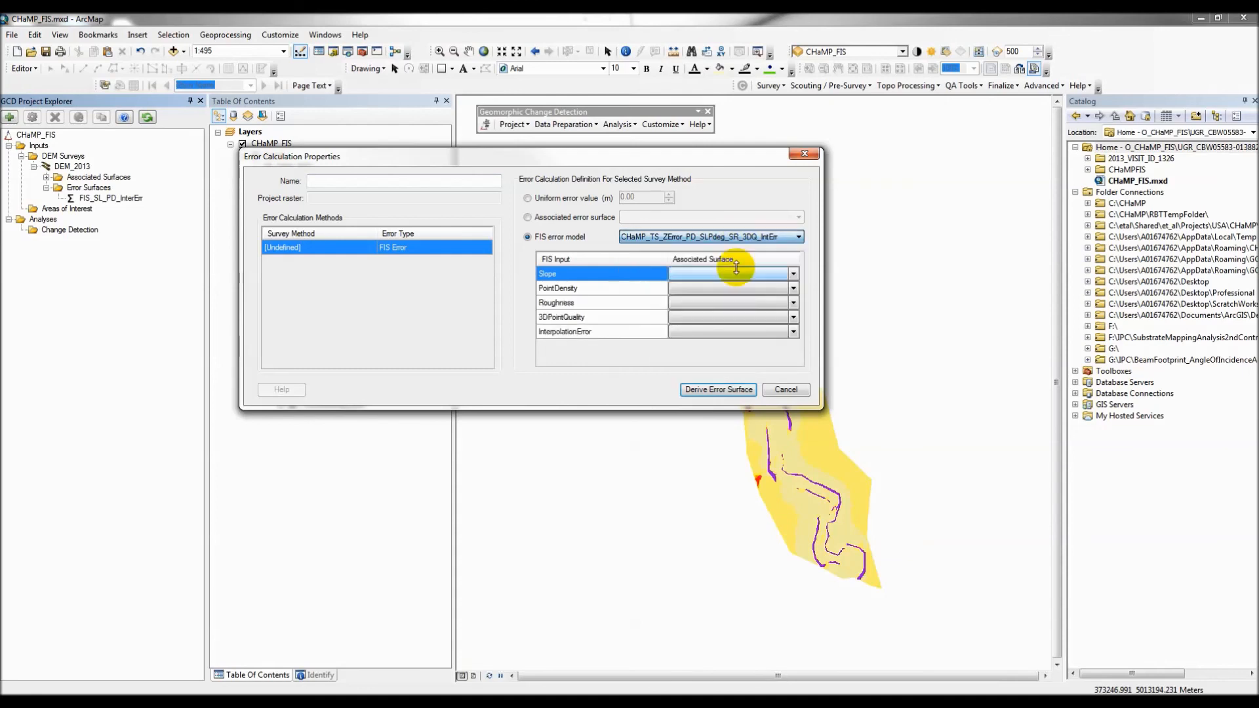
click(779, 390)
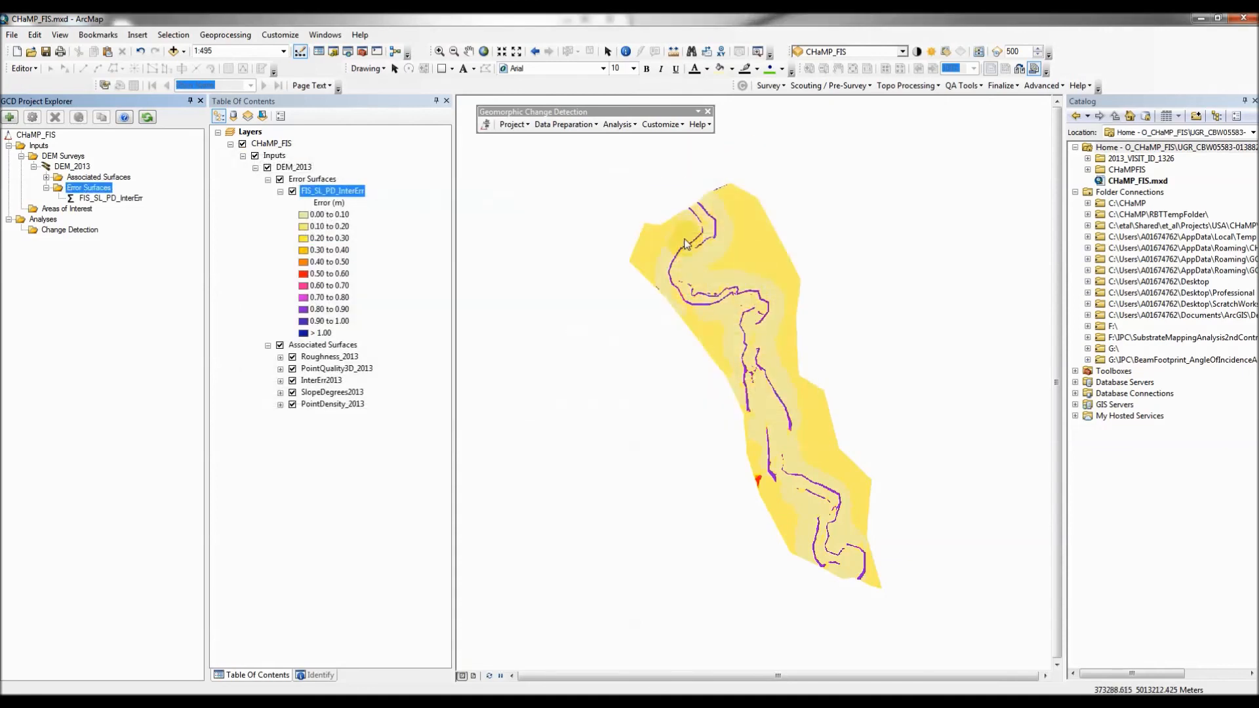
click(626, 52)
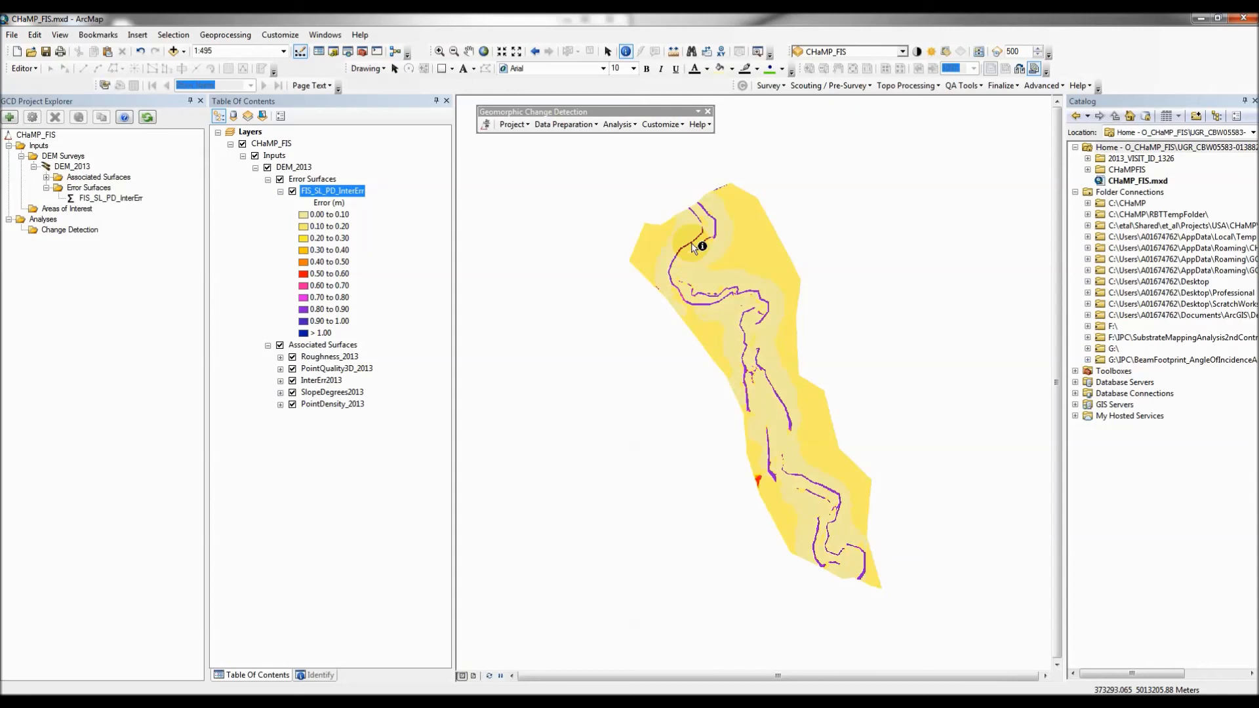
click(693, 379)
Save the CHaMP_FIS map document
click(13, 36)
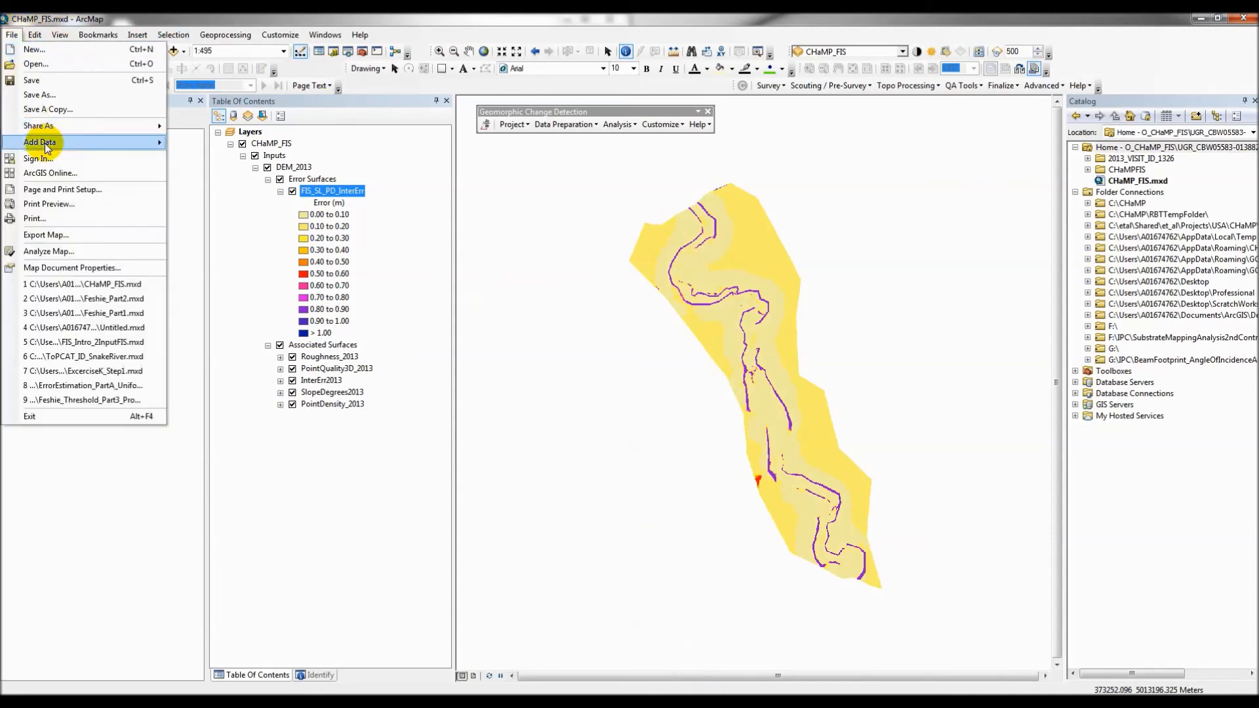
click(42, 85)
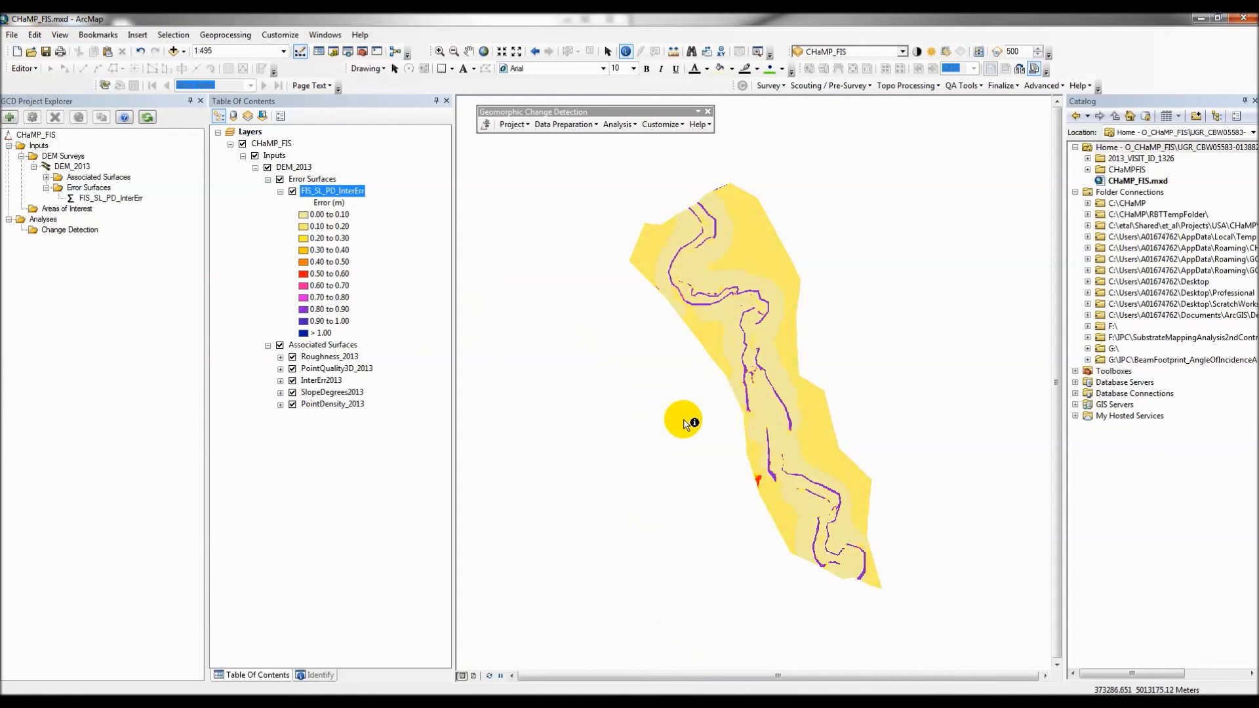